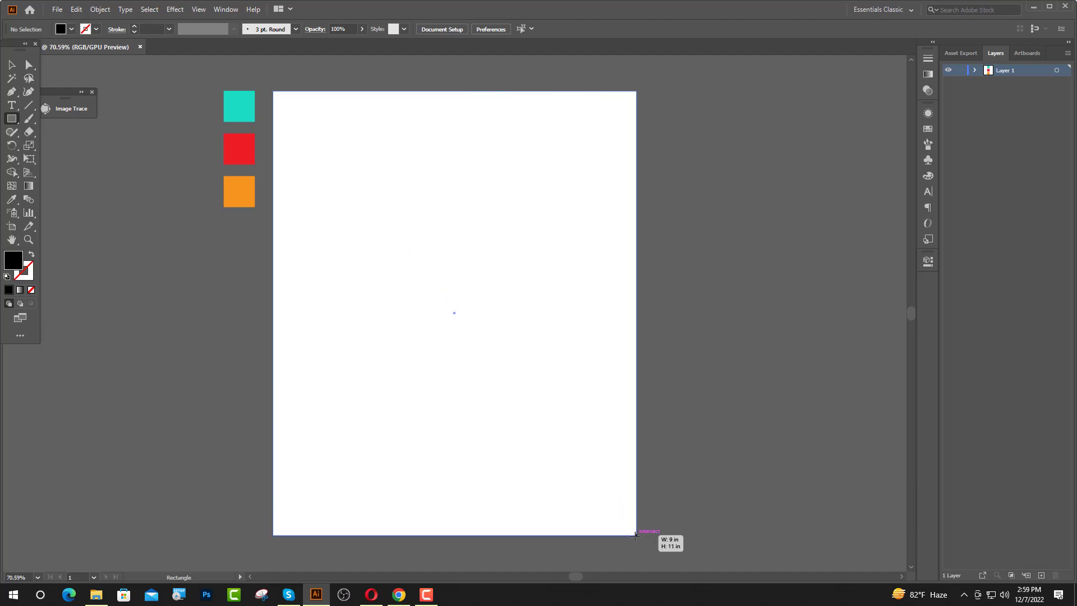
# Step: Finish the 9 × 11 in black background rectangle over the artboard and lock it in Layer 1
pyautogui.press('v')
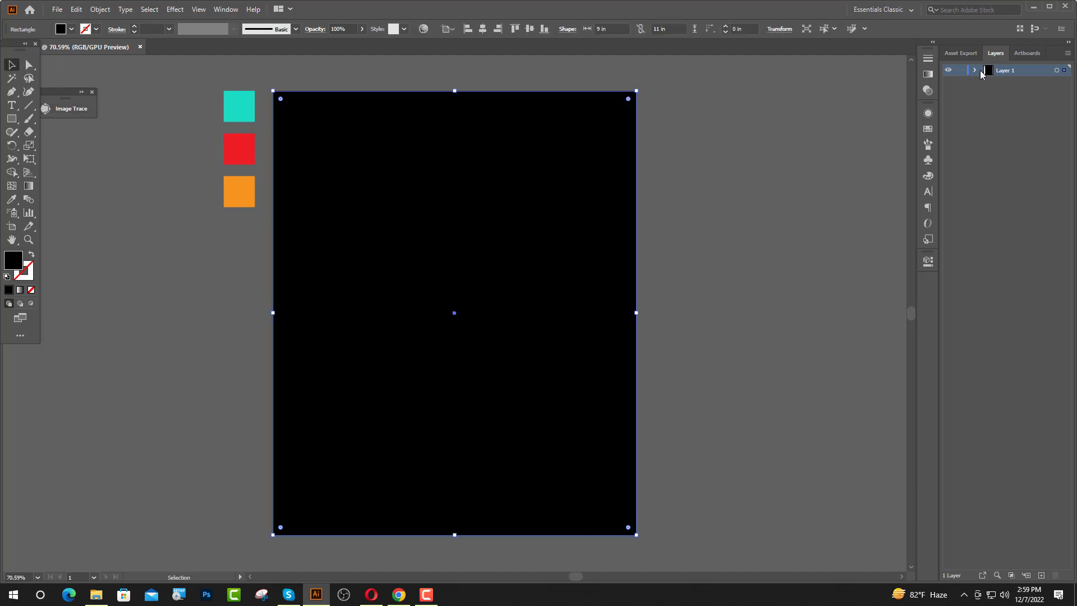
pyautogui.click(975, 71)
pyautogui.click(959, 82)
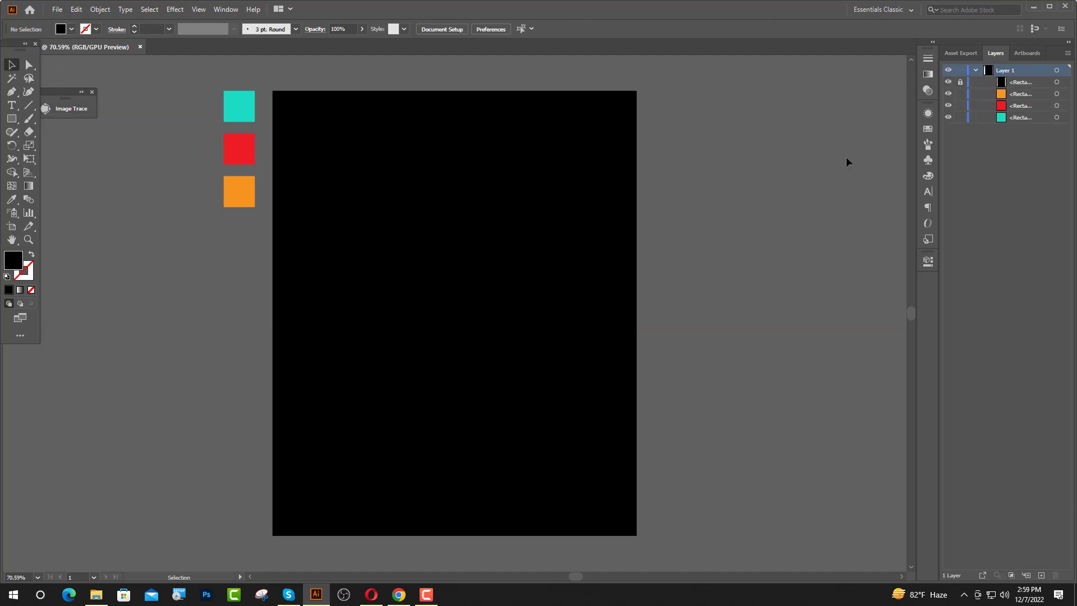
# Step: Show the rulers and place vertical guides at about 1.5 in and 7.5 in across the artboard
pyautogui.hotkey('ctrl', 'r')
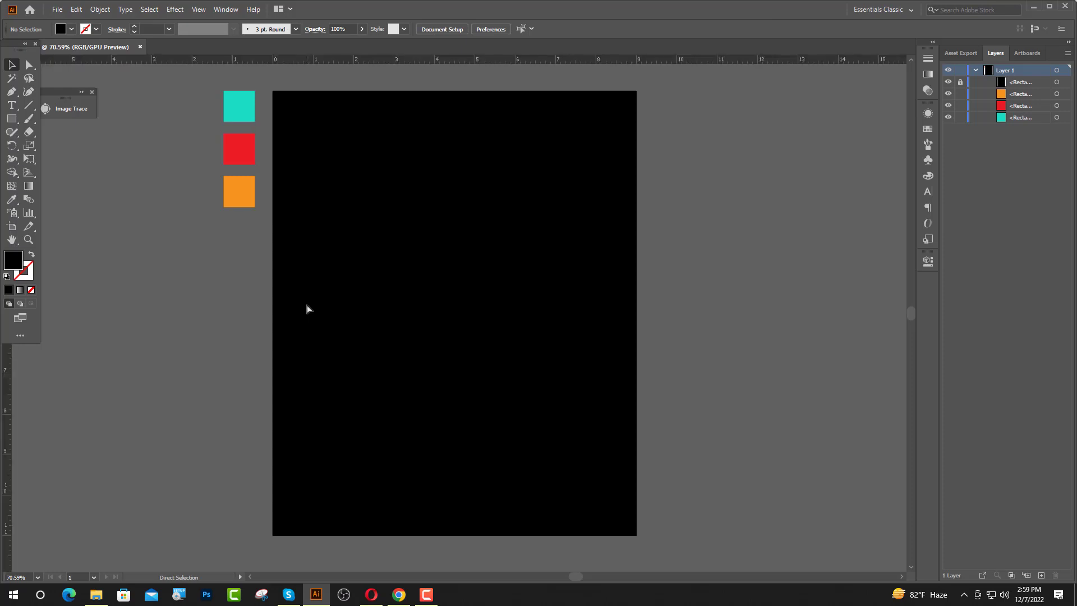
pyautogui.moveTo(68, 404); pyautogui.dragTo(585, 446)
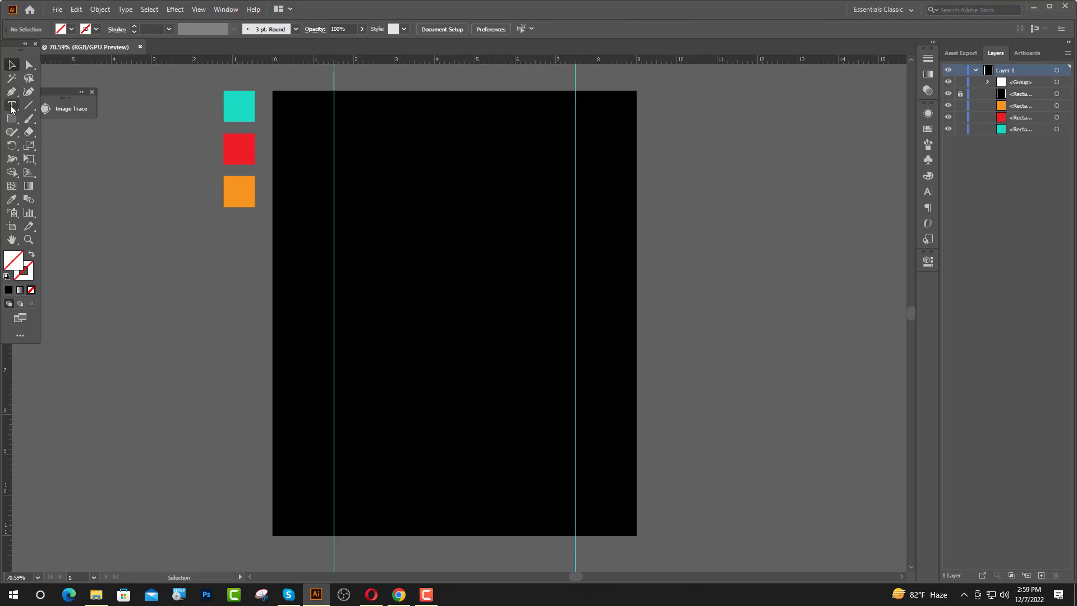
# Step: Add the text WORK in Poppins, rotated to read upward along the left guide at about 53 pt
pyautogui.click(11, 107)
pyautogui.click(363, 259)
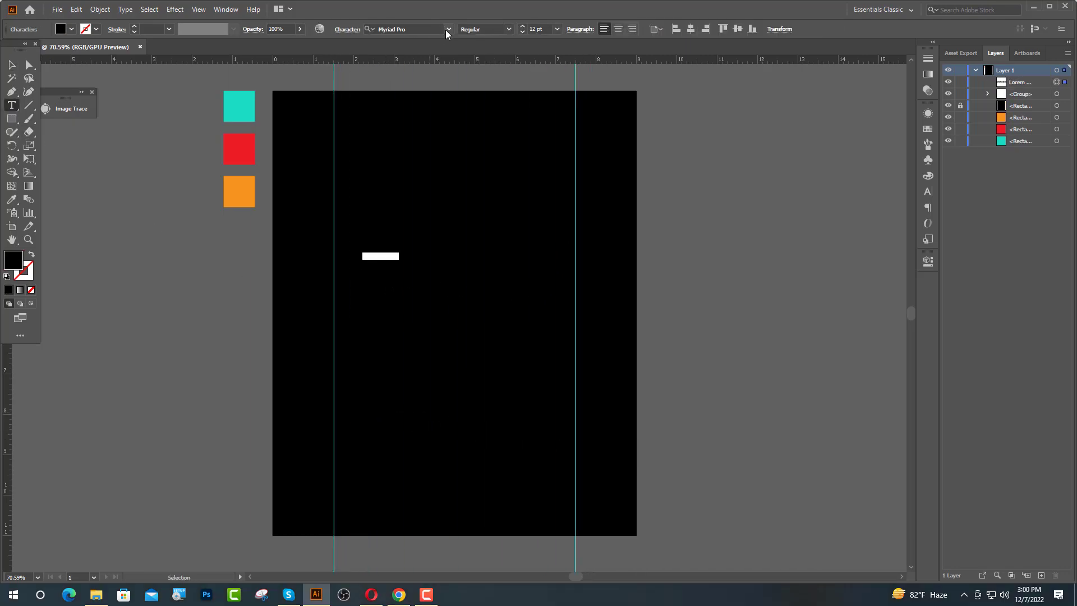
pyautogui.click(448, 29)
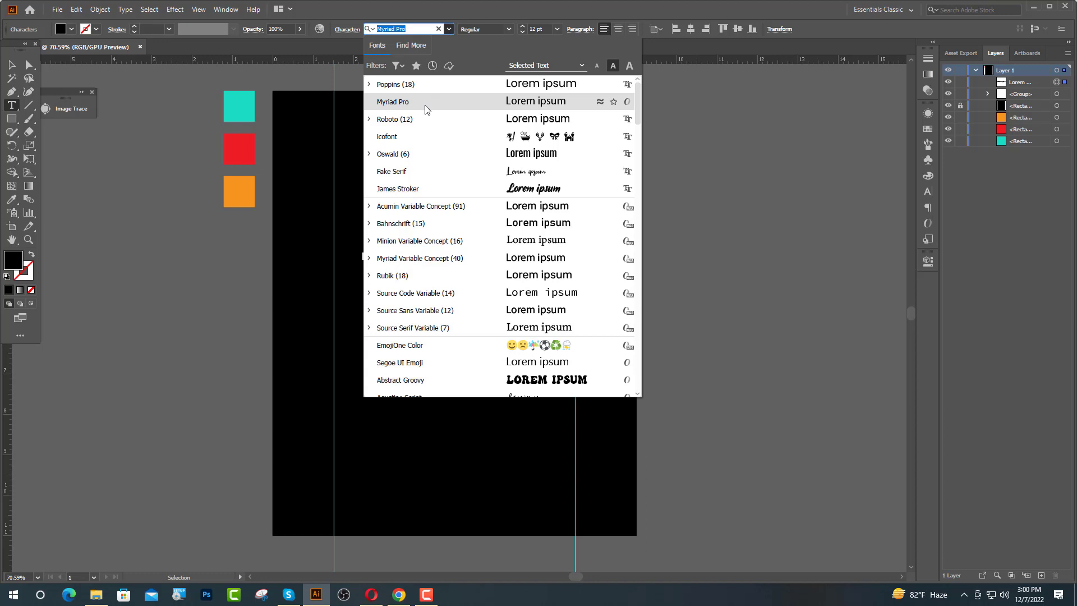
pyautogui.click(434, 85)
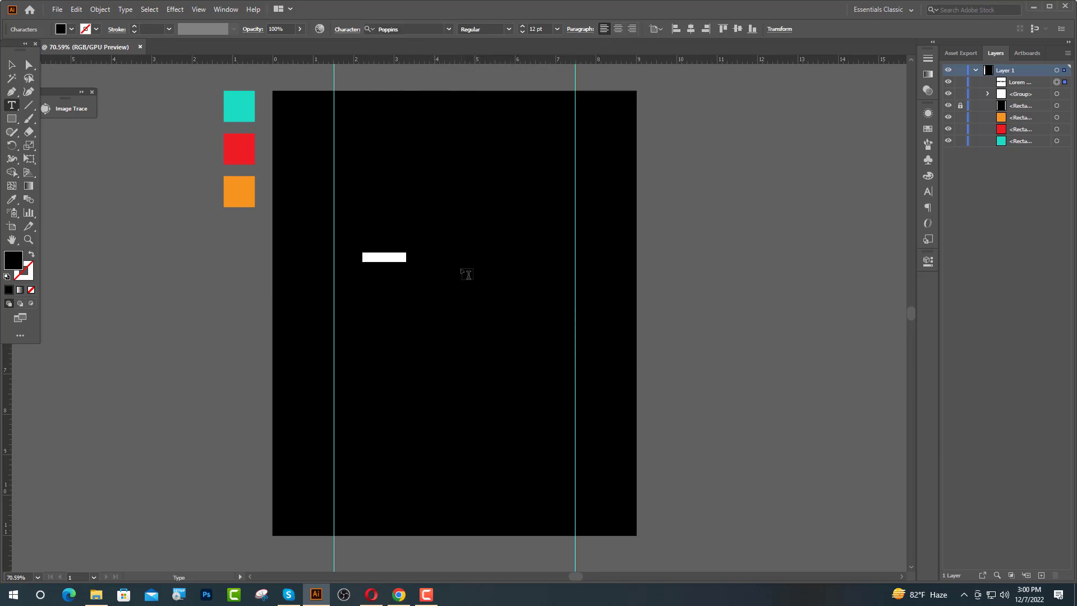
pyautogui.write('W')
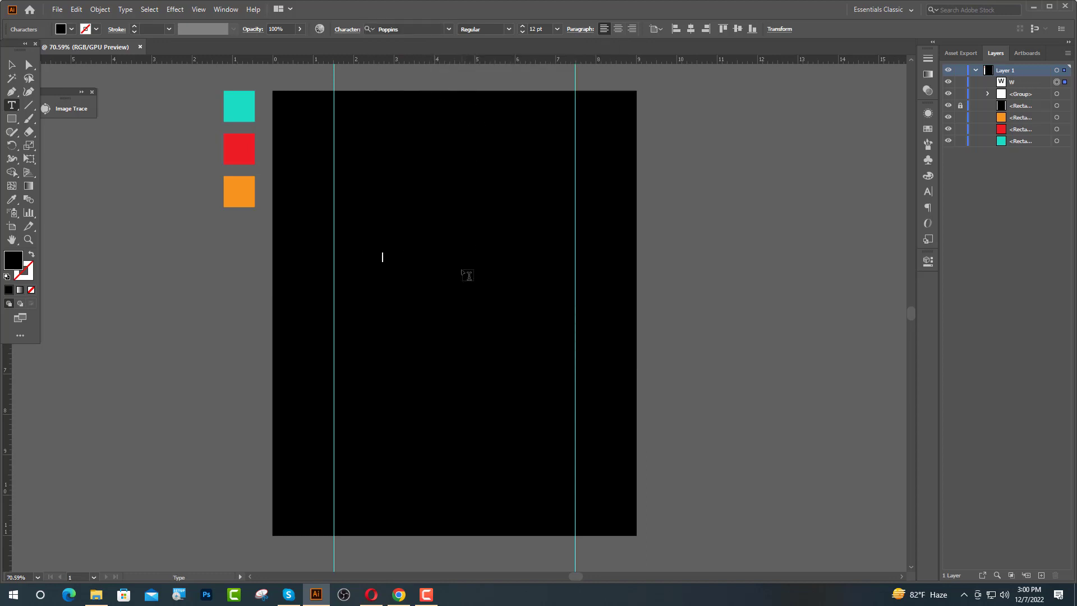
pyautogui.write('ORK')
pyautogui.press('Escape')
pyautogui.moveTo(388, 251); pyautogui.dragTo(353, 204)
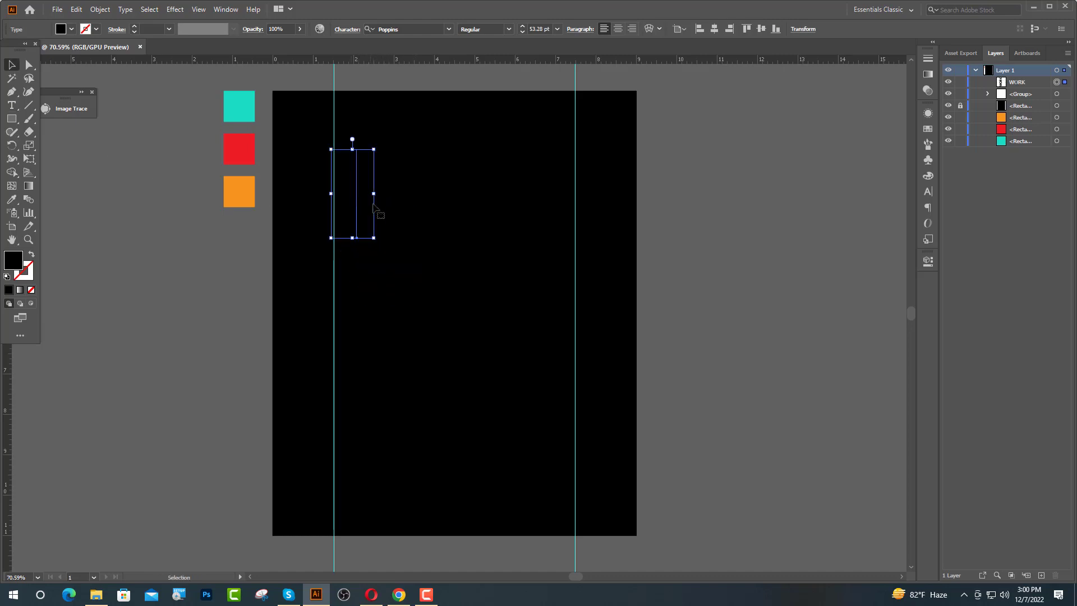
# Step: Color the WORK text with the teal sampled from the color swatch beside the artboard
pyautogui.click(11, 199)
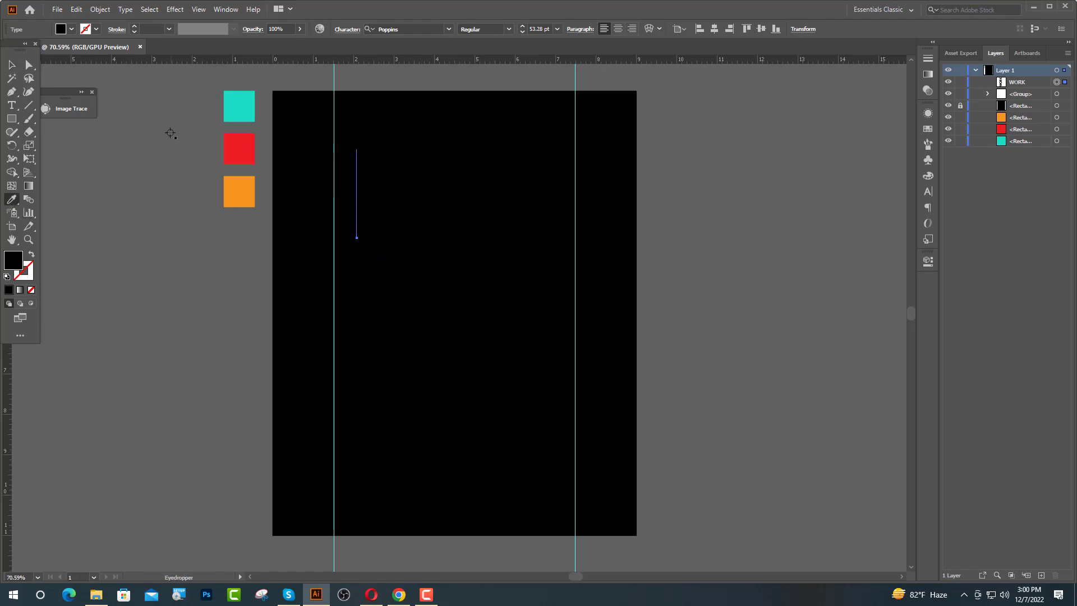
pyautogui.click(234, 107)
pyautogui.press('v')
pyautogui.click(357, 273)
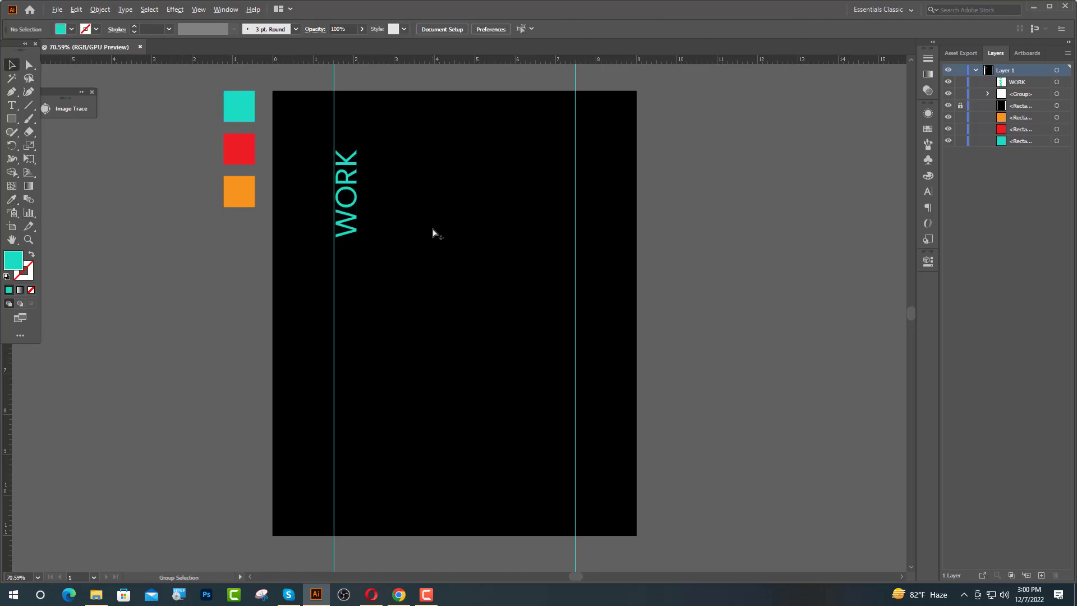
# Step: Add the text HARK in Poppins Bold beside WORK and enlarge it to about 77 pt
pyautogui.scroll(1, 435, 233)
pyautogui.click(11, 105)
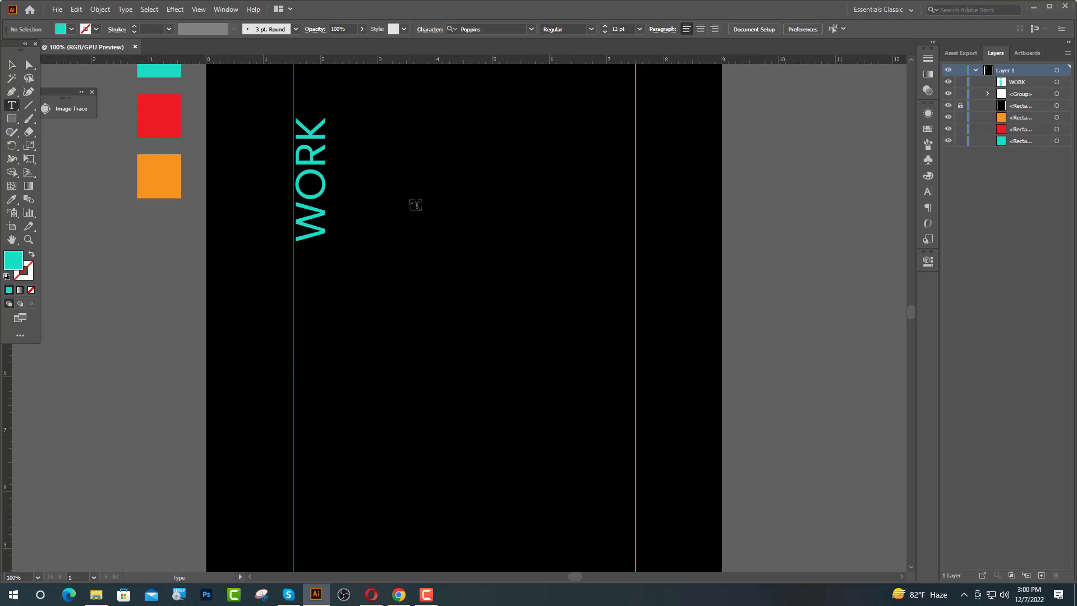
pyautogui.click(381, 187)
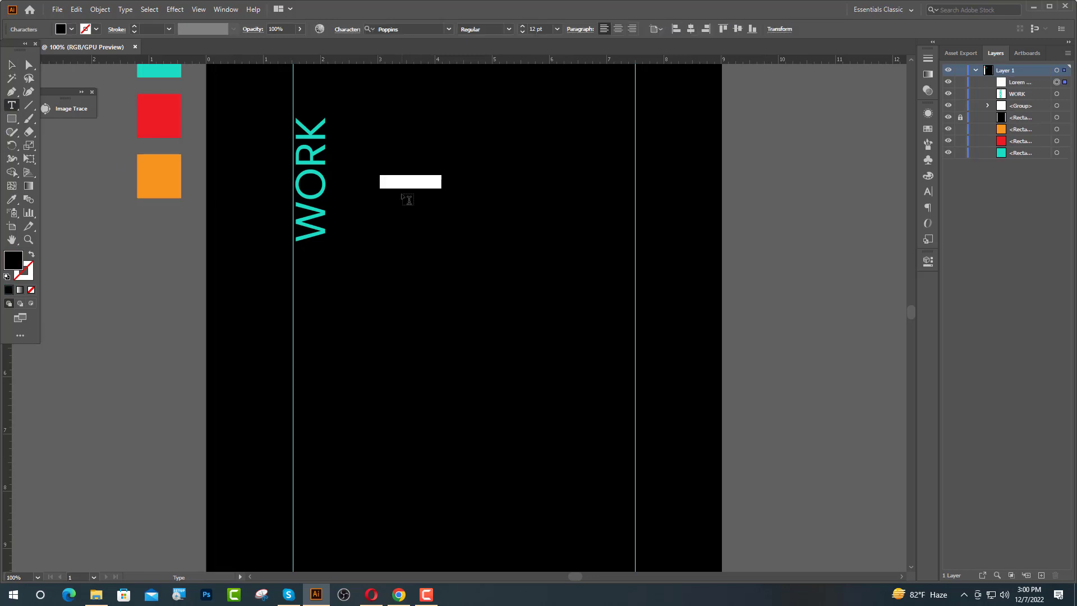
pyautogui.click(509, 31)
pyautogui.click(479, 189)
pyautogui.write('H')
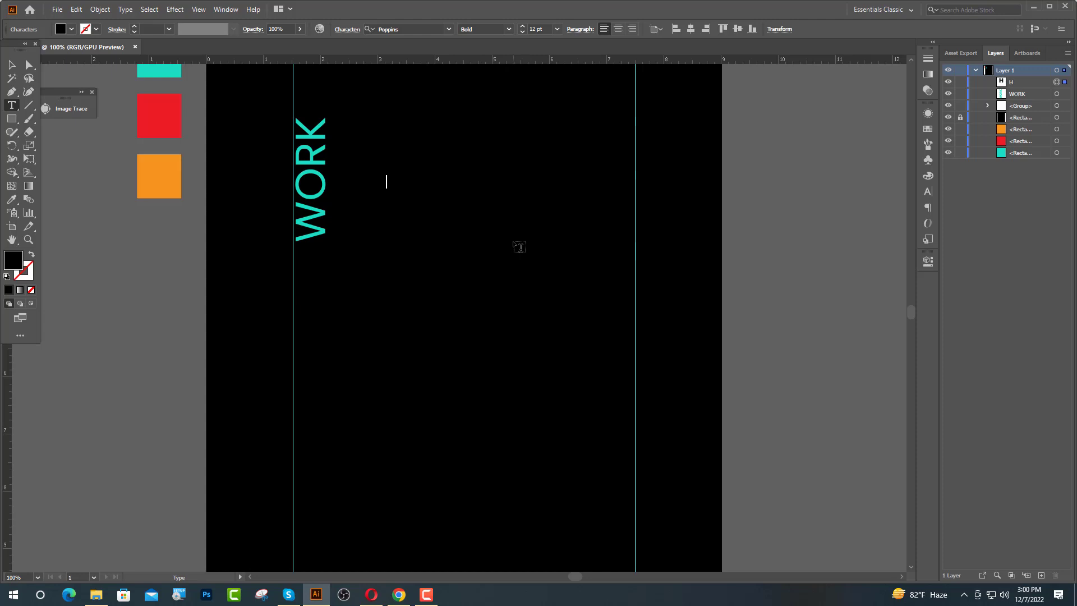
pyautogui.write('ARK')
pyautogui.press('Escape')
pyautogui.moveTo(404, 175); pyautogui.dragTo(747, 100)
# Step: Correct the last letter of the HARK text so it reads HARD
pyautogui.press('t')
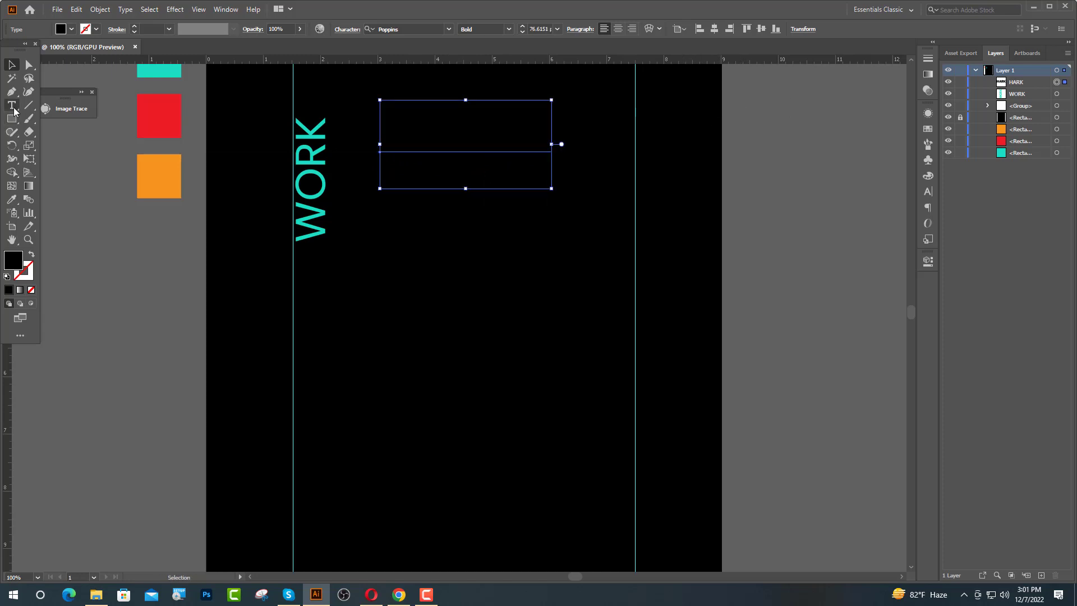
pyautogui.hotkey('ctrl', 'shift', 'a')
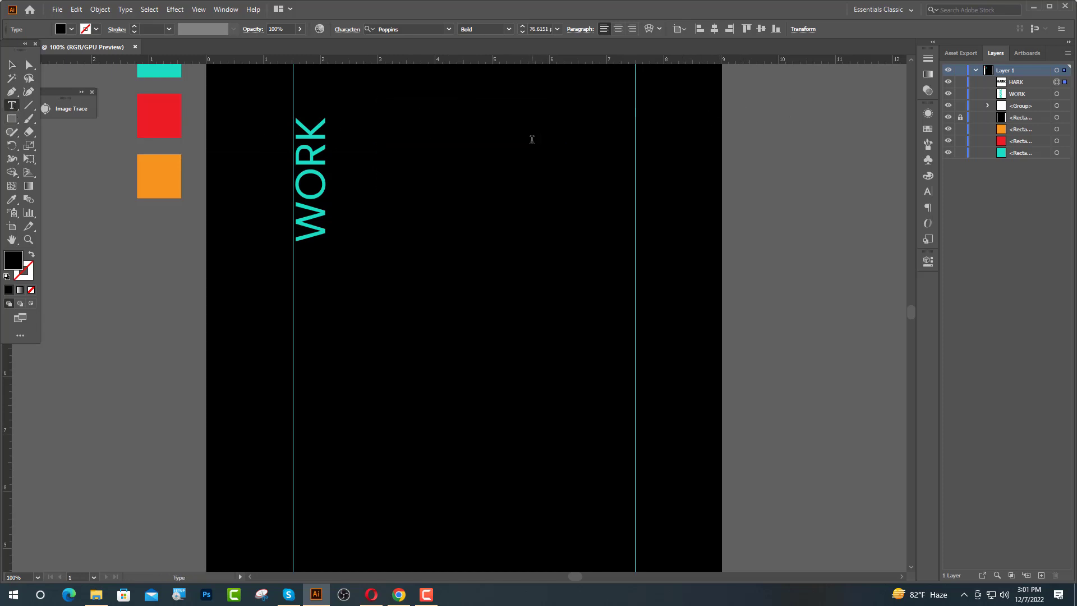
pyautogui.click(532, 140)
pyautogui.hotkey('shift', 'Left')
pyautogui.write('D')
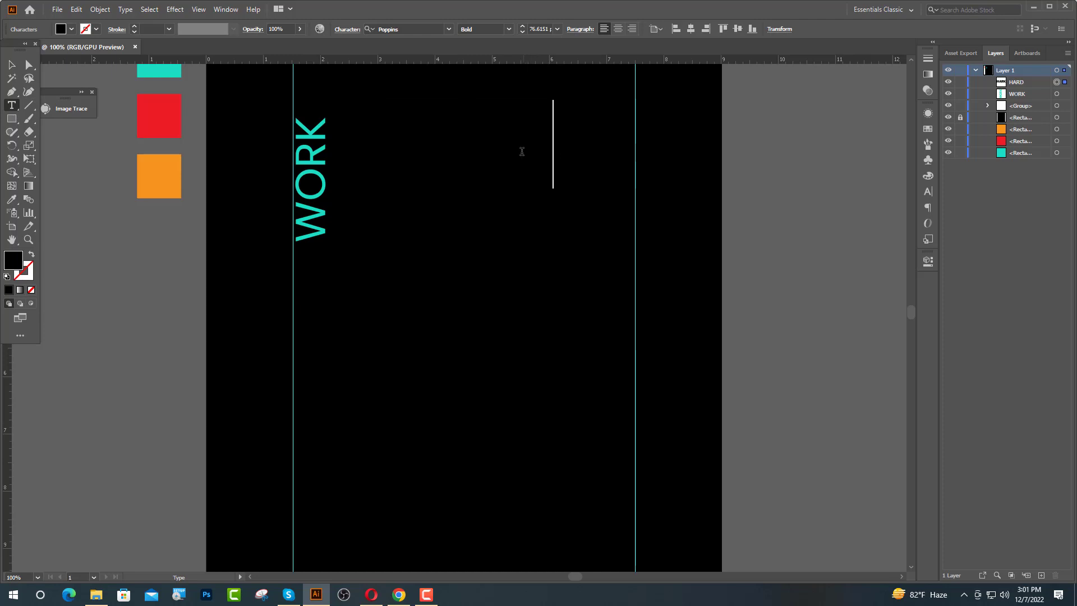
pyautogui.press('Escape')
# Step: Enlarge the HARD text to about 130 pt, placed between WORK and the right guide
pyautogui.moveTo(559, 144); pyautogui.dragTo(619, 144)
pyautogui.moveTo(525, 147); pyautogui.dragTo(513, 193)
pyautogui.moveTo(606, 190); pyautogui.dragTo(638, 193)
pyautogui.moveTo(371, 194); pyautogui.dragTo(345, 196)
# Step: Scale the vertical WORK text down to about 44 pt beside HARD
pyautogui.click(317, 210)
pyautogui.moveTo(321, 242); pyautogui.dragTo(322, 222)
pyautogui.moveTo(319, 117); pyautogui.dragTo(320, 129)
# Step: Convert the WORK and HARD texts to outlines
pyautogui.rightClick(320, 182)
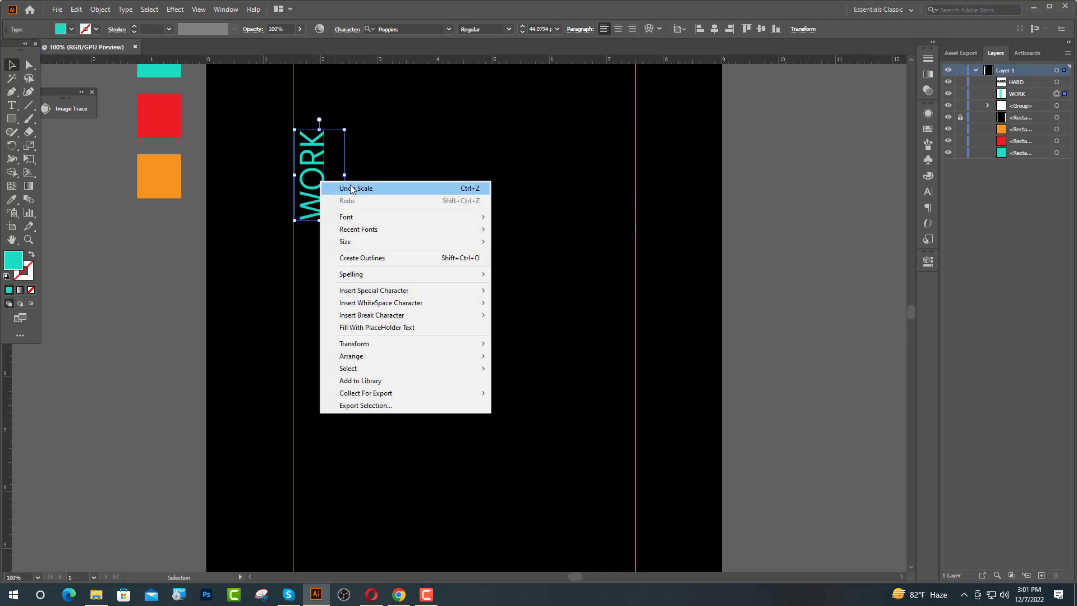
pyautogui.click(379, 258)
pyautogui.click(382, 172)
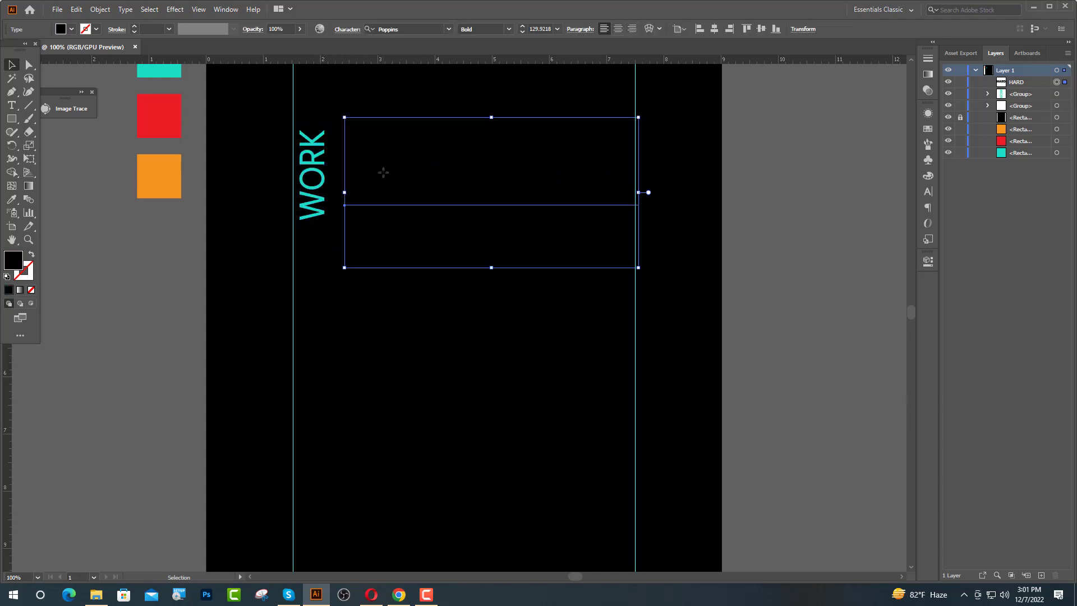
pyautogui.rightClick(382, 172)
pyautogui.click(437, 249)
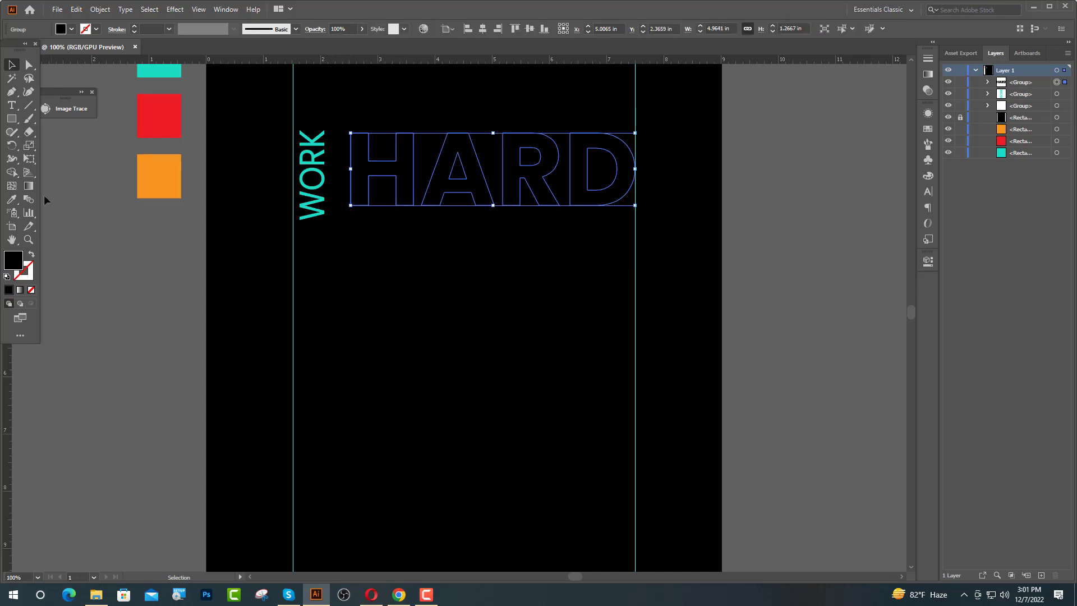
# Step: Fill the outlined HARD lettering with white
pyautogui.click(12, 199)
pyautogui.click(72, 28)
pyautogui.click(20, 51)
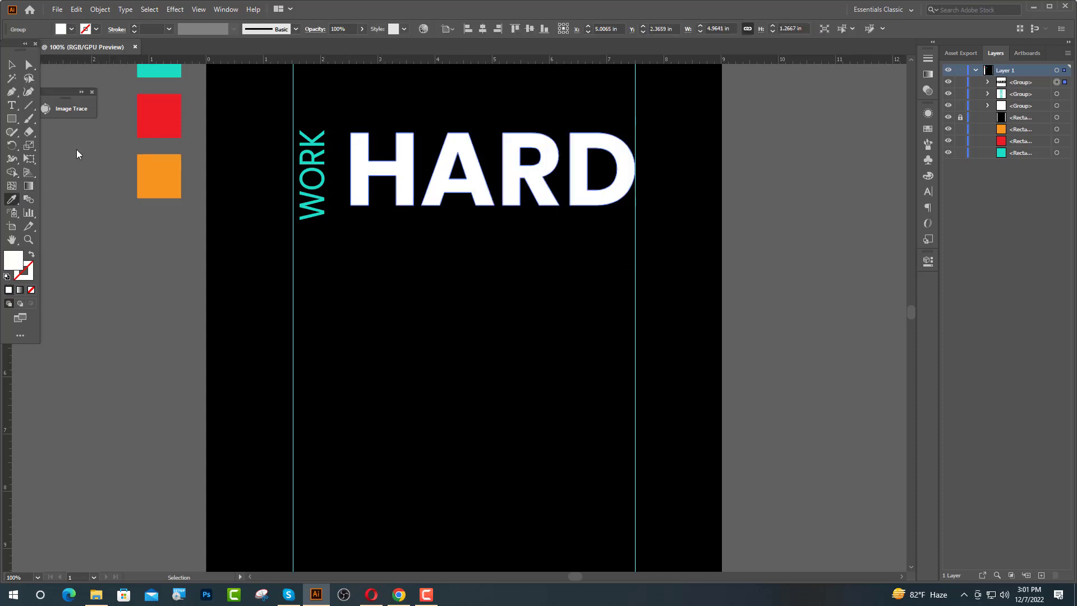
pyautogui.click(12, 65)
pyautogui.click(154, 213)
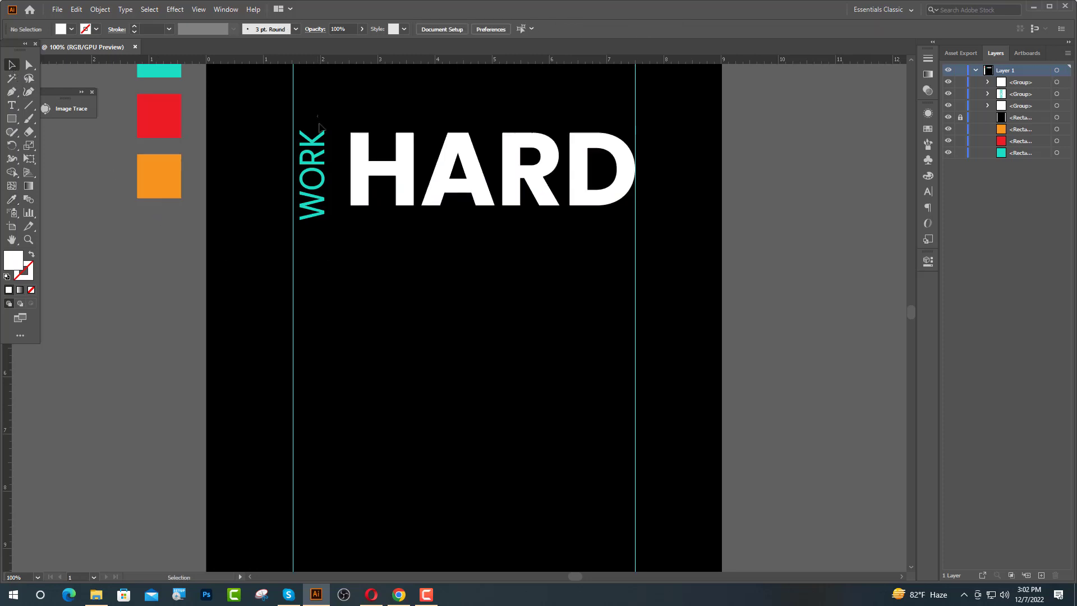
# Step: Align the WORK and HARD lettering on their vertical centers
pyautogui.moveTo(317, 115); pyautogui.dragTo(396, 210)
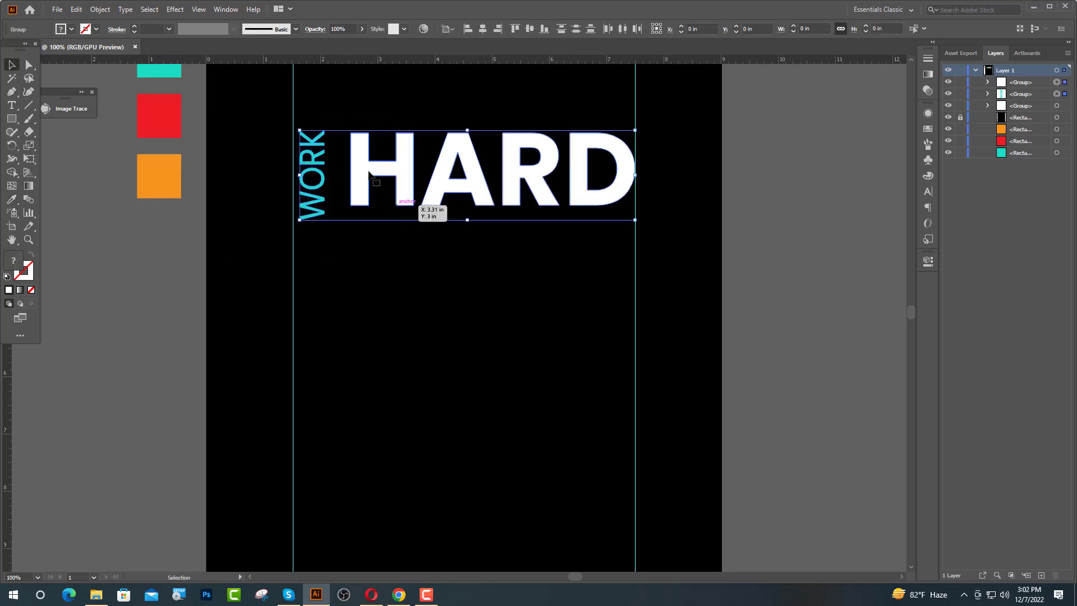
pyautogui.click(532, 28)
pyautogui.click(370, 106)
# Step: Scale WORK and HARD to the same height so together they fill the width between the guides
pyautogui.scroll(2, 311, 147)
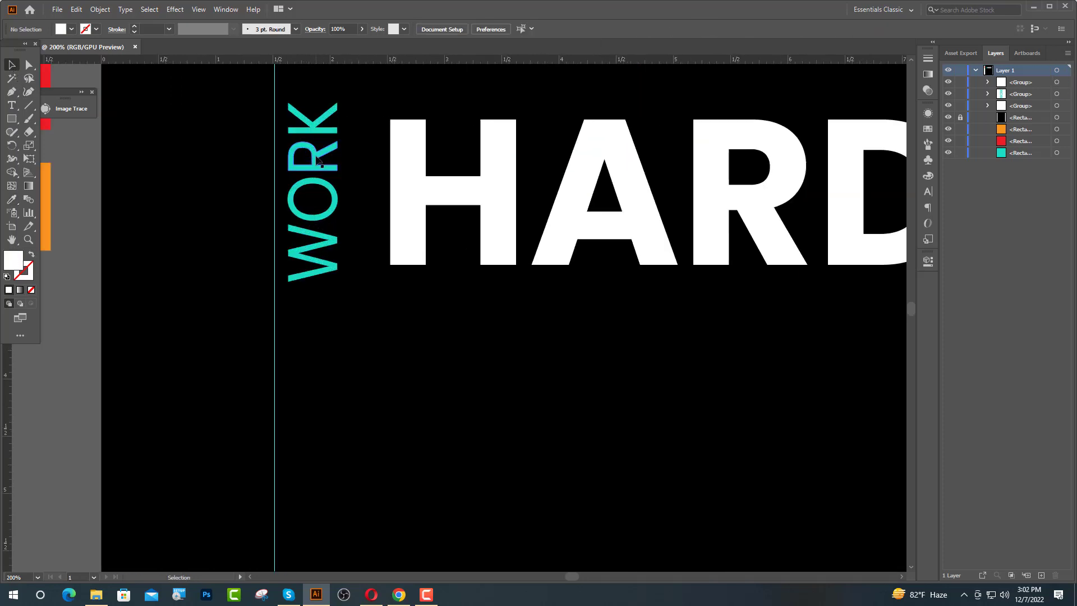
pyautogui.click(313, 123)
pyautogui.moveTo(312, 103); pyautogui.dragTo(316, 112)
pyautogui.moveTo(318, 183); pyautogui.dragTo(310, 182)
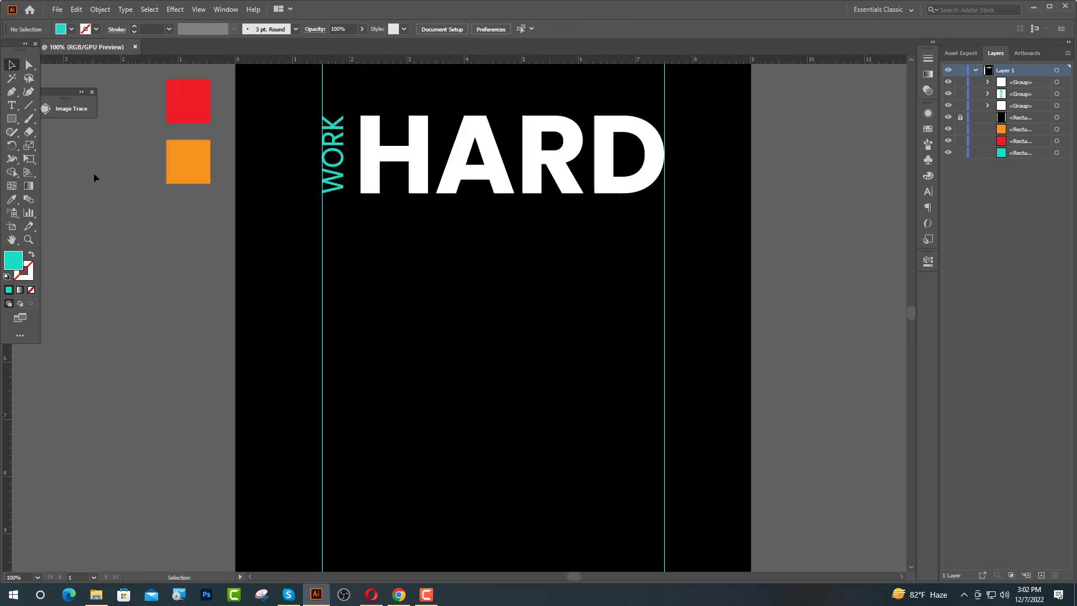
# Step: Add the text MODE below WORK in Poppins Black, enlarged to about 165 pt to span the guides
pyautogui.click(12, 105)
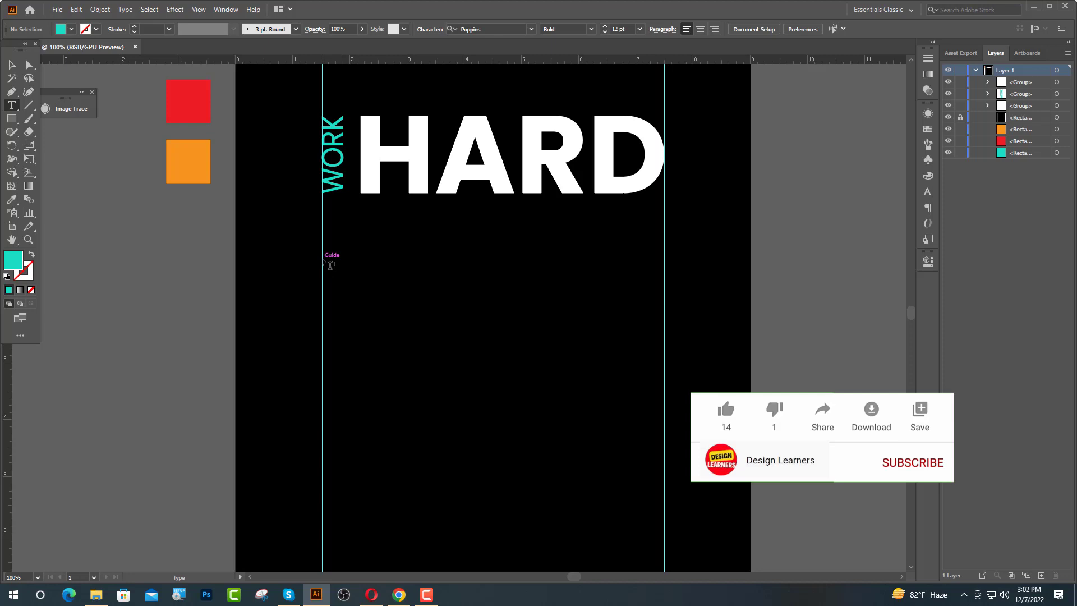
pyautogui.click(329, 265)
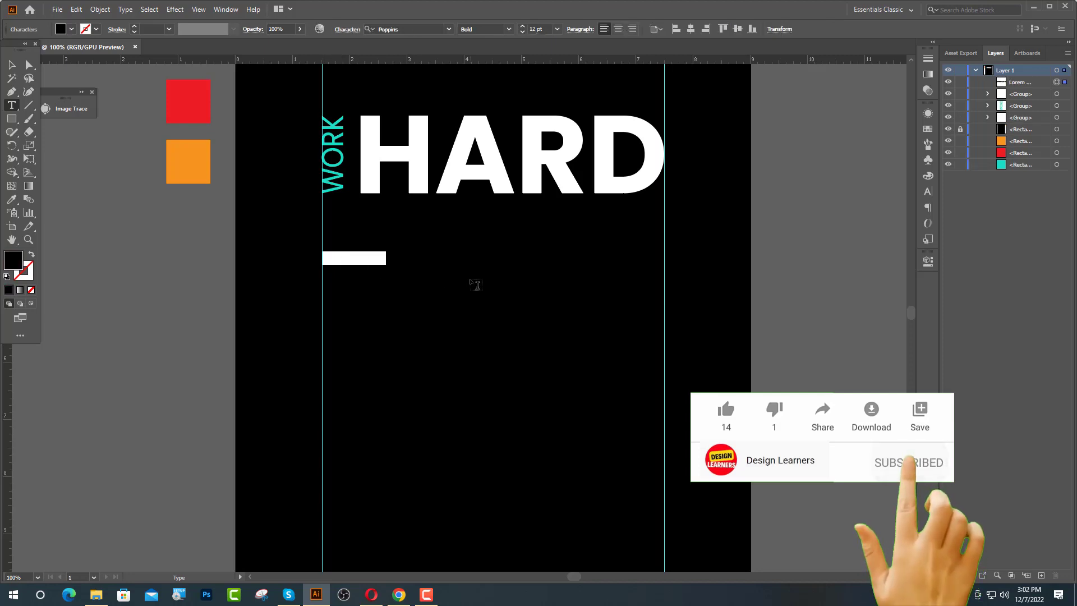
pyautogui.write('MODE')
pyautogui.press('Escape')
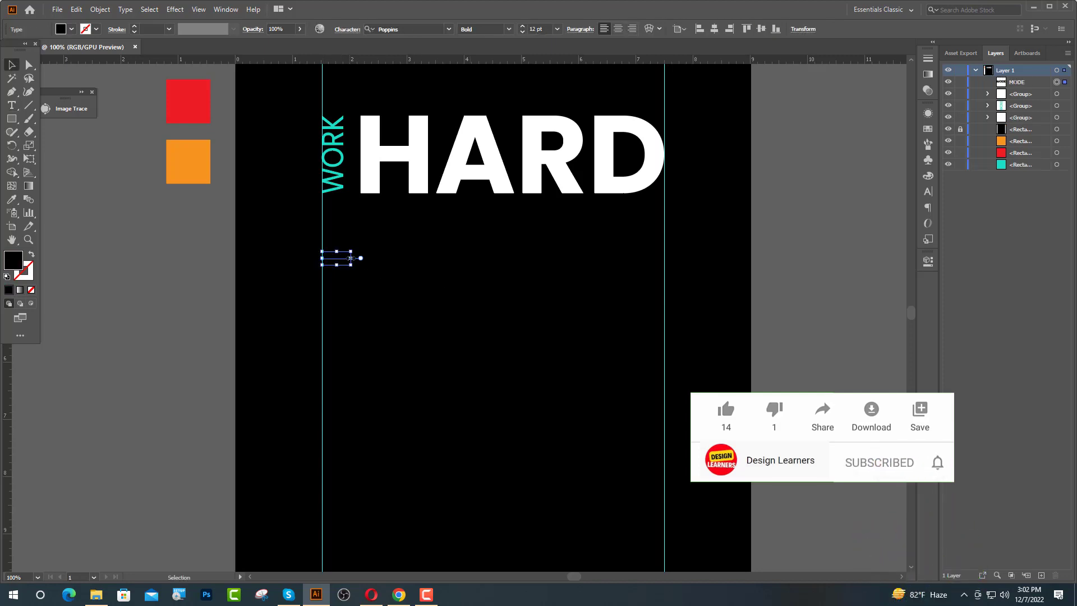
pyautogui.moveTo(351, 258); pyautogui.dragTo(664, 264)
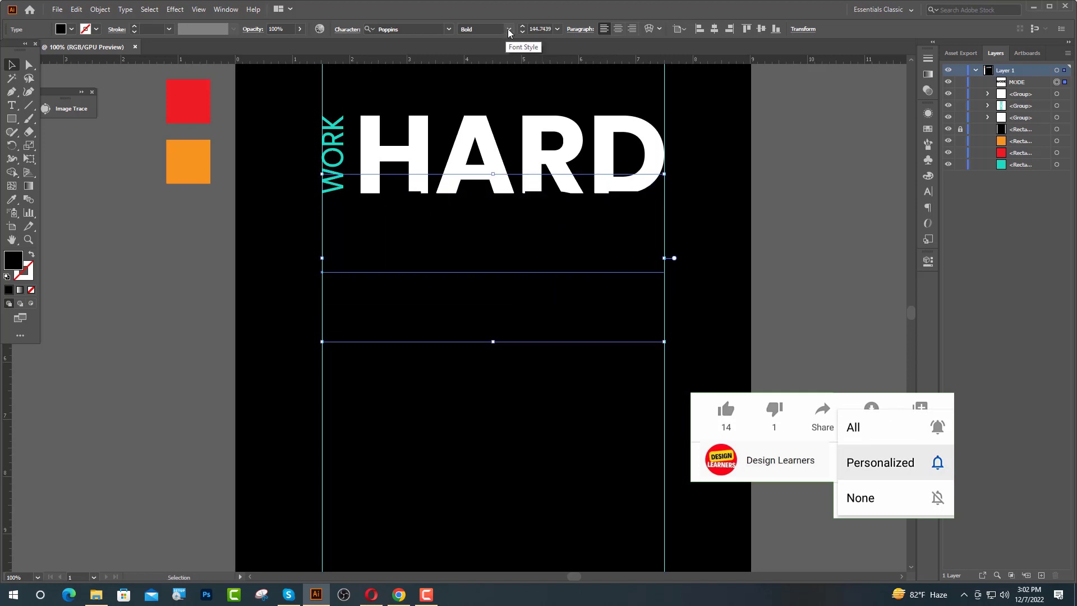
pyautogui.click(508, 28)
pyautogui.click(482, 239)
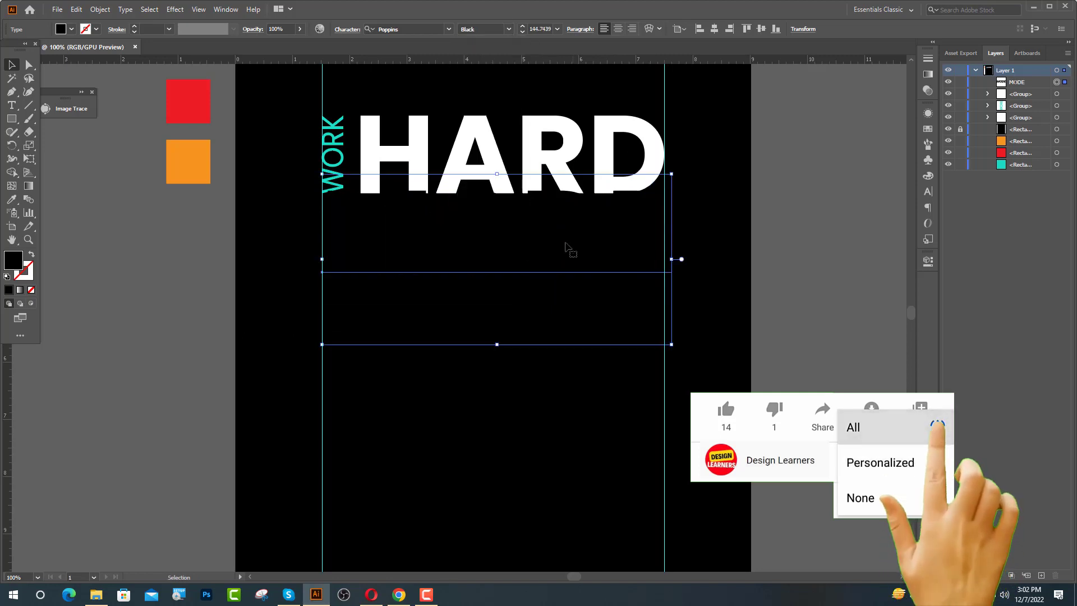
# Step: Move MODE directly beneath HARD and convert it to outlines
pyautogui.moveTo(550, 259); pyautogui.dragTo(552, 275)
pyautogui.rightClick(551, 274)
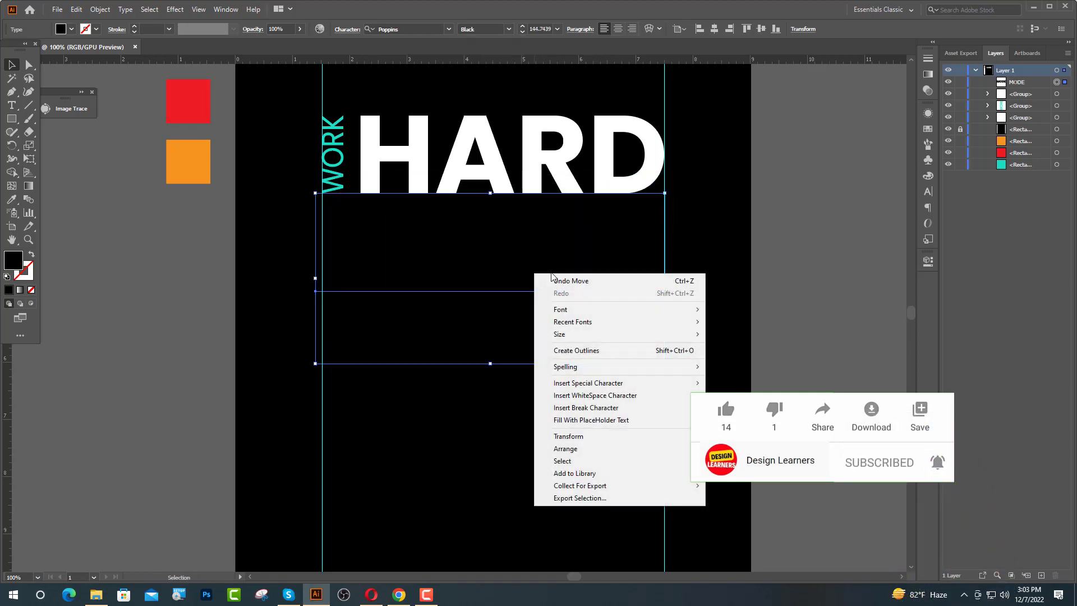
pyautogui.click(577, 350)
# Step: Color the MODE lettering with the red sampled from the swatch beside the artboard
pyautogui.click(13, 200)
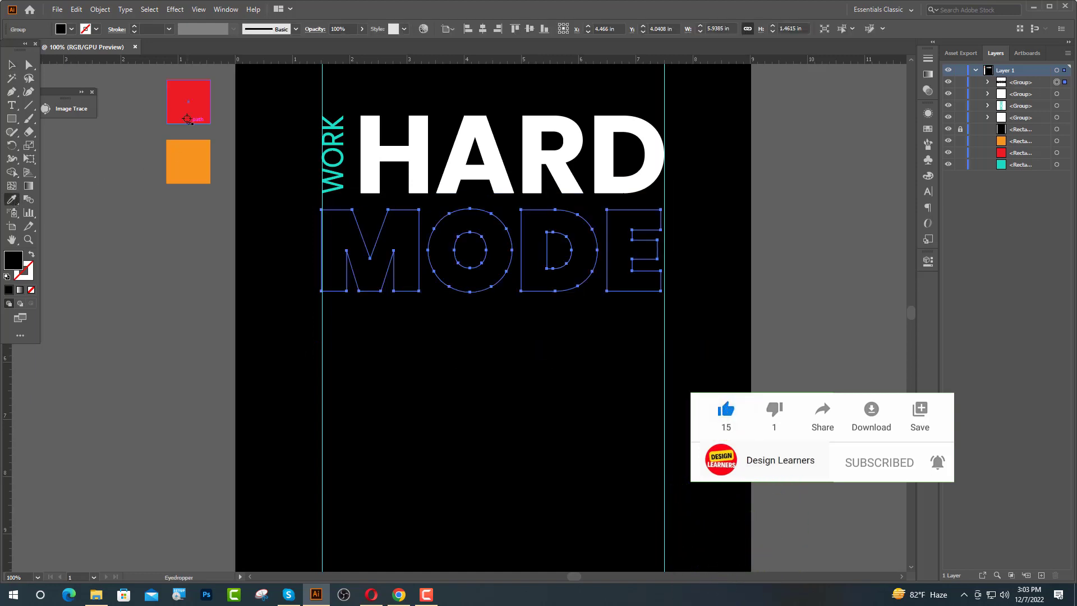
pyautogui.click(188, 101)
pyautogui.press('a')
pyautogui.click(571, 324)
# Step: Snap MODE's outer edge to the left guide and stretch the lettering slightly taller
pyautogui.scroll(6, 318, 250)
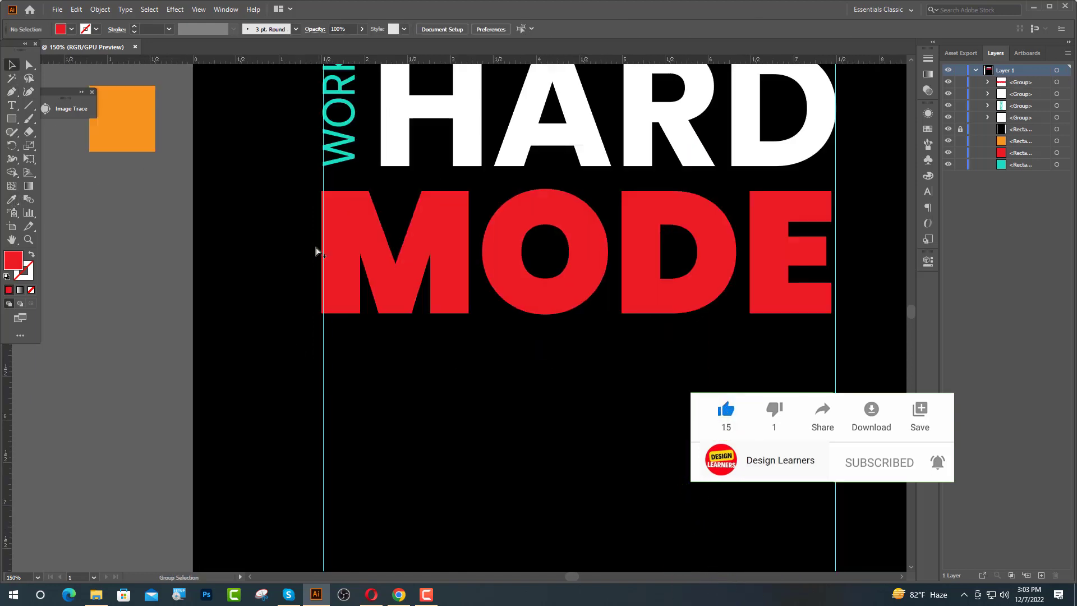
pyautogui.moveTo(371, 272); pyautogui.dragTo(378, 271)
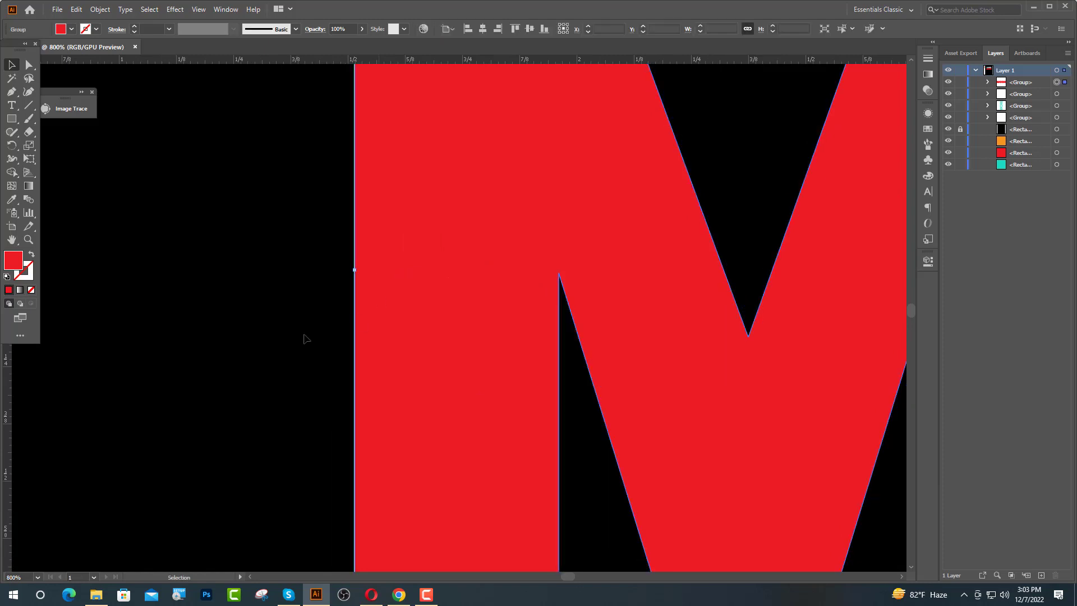
pyautogui.scroll(-5, 124, 368)
pyautogui.moveTo(422, 416)
pyautogui.mouseDown()
pyautogui.moveTo(423, 432)
pyautogui.moveTo(421, 420)
pyautogui.mouseUp()
pyautogui.click(437, 479)
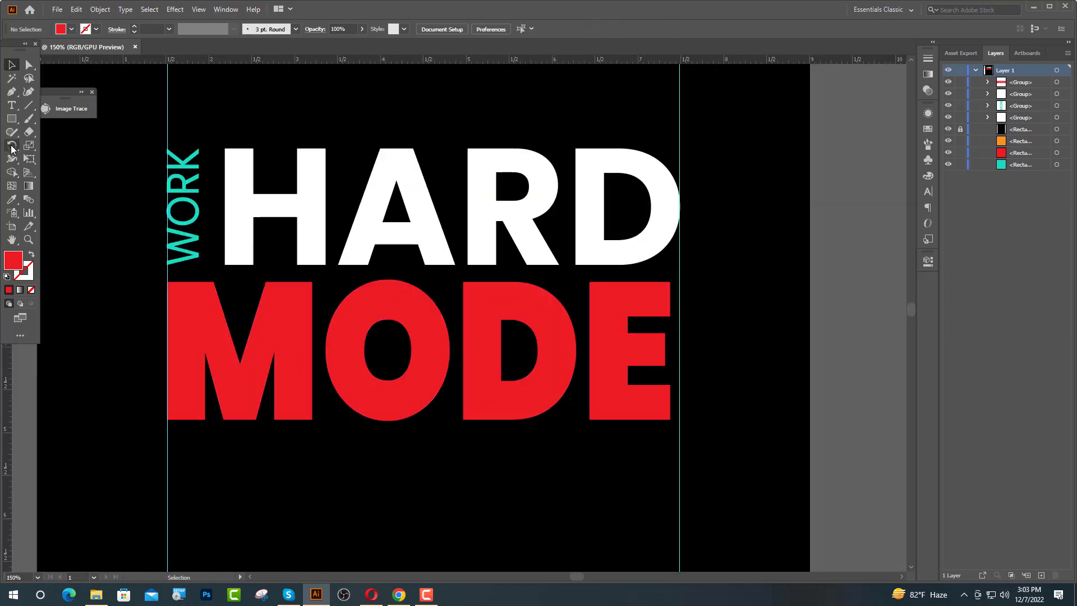
# Step: Draw a rising diagonal Pen line across MODE and widen it symmetrically past both guides to about 6.29 in
pyautogui.click(11, 92)
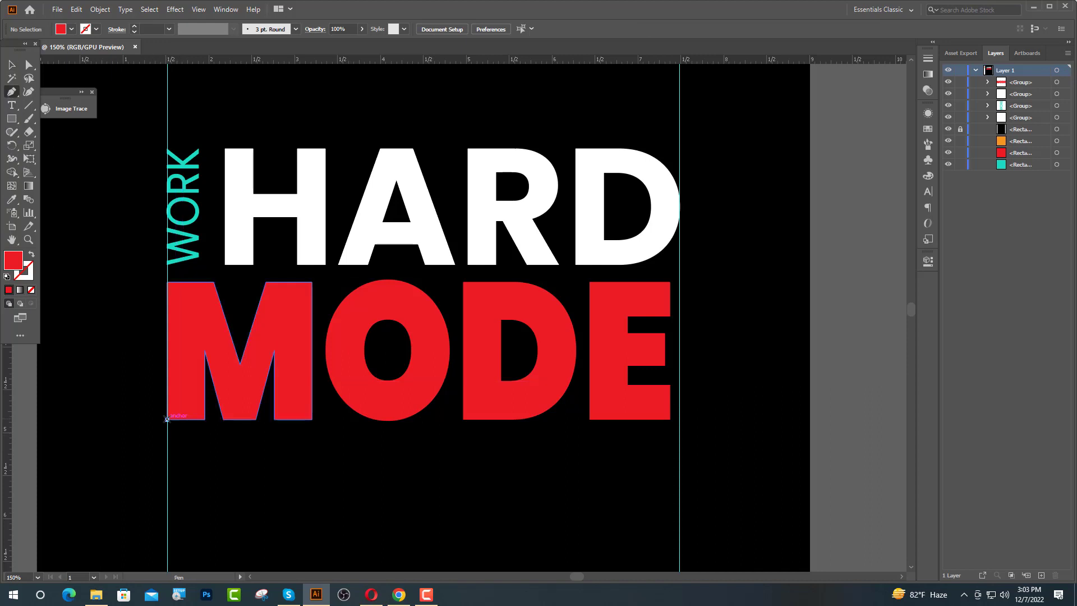
pyautogui.click(167, 418)
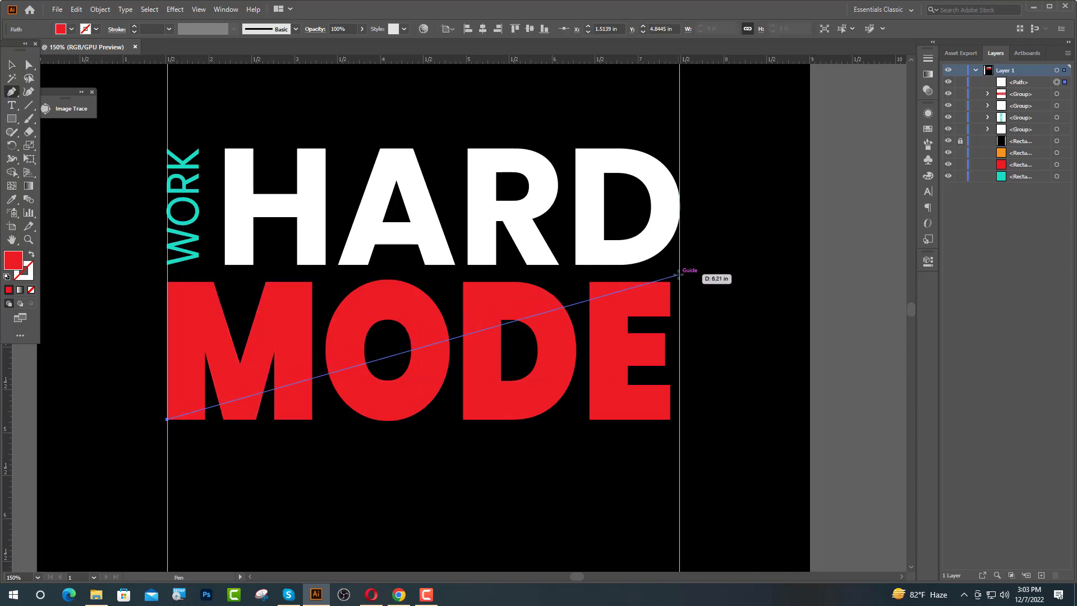
pyautogui.click(680, 274)
pyautogui.click(12, 65)
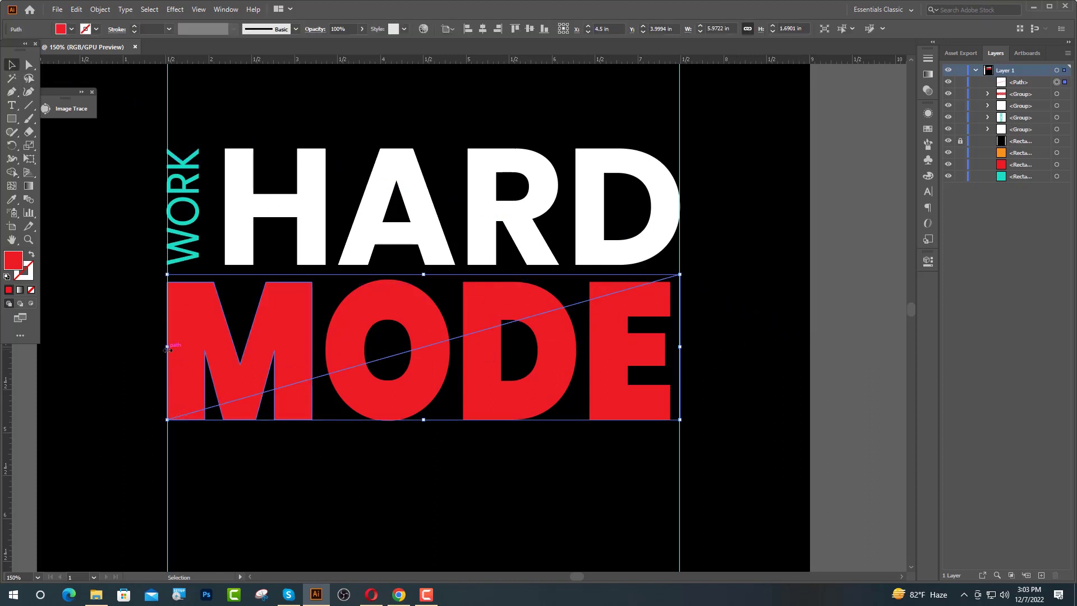
pyautogui.moveTo(167, 346); pyautogui.dragTo(153, 348)
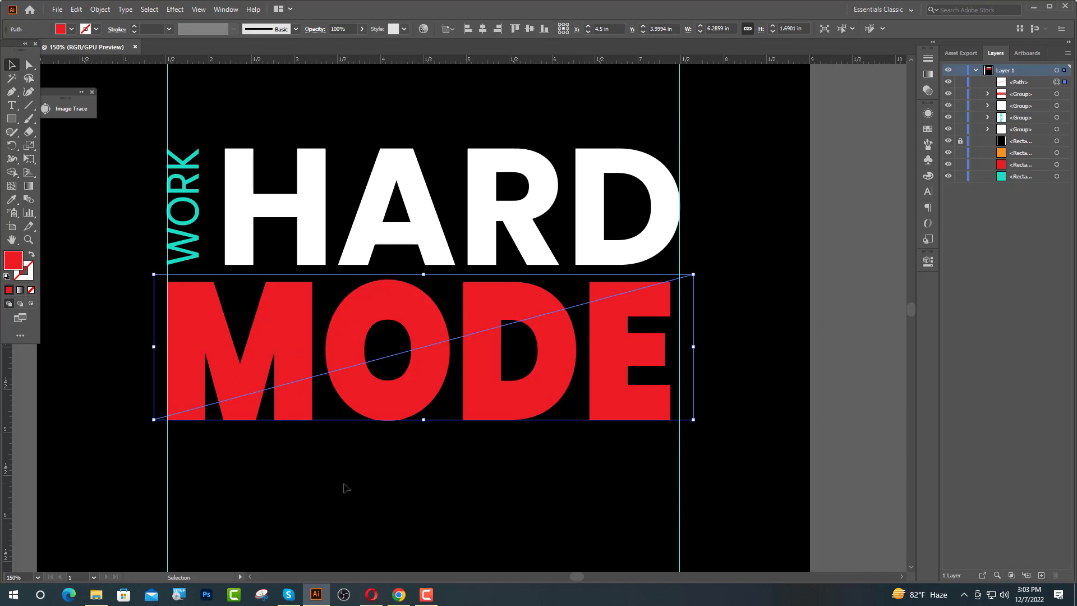
# Step: Divide the MODE lettering along the diagonal line with Pathfinder and ungroup the resulting pieces
pyautogui.moveTo(344, 488); pyautogui.dragTo(421, 365)
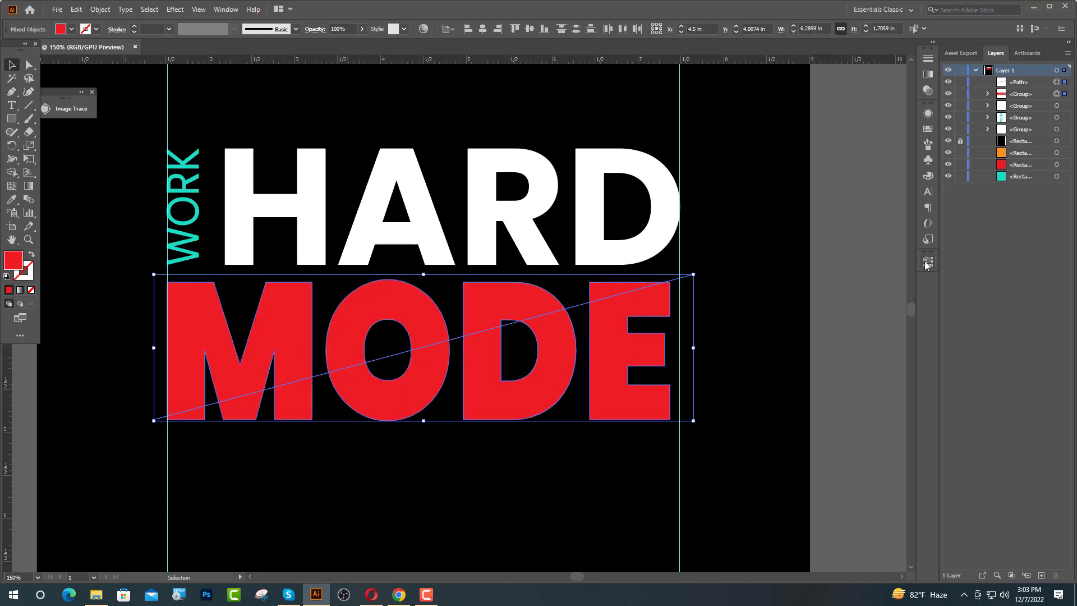
pyautogui.click(926, 261)
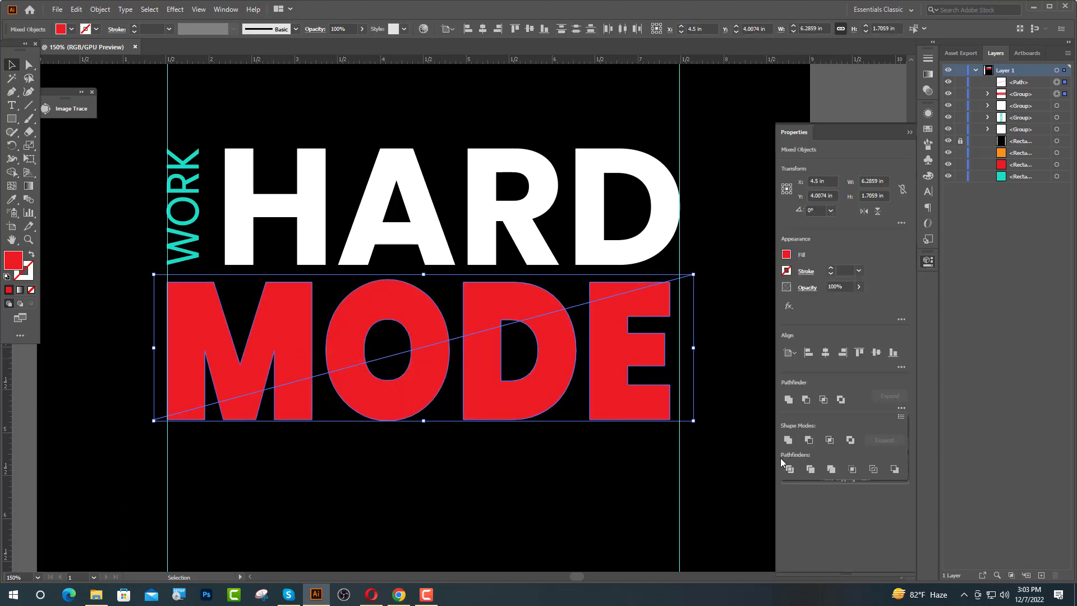
pyautogui.hotkey('ctrl', 'h')
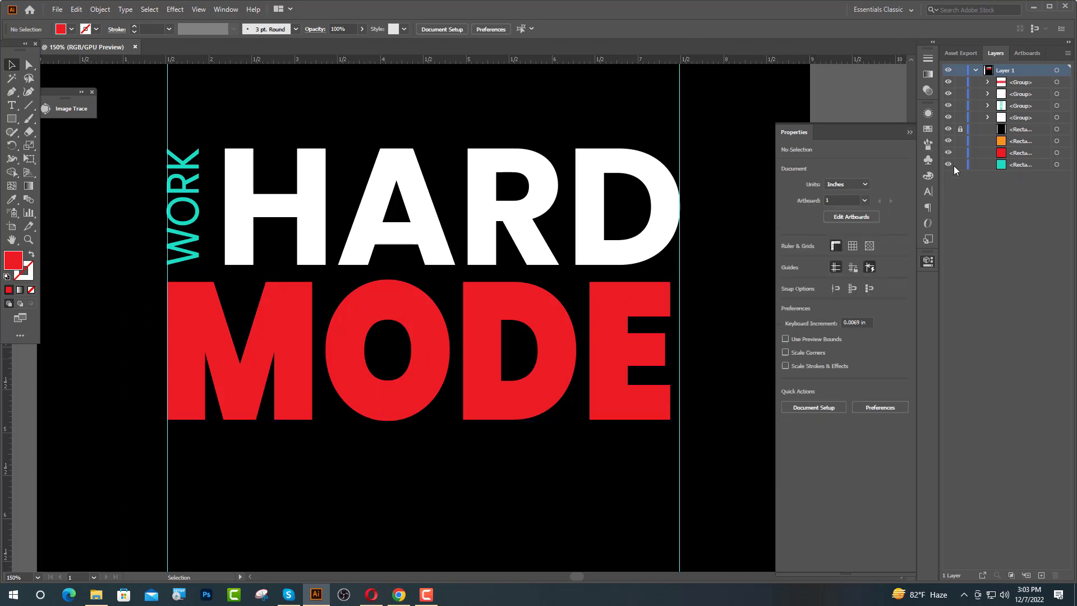
pyautogui.click(595, 371)
pyautogui.rightClick(595, 371)
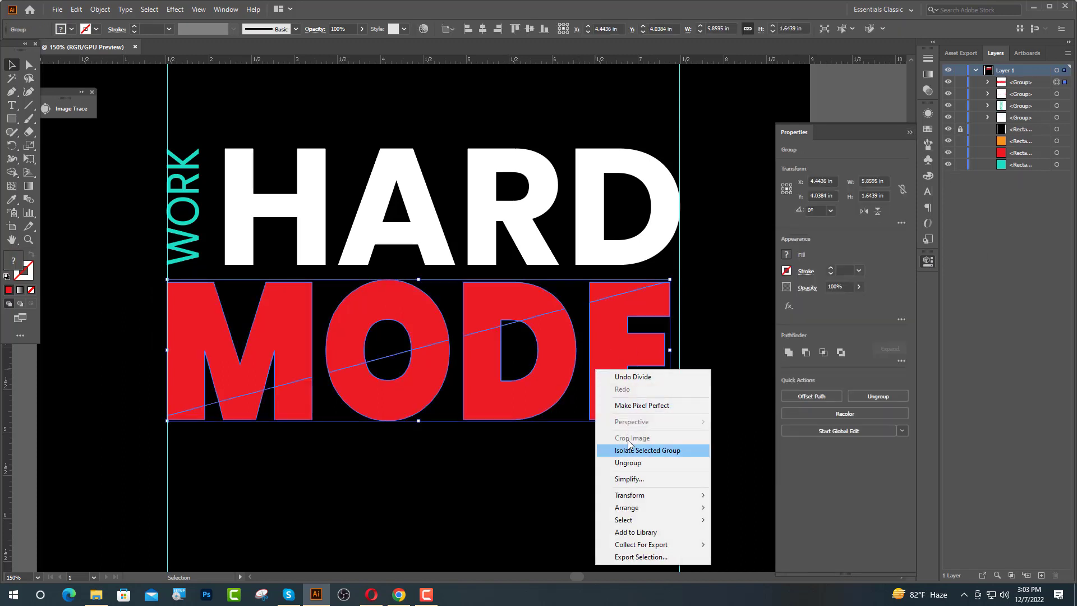
pyautogui.click(638, 464)
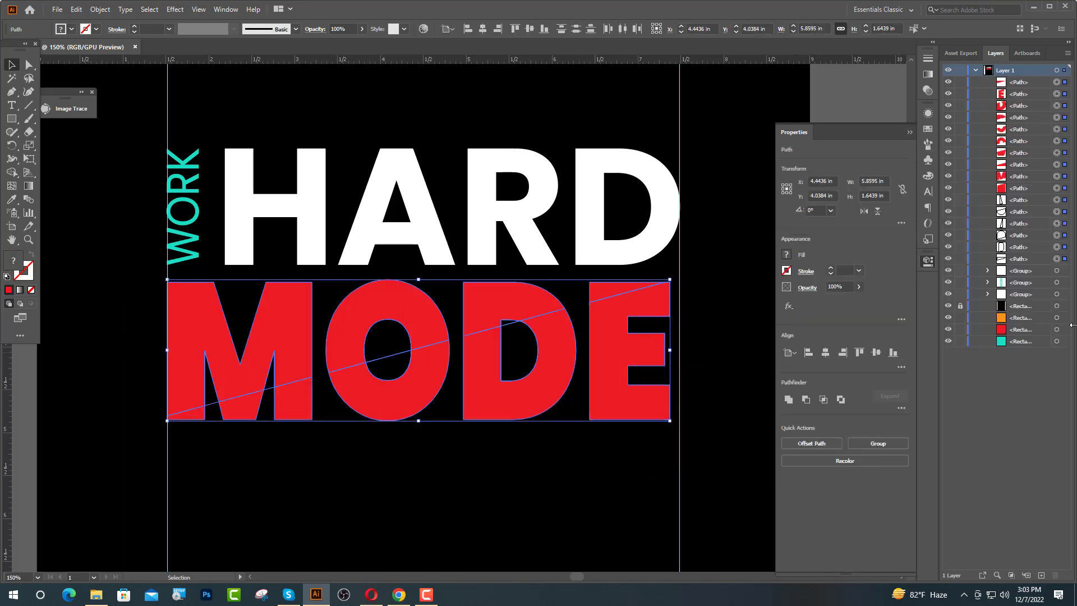
# Step: Delete the unfilled leftover paths between and inside the MODE letters
pyautogui.click(1056, 259)
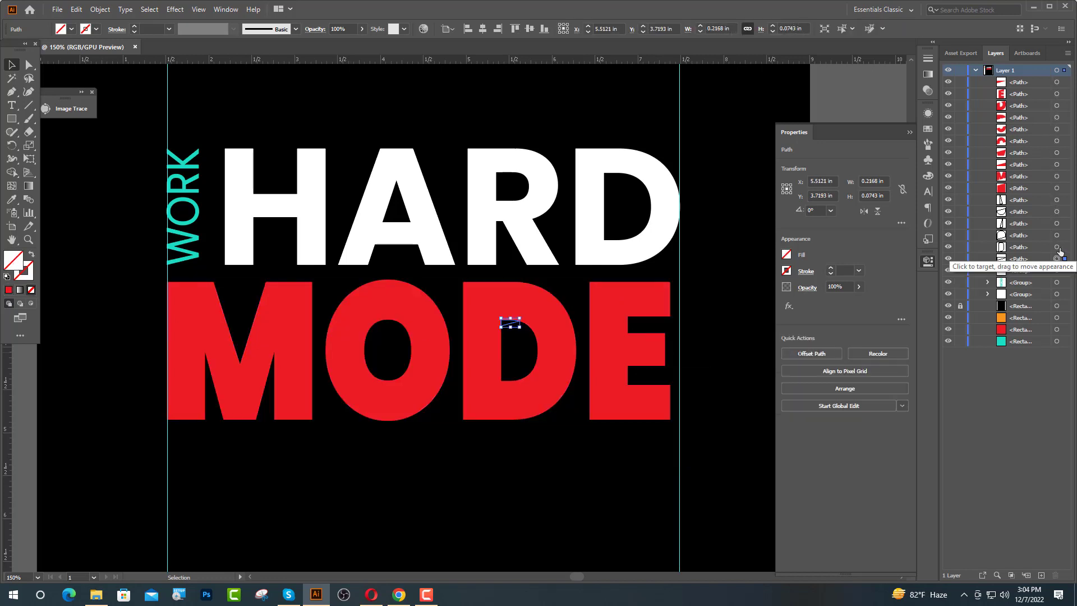
pyautogui.keyDown('shift'); pyautogui.click(1056, 247); pyautogui.keyUp('shift')
pyautogui.keyDown('shift'); pyautogui.click(1057, 235); pyautogui.keyUp('shift')
pyautogui.keyDown('shift'); pyautogui.click(1056, 224); pyautogui.keyUp('shift')
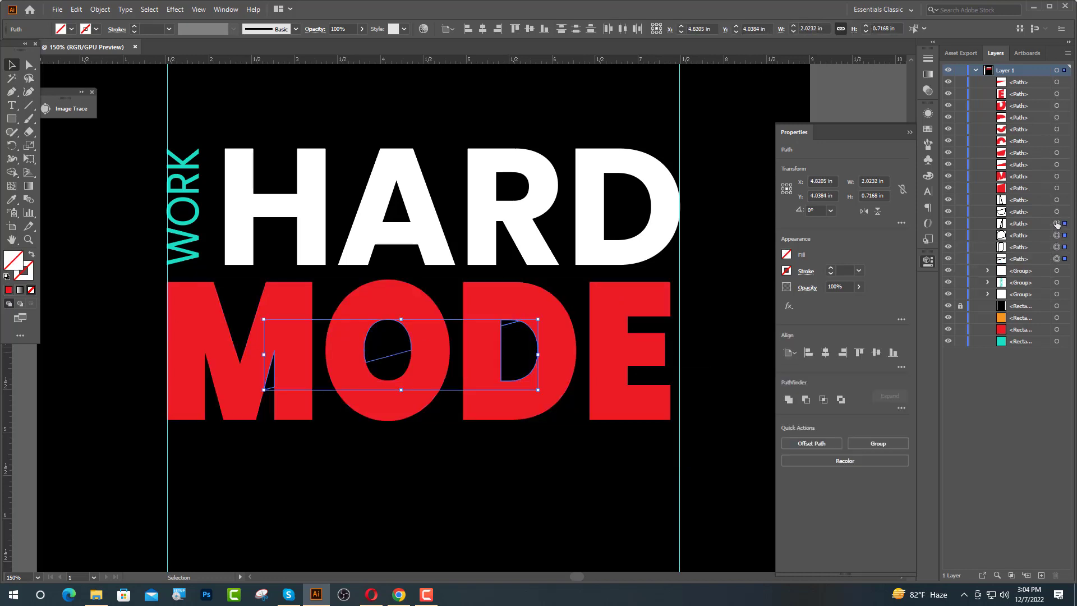
pyautogui.keyDown('shift'); pyautogui.click(1057, 200); pyautogui.keyUp('shift')
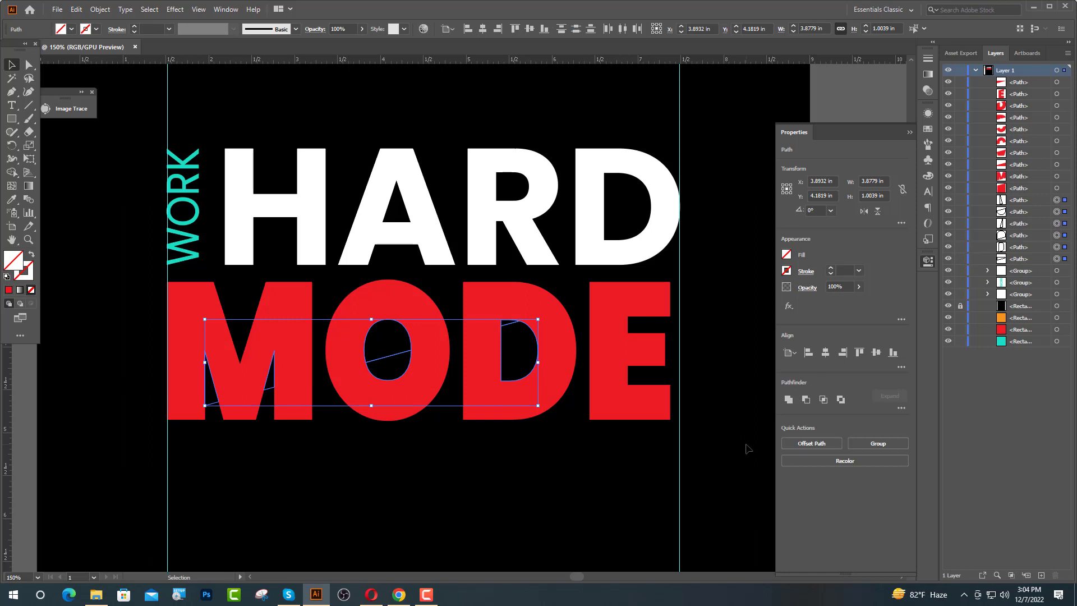
pyautogui.press('Delete')
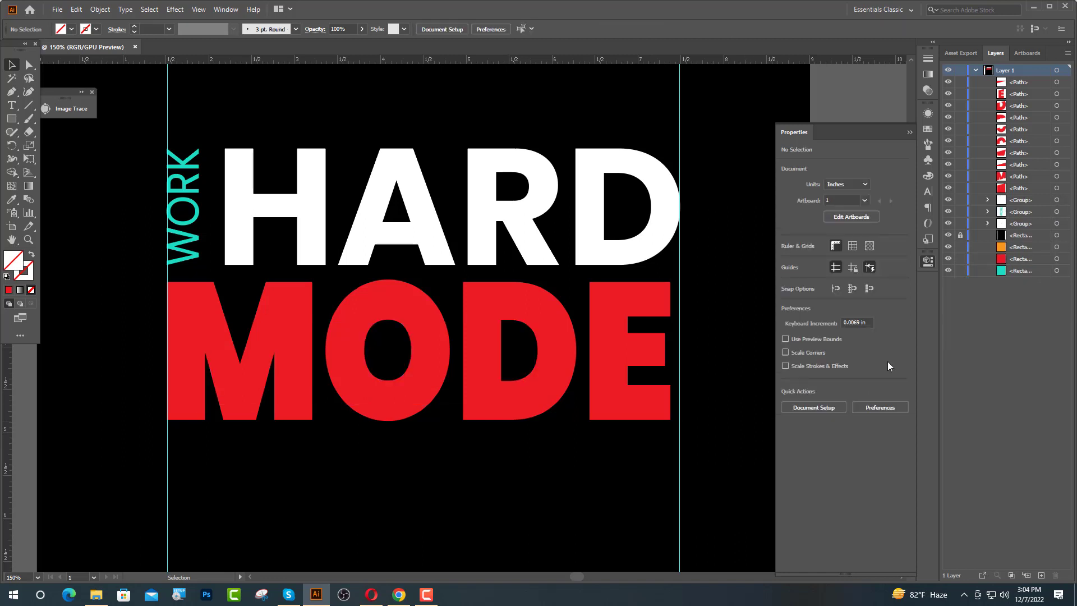
pyautogui.click(910, 133)
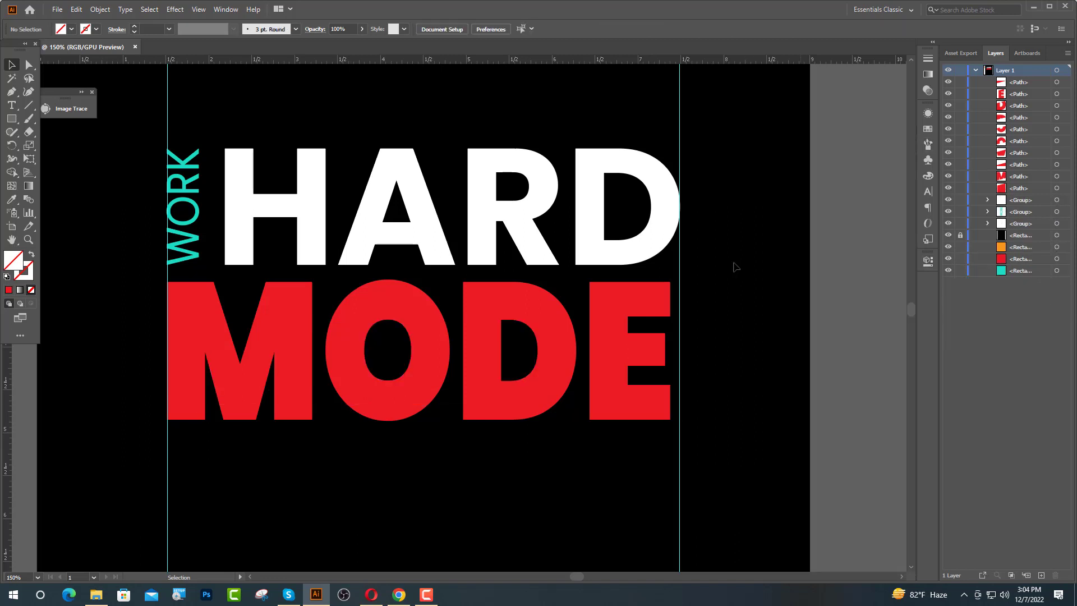
# Step: Shift all MODE pieces below the diagonal cut slightly right and down to open a gap between the halves
pyautogui.click(288, 399)
pyautogui.keyDown('shift'); pyautogui.click(245, 406); pyautogui.keyUp('shift')
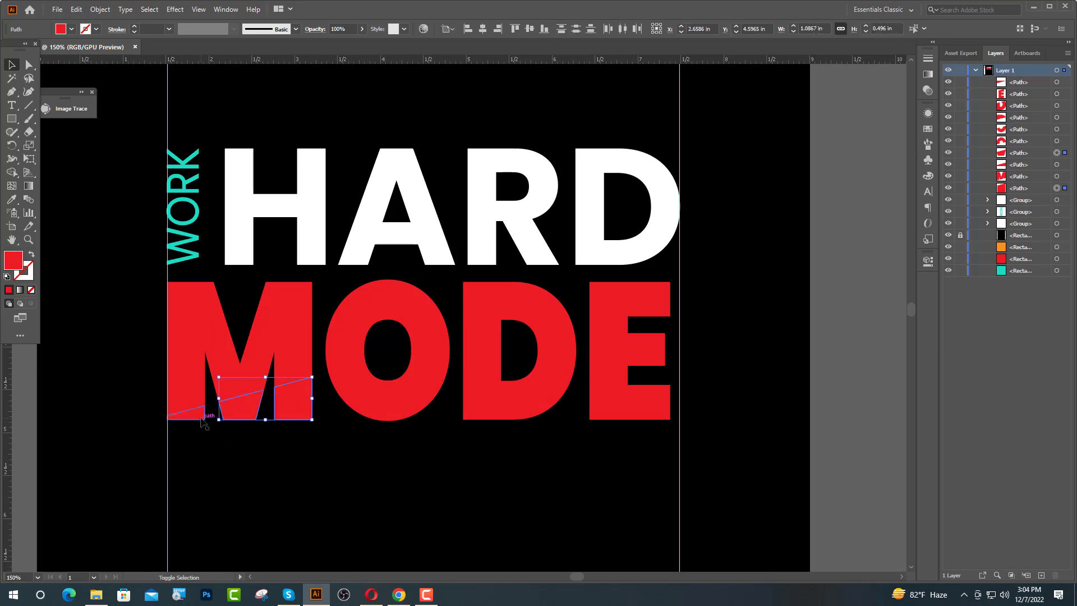
pyautogui.keyDown('shift'); pyautogui.click(197, 422); pyautogui.keyUp('shift')
pyautogui.keyDown('shift'); pyautogui.click(377, 396); pyautogui.keyUp('shift')
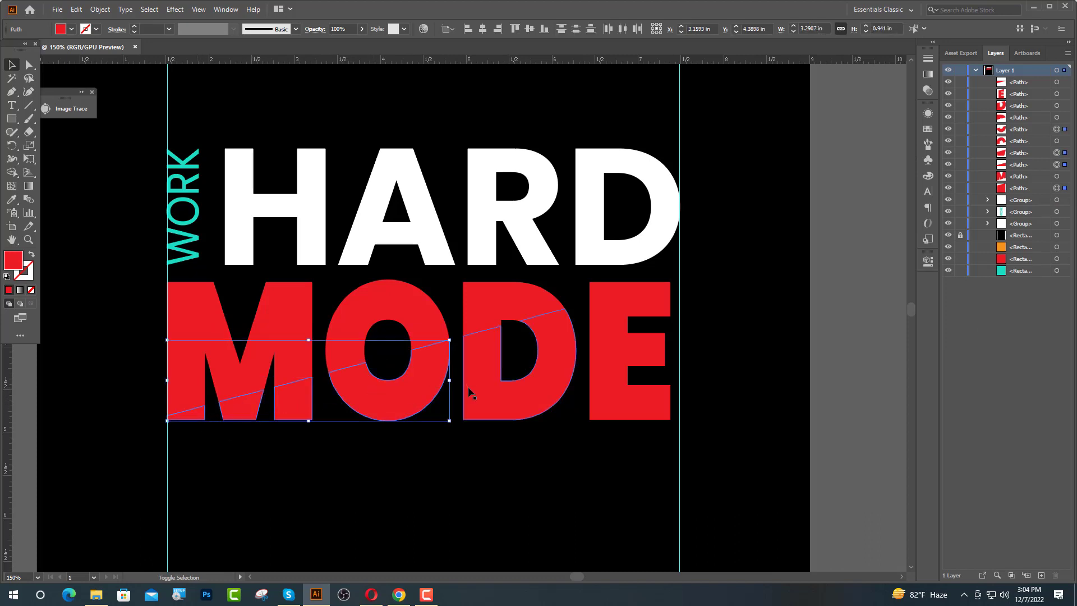
pyautogui.keyDown('shift'); pyautogui.click(494, 388); pyautogui.keyUp('shift')
pyautogui.keyDown('shift'); pyautogui.click(620, 387); pyautogui.keyUp('shift')
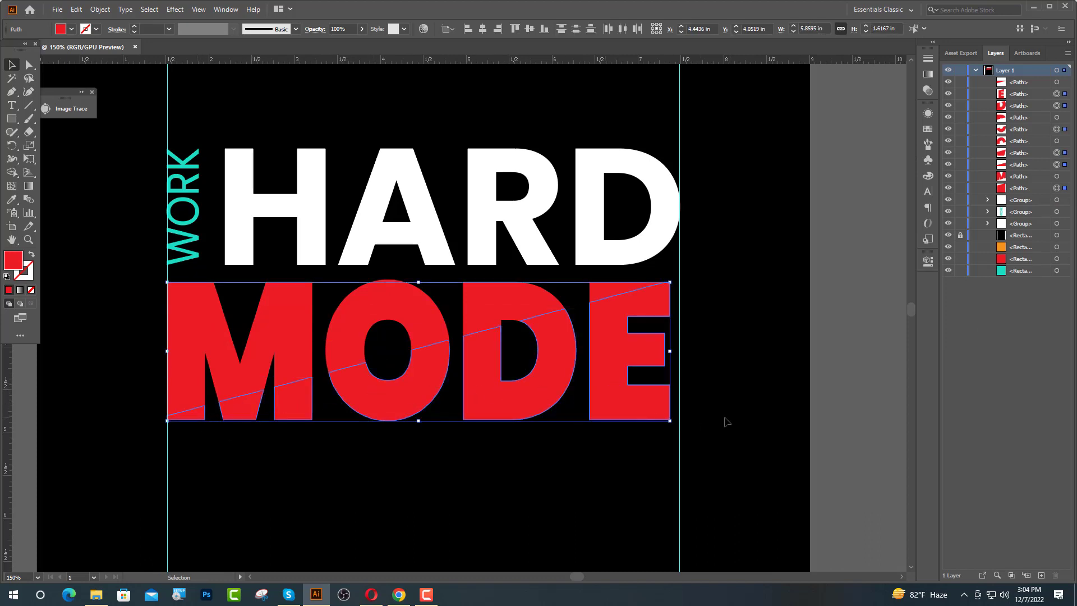
pyautogui.press('Right')
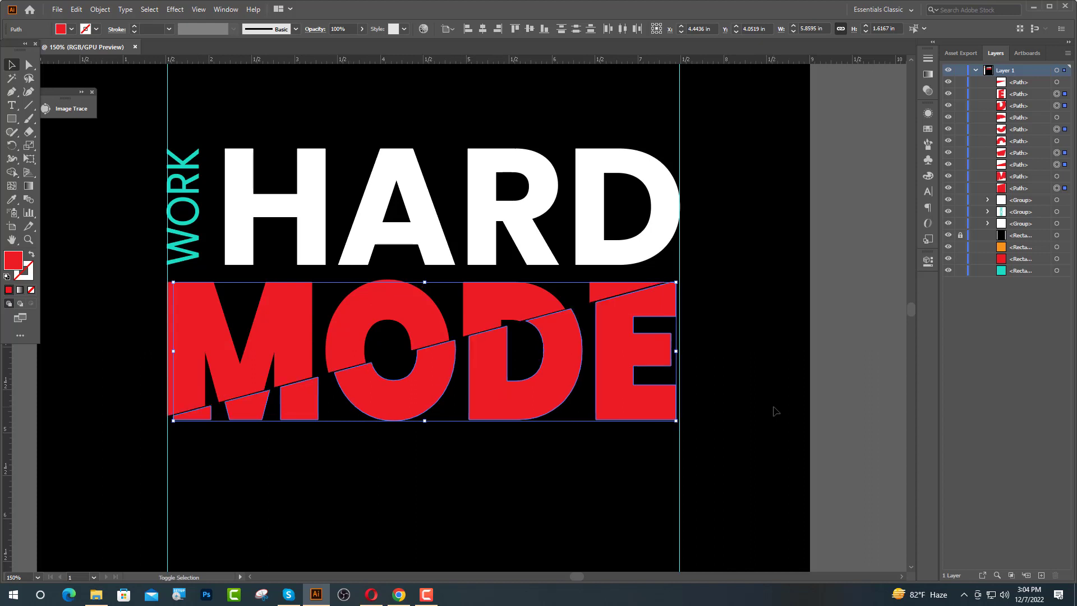
pyautogui.press('Down')
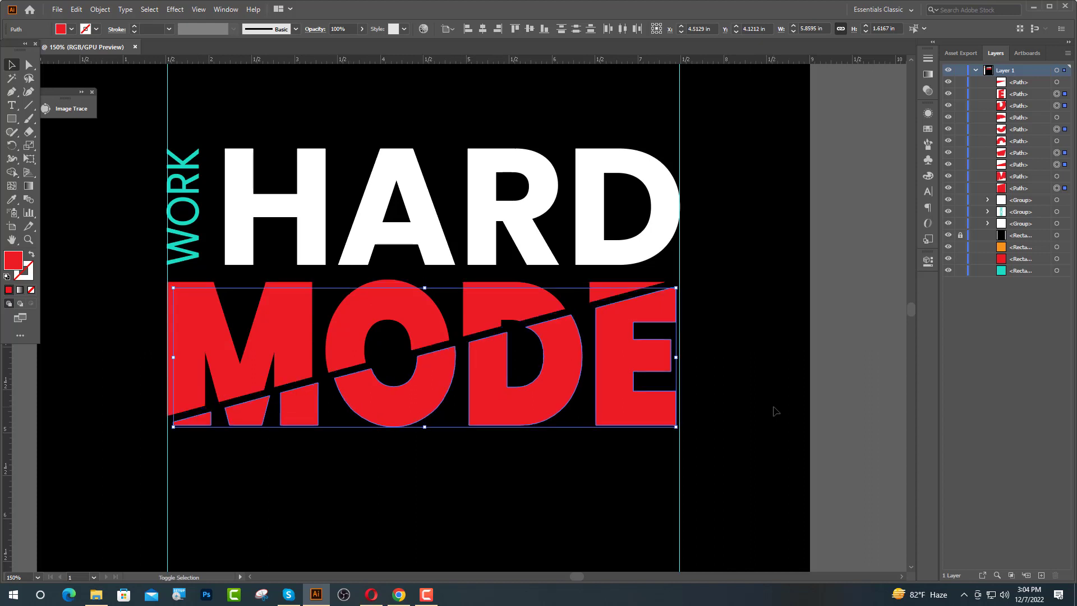
pyautogui.hotkey('ctrl', '1')
pyautogui.click(488, 499)
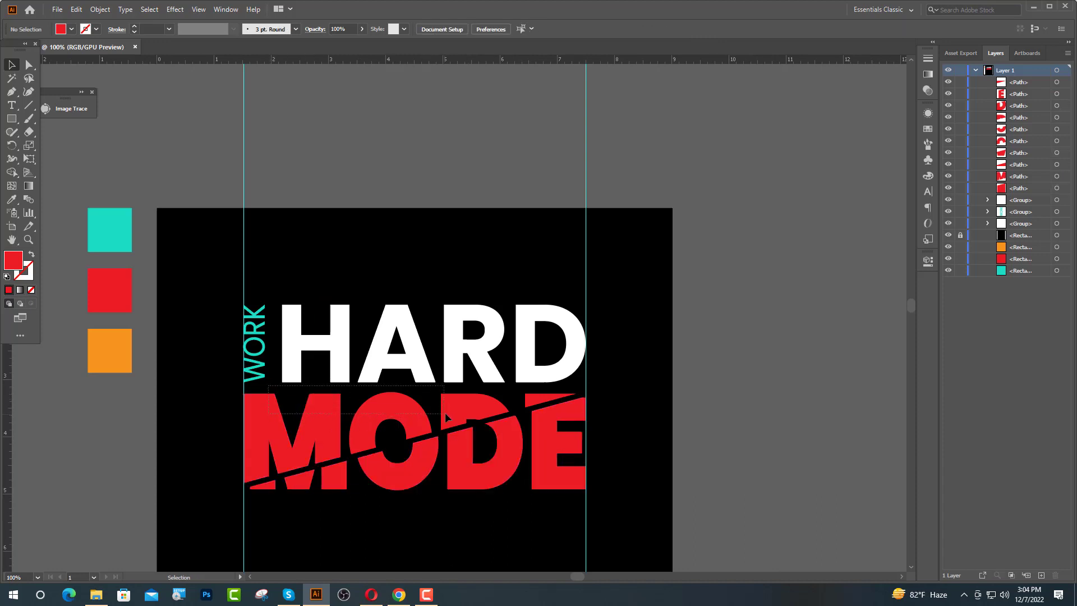
# Step: Color the MODE pieces above the diagonal cut with the orange sampled from the swatch beside the artboard
pyautogui.moveTo(494, 410); pyautogui.dragTo(504, 410)
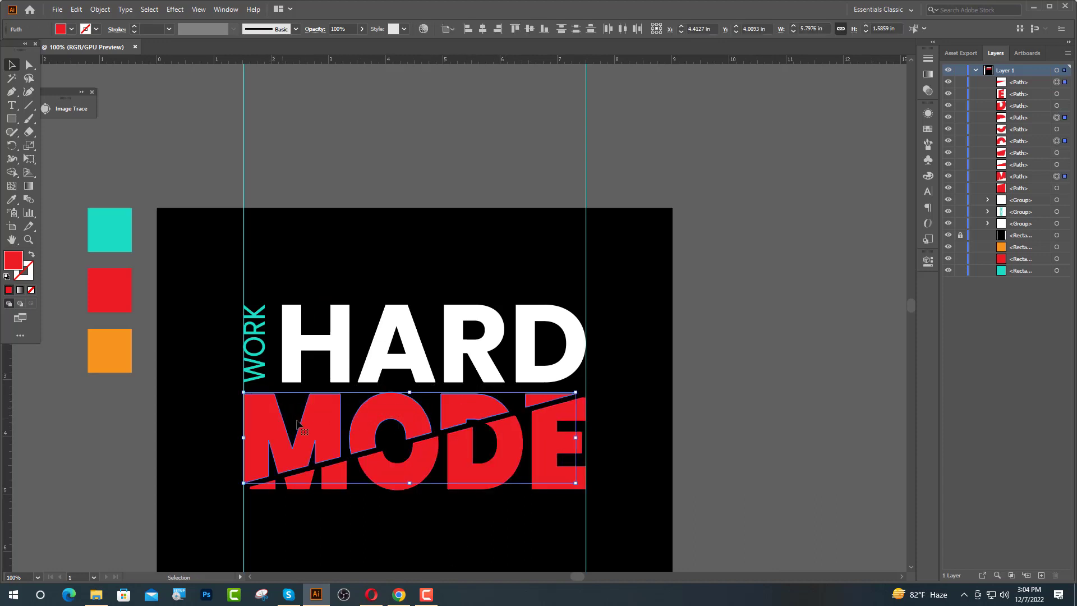
pyautogui.click(12, 199)
pyautogui.click(114, 365)
pyautogui.press('v')
pyautogui.click(63, 275)
# Step: Group all the orange and red MODE pieces together
pyautogui.moveTo(268, 530); pyautogui.dragTo(594, 406)
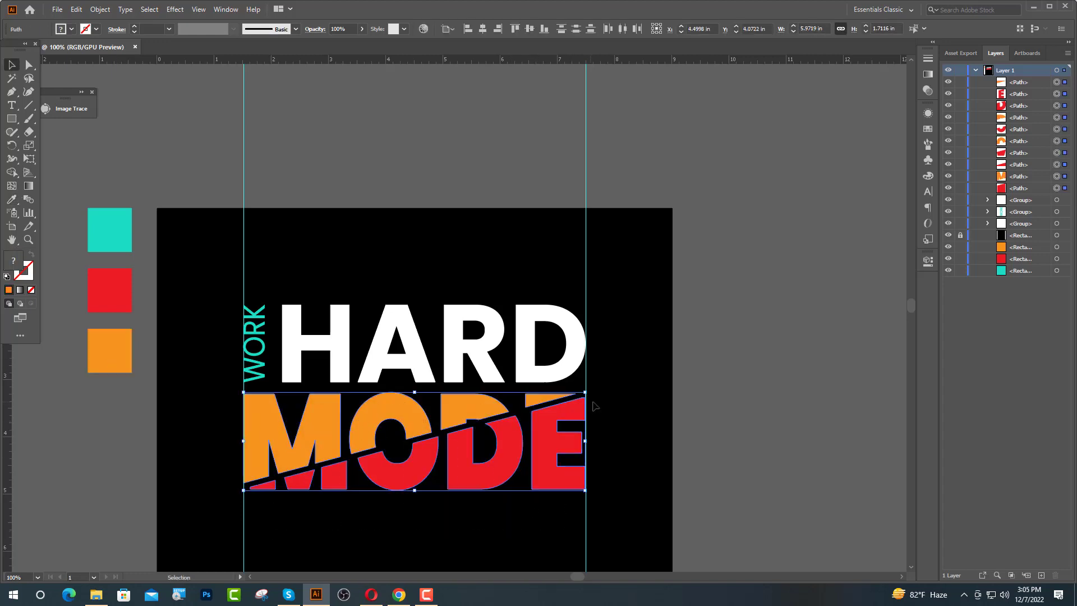
pyautogui.press('a')
pyautogui.hotkey('ctrl', 'g')
pyautogui.press('v')
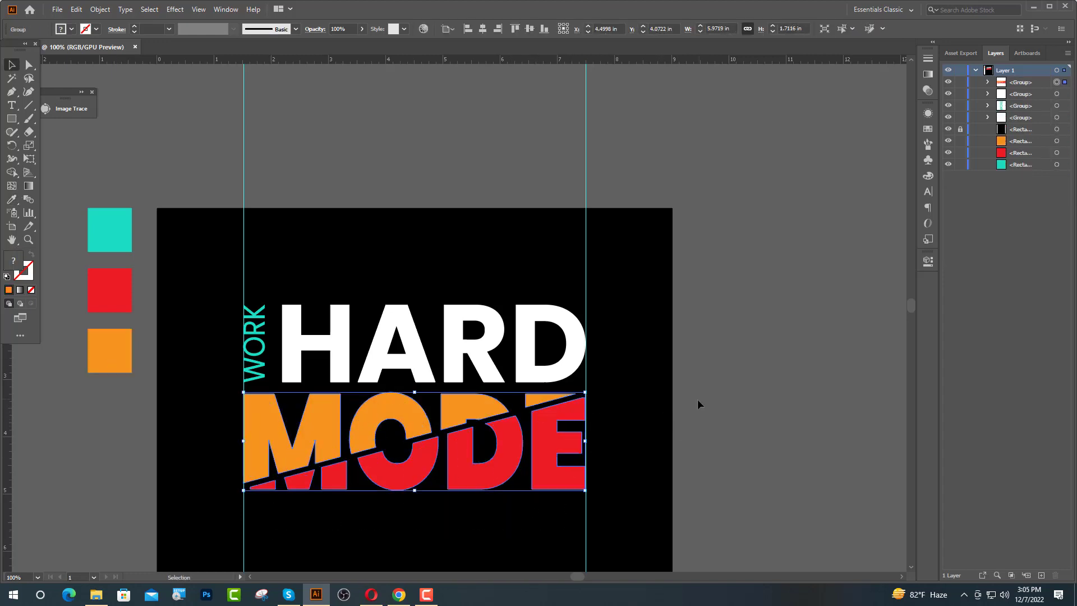
pyautogui.click(686, 443)
# Step: Select the red lower pieces inside the MODE group and nudge them slightly down to widen the diagonal gap
pyautogui.scroll(-3, 682, 446)
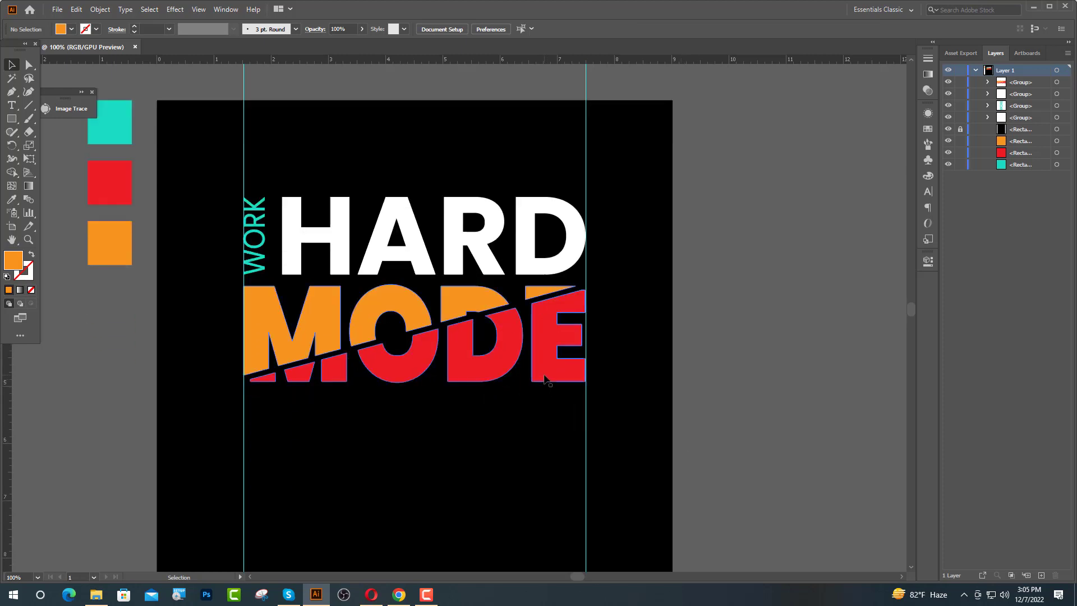
pyautogui.click(545, 381)
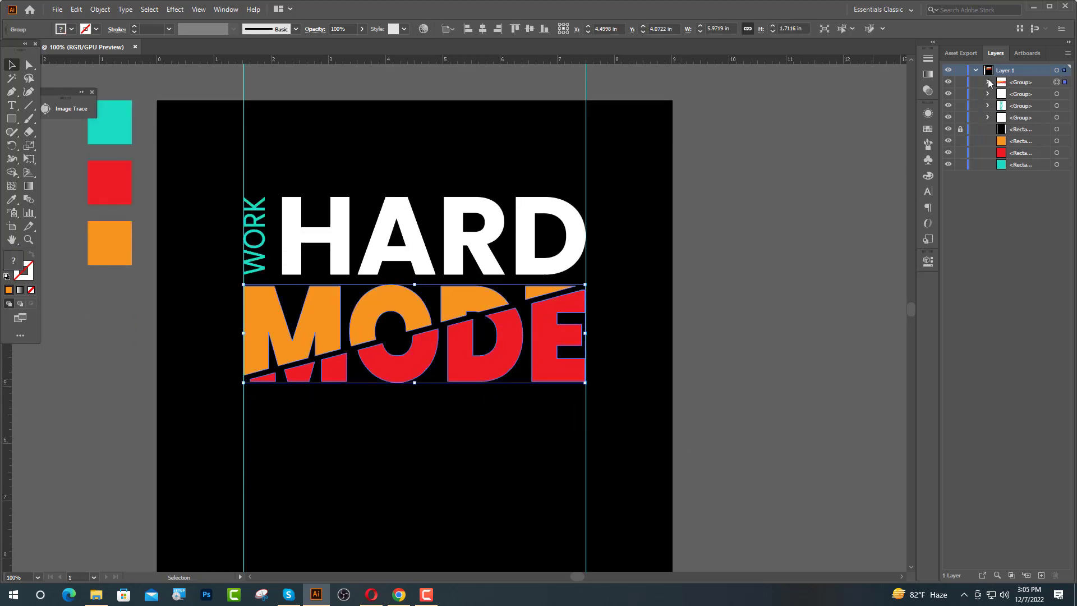
pyautogui.click(988, 83)
pyautogui.click(1057, 106)
pyautogui.keyDown('shift'); pyautogui.click(1057, 117); pyautogui.keyUp('shift')
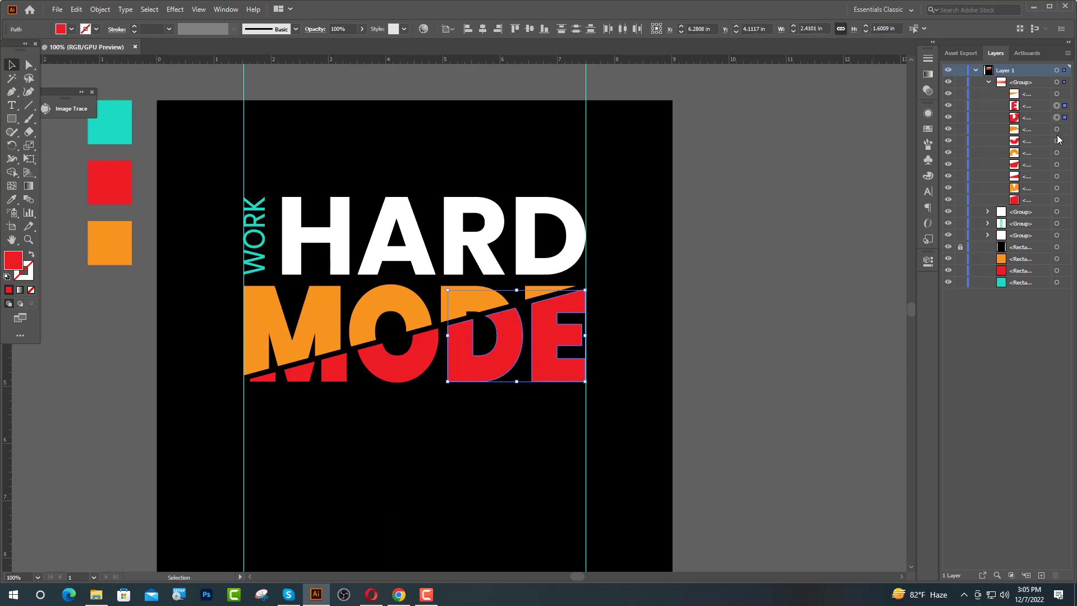
pyautogui.keyDown('shift'); pyautogui.click(1057, 140); pyautogui.keyUp('shift')
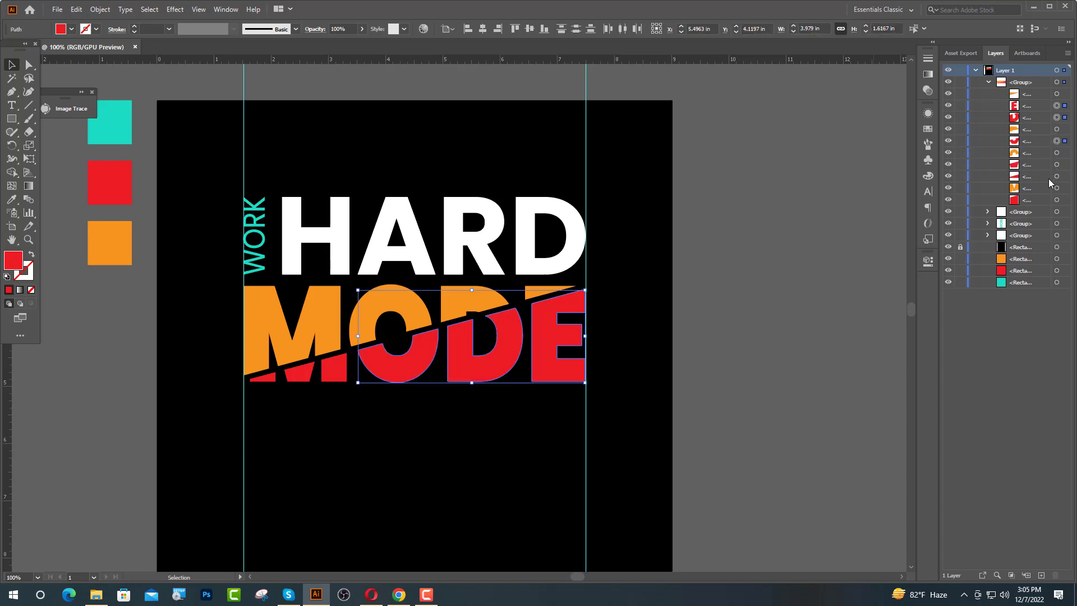
pyautogui.keyDown('shift'); pyautogui.click(1056, 165); pyautogui.keyUp('shift')
pyautogui.keyDown('shift'); pyautogui.click(1056, 176); pyautogui.keyUp('shift')
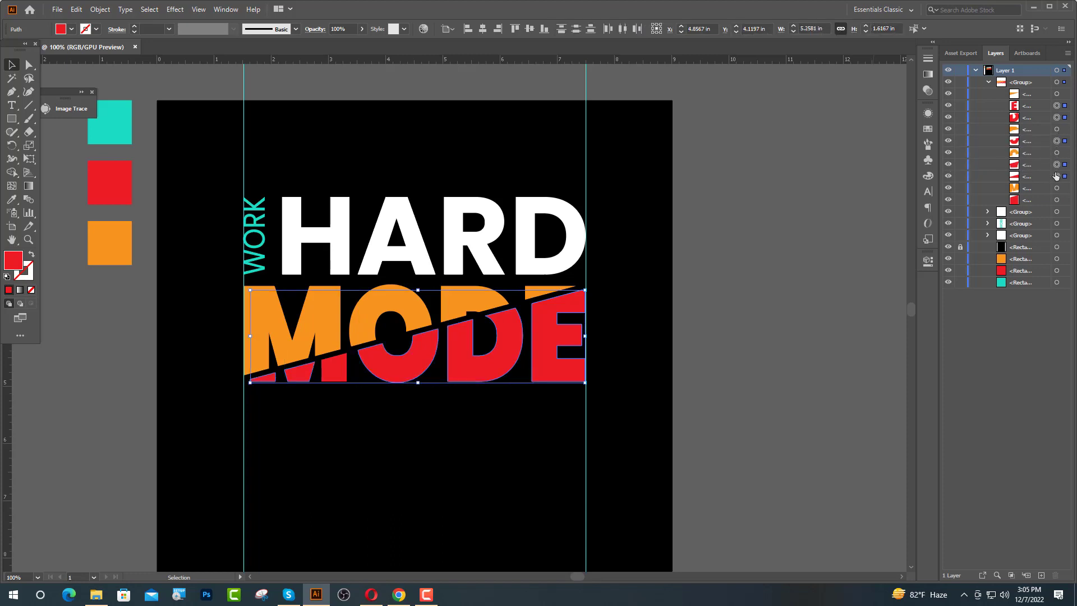
pyautogui.keyDown('shift'); pyautogui.click(1056, 201); pyautogui.keyUp('shift')
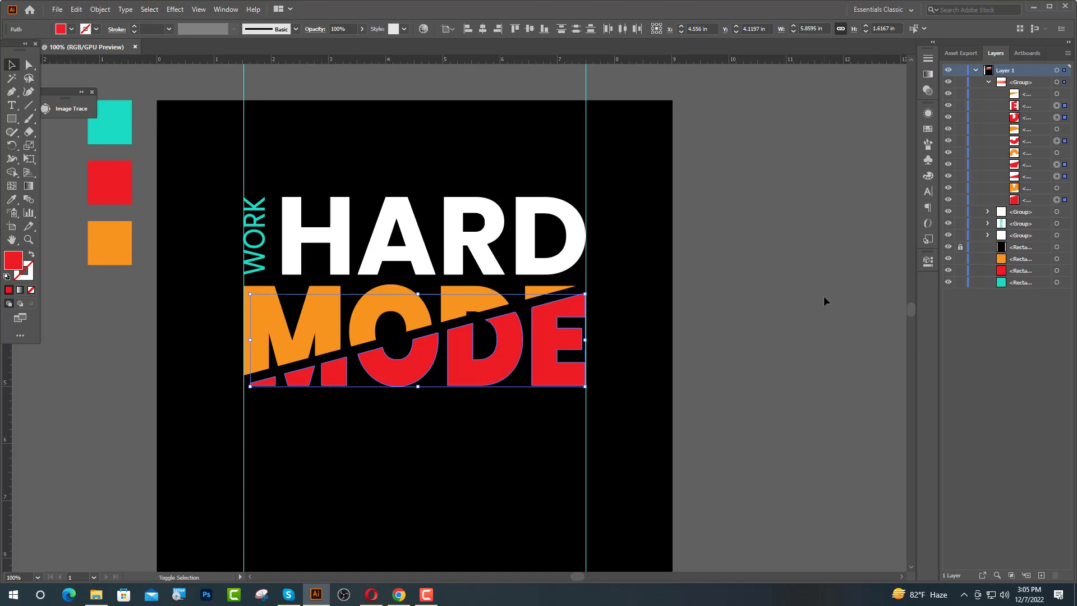
pyautogui.click(823, 295)
# Step: Copy the gray wood texture image from the Google Images results in Chrome and paste it into the Illustrator document
pyautogui.click(399, 594)
pyautogui.rightClick(734, 343)
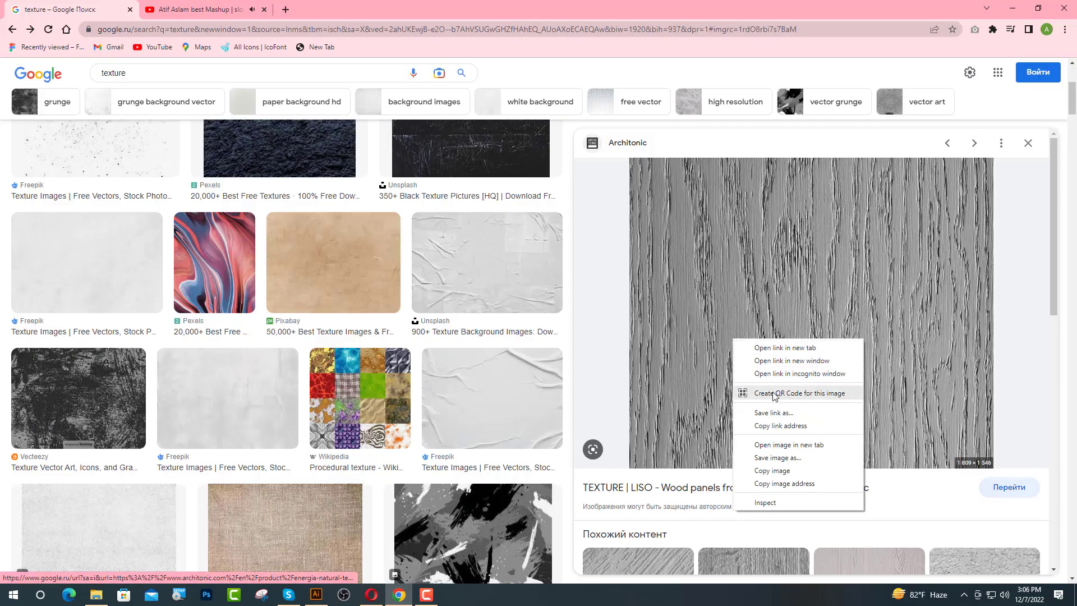
pyautogui.click(782, 471)
pyautogui.click(322, 600)
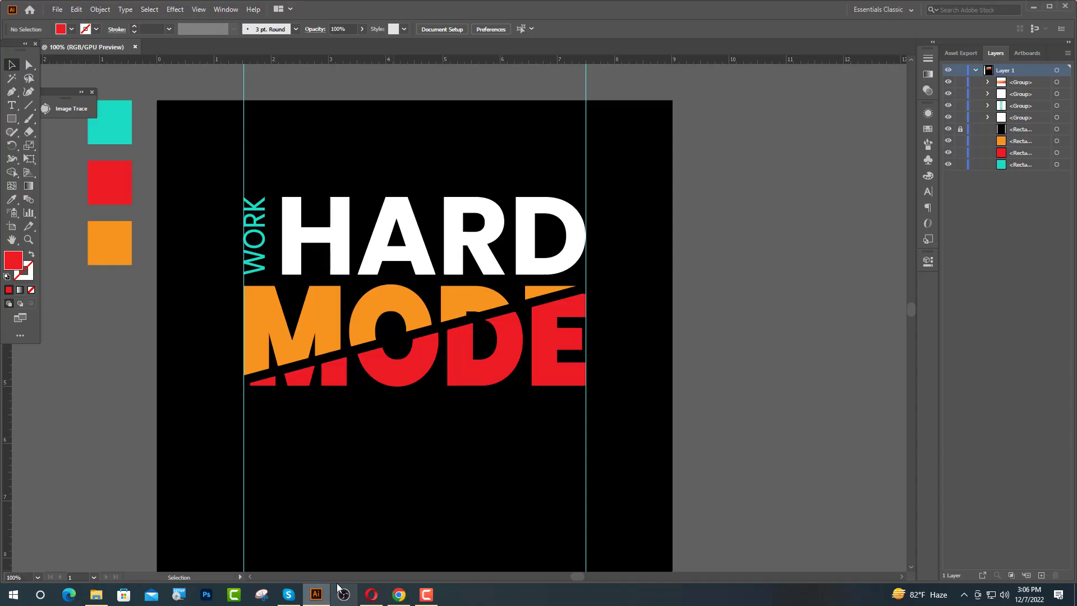
pyautogui.hotkey('ctrl', 'v')
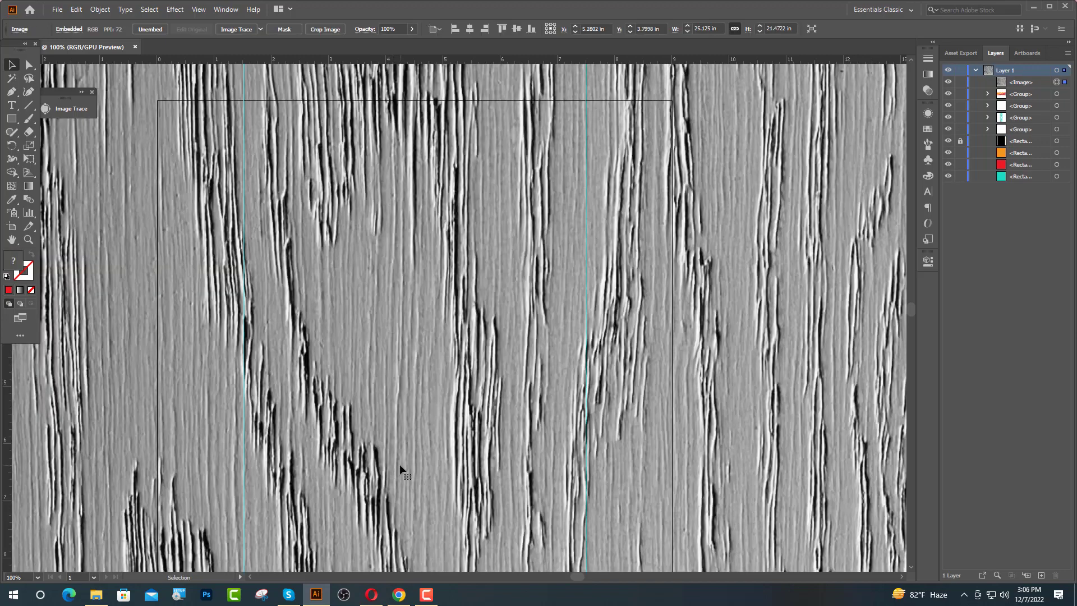
# Step: Scale the pasted wood texture down to about 8.74 by 7.47 in and position it over the lettering
pyautogui.hotkey('ctrl', '-')
pyautogui.hotkey('ctrl', '-')
pyautogui.hotkey('ctrl', '-')
pyautogui.moveTo(691, 354); pyautogui.dragTo(536, 360)
pyautogui.scroll(2, 457, 393)
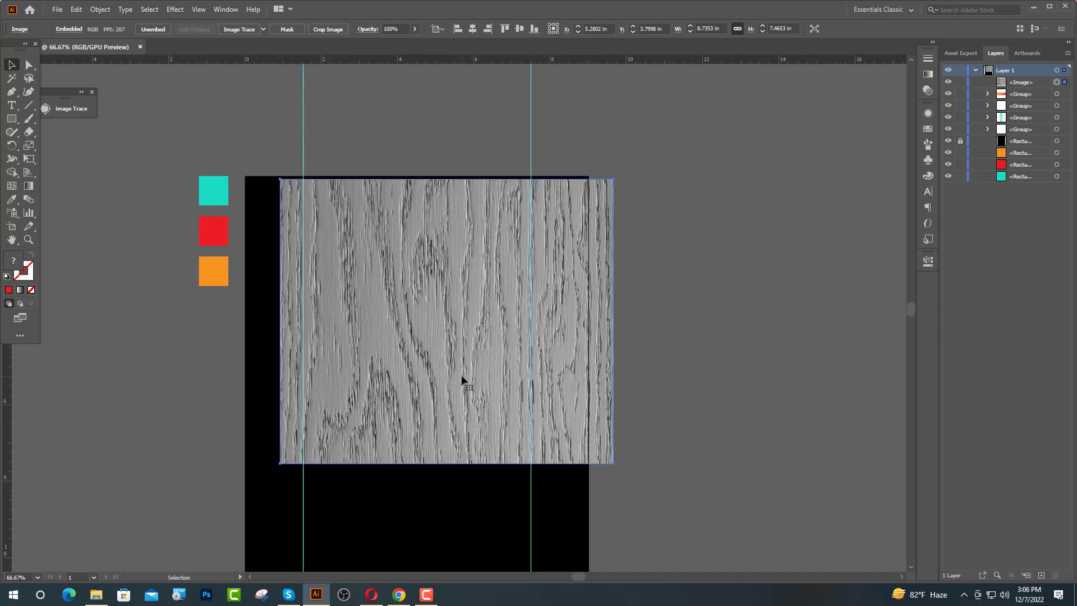
pyautogui.moveTo(461, 375); pyautogui.dragTo(452, 383)
# Step: Image-trace the wood texture in Black and White with Ignore White on, Snap Curves To Lines off and a threshold of 102
pyautogui.click(82, 94)
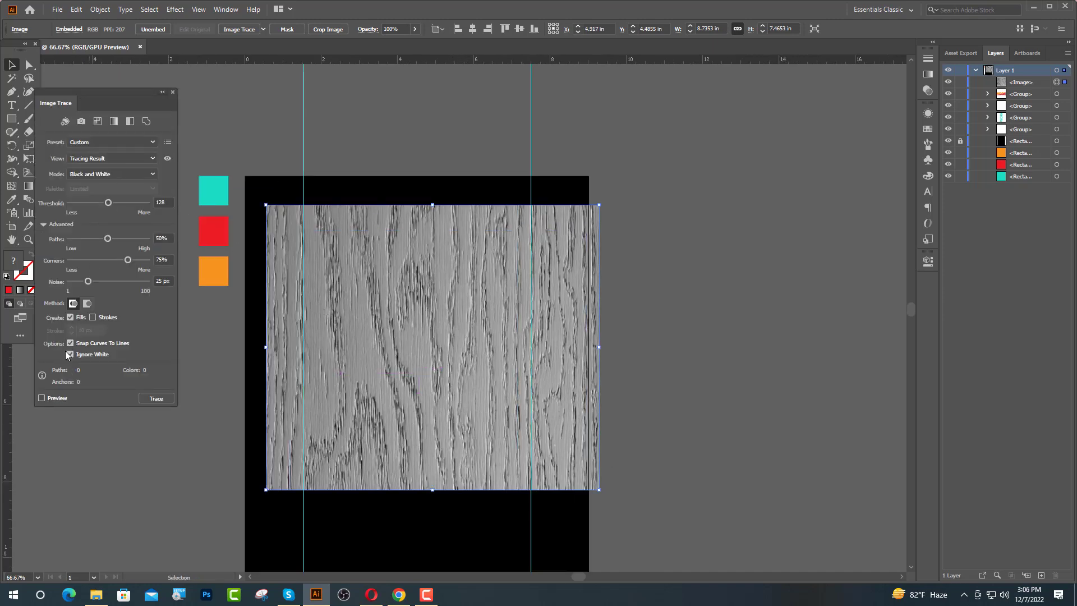
pyautogui.click(42, 396)
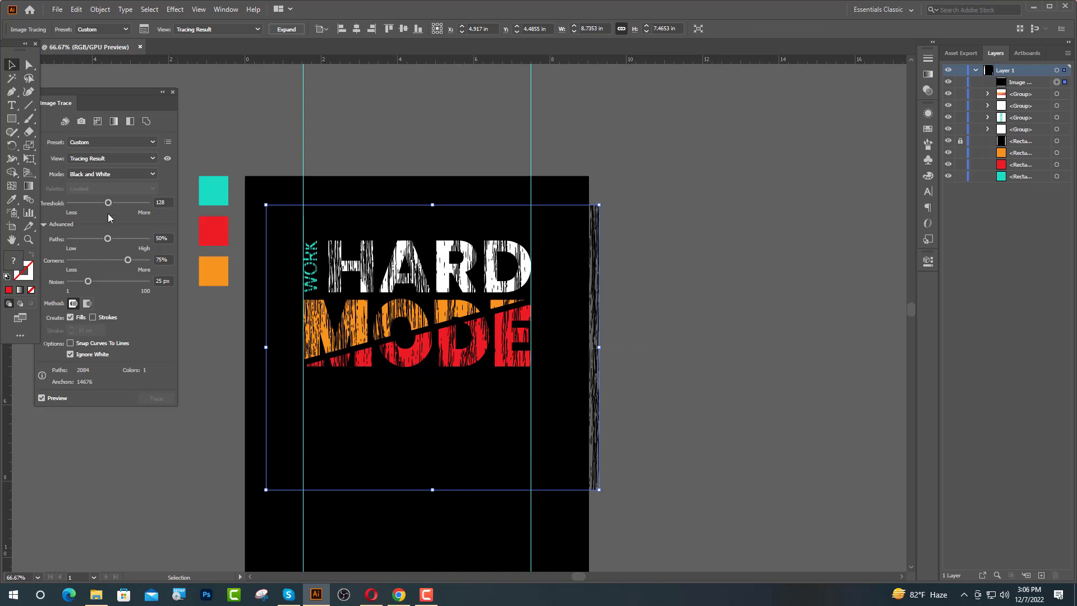
pyautogui.moveTo(110, 208); pyautogui.dragTo(108, 207)
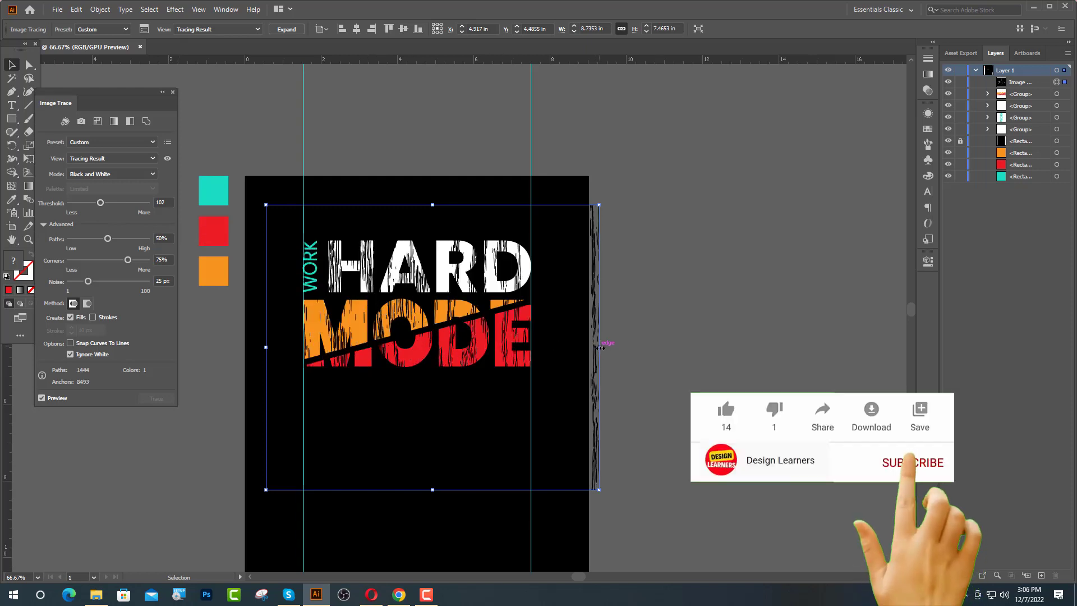
# Step: Scale the traced wood texture down to about 6.07 by 5.19 in and position it so it covers the whole word MODE
pyautogui.moveTo(601, 346); pyautogui.dragTo(554, 348)
pyautogui.moveTo(451, 310); pyautogui.dragTo(443, 335)
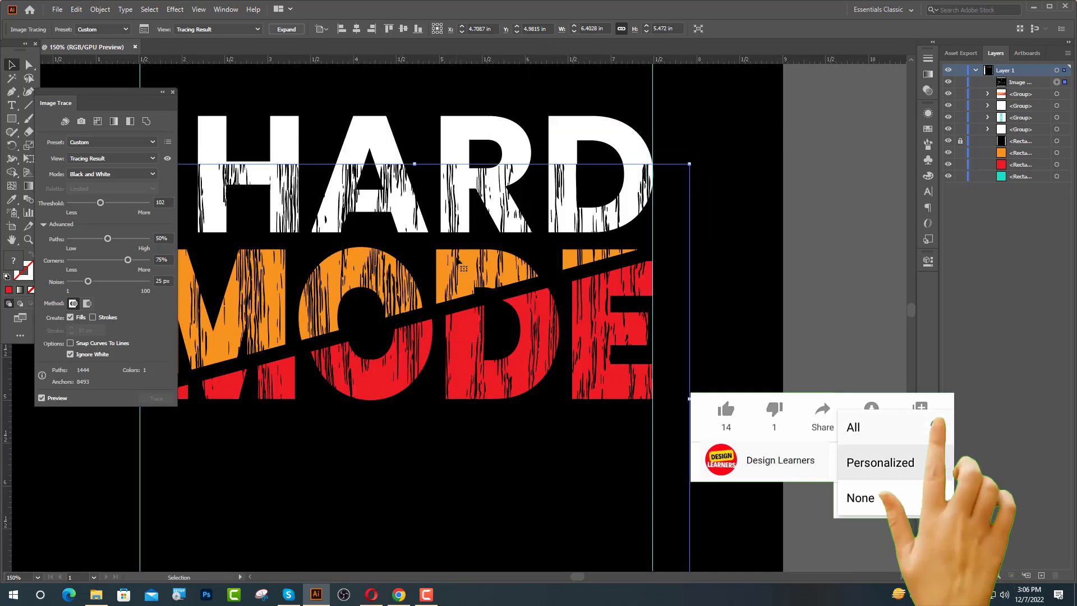
pyautogui.moveTo(475, 276); pyautogui.dragTo(475, 290)
pyautogui.scroll(-2, 481, 291)
pyautogui.scroll(-1, 486, 292)
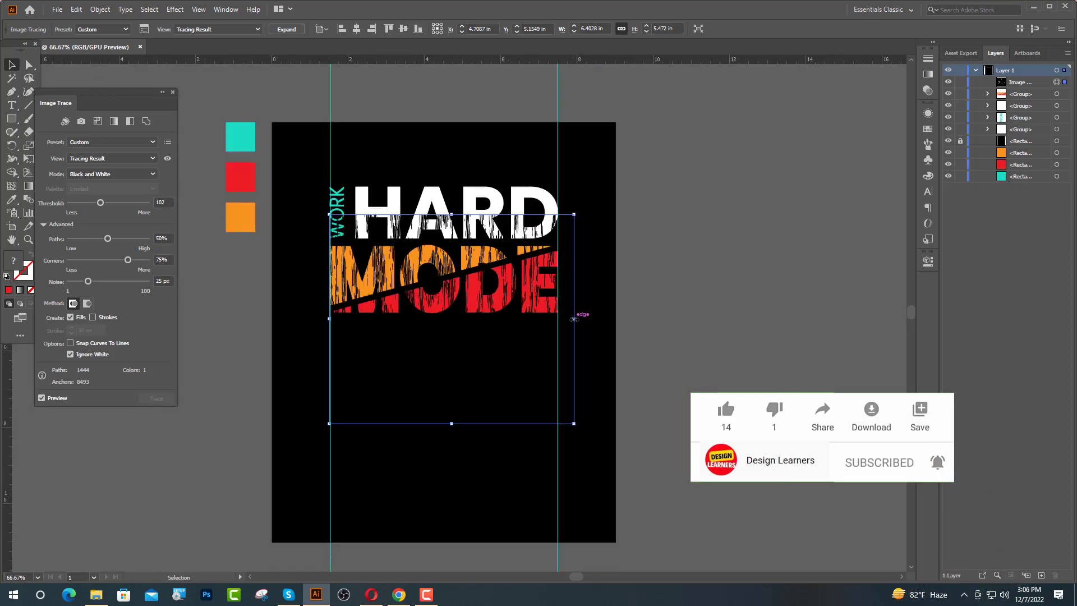
pyautogui.moveTo(574, 318); pyautogui.dragTo(558, 320)
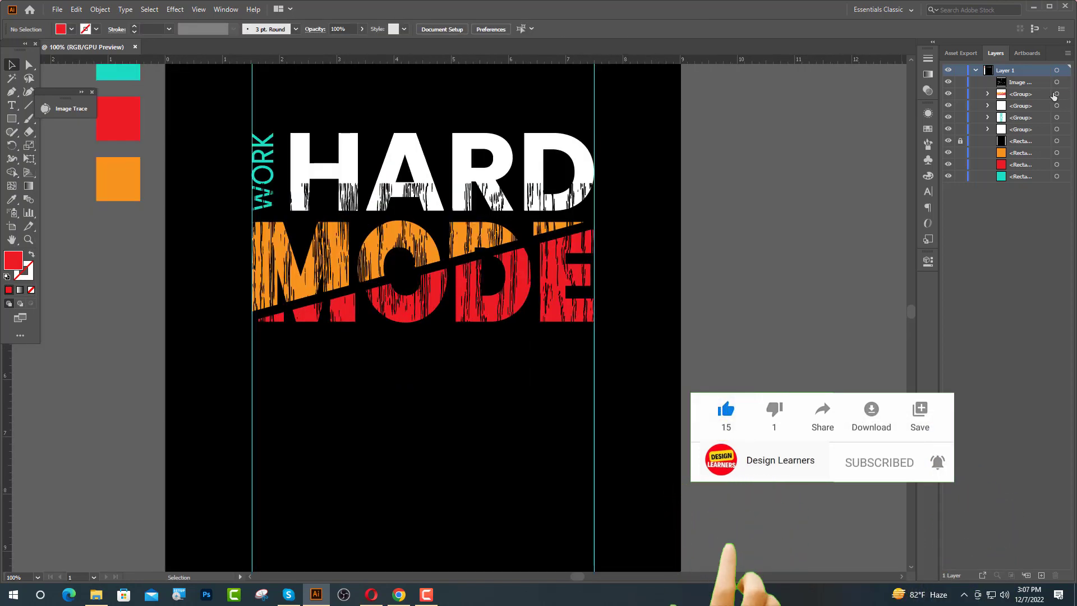
# Step: Duplicate the MODE group in place and move the copy above the traced texture in the layer order
pyautogui.click(337, 258)
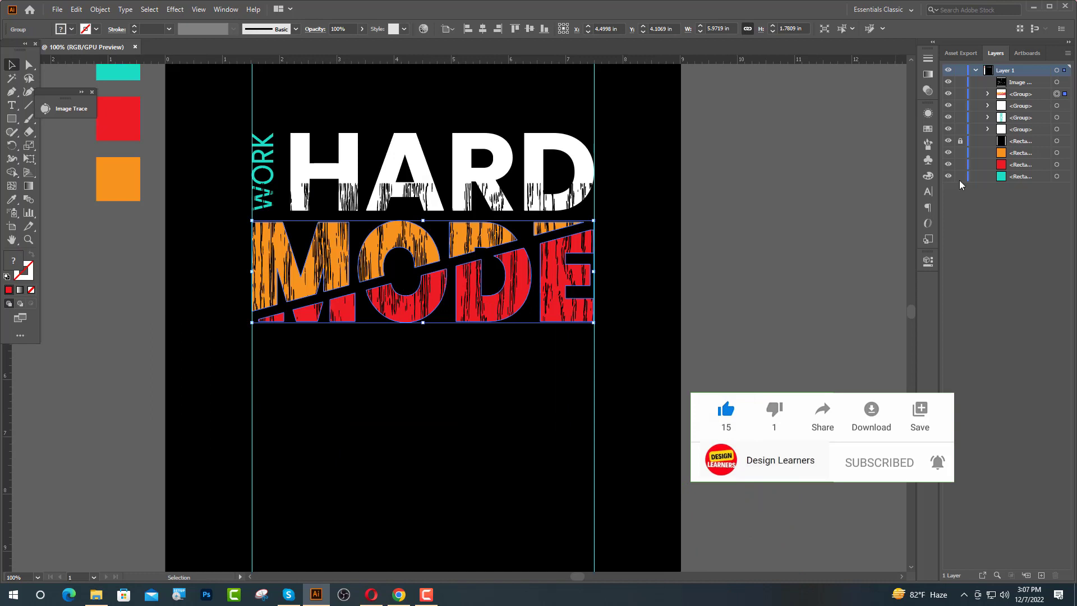
pyautogui.hotkey('ctrl', 'c')
pyautogui.hotkey('ctrl', 'f')
pyautogui.moveTo(1019, 96); pyautogui.dragTo(1022, 78)
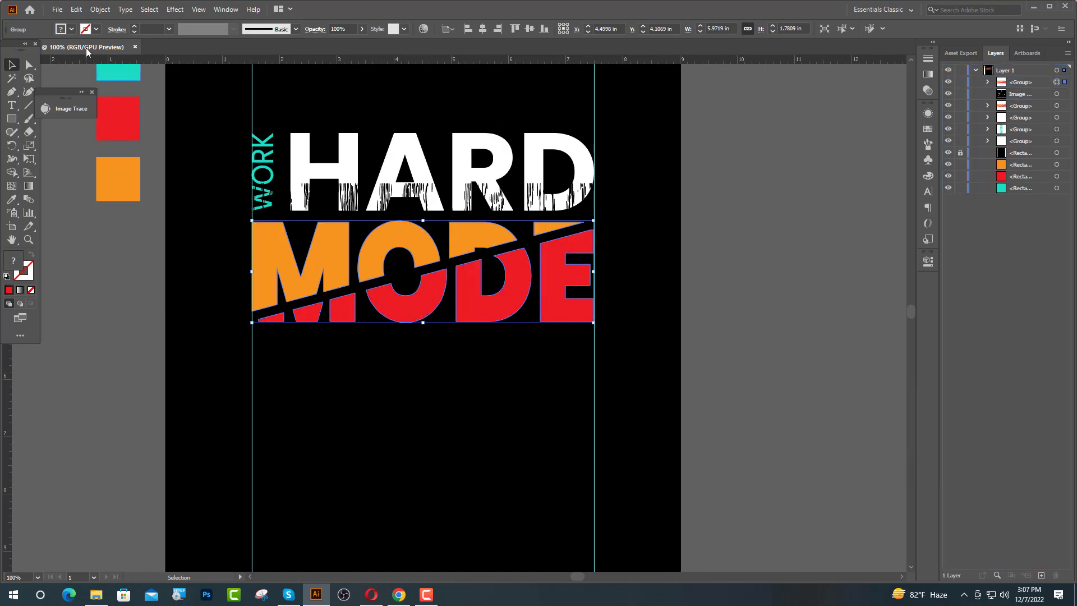
# Step: Turn the MODE copy into a compound path and use it as a clipping mask for the traced wood texture
pyautogui.click(100, 10)
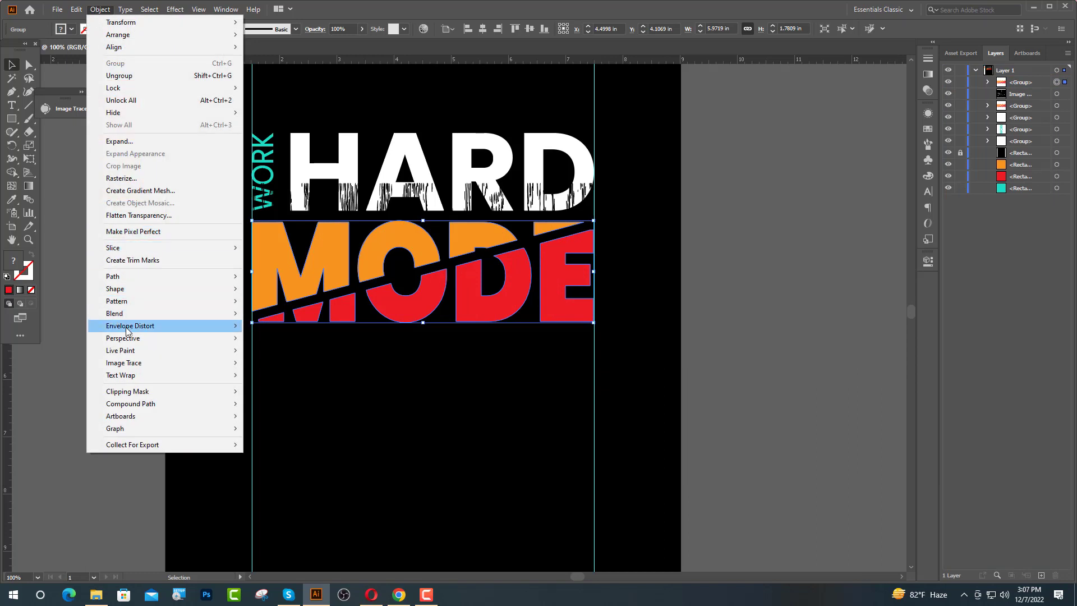
pyautogui.moveTo(141, 408)
pyautogui.click(276, 406)
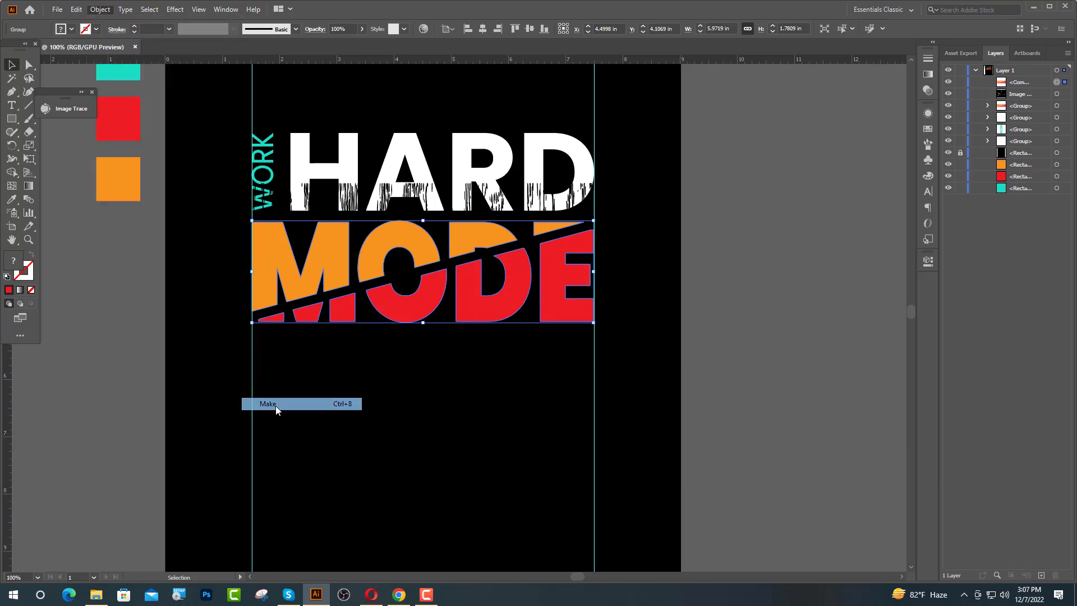
pyautogui.keyDown('shift'); pyautogui.click(1057, 93); pyautogui.keyUp('shift')
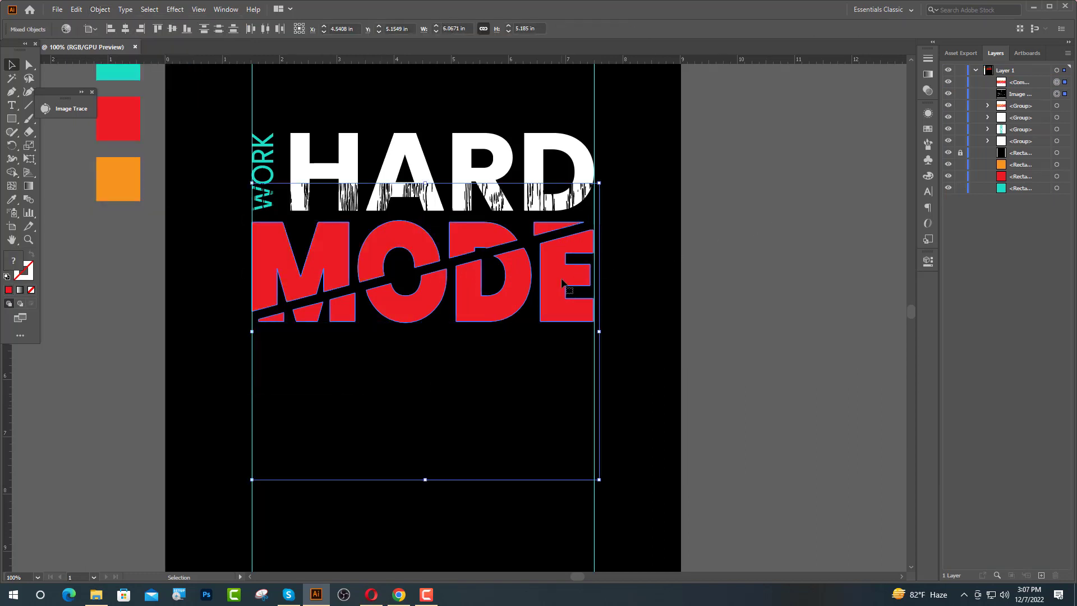
pyautogui.rightClick(561, 279)
pyautogui.click(611, 376)
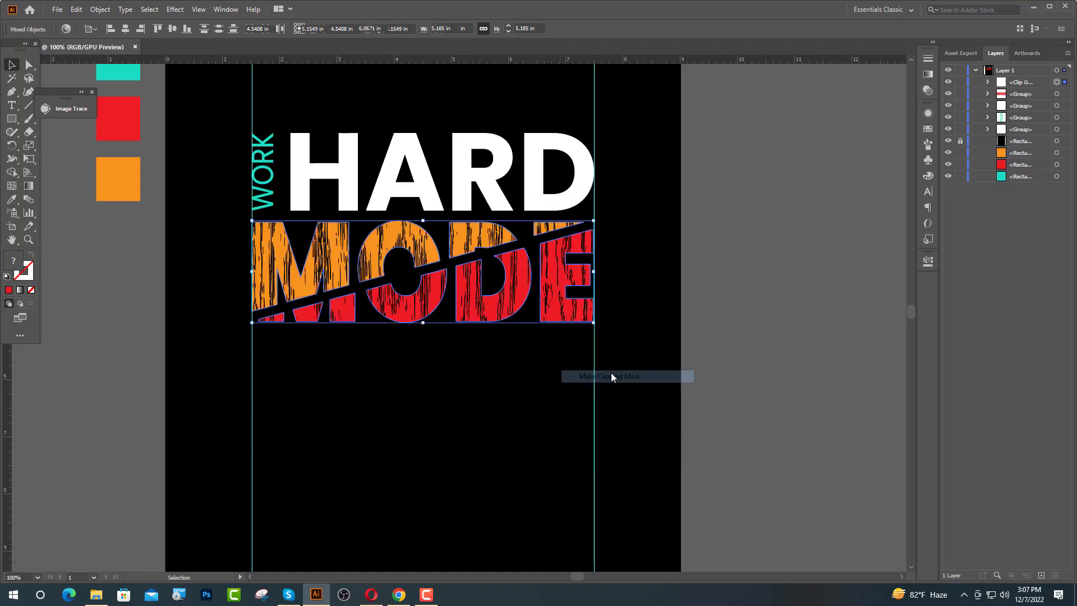
pyautogui.click(740, 298)
# Step: Add the text LOADING in the Fake Serif font below MODE, starting at the guide under the letter M
pyautogui.click(12, 105)
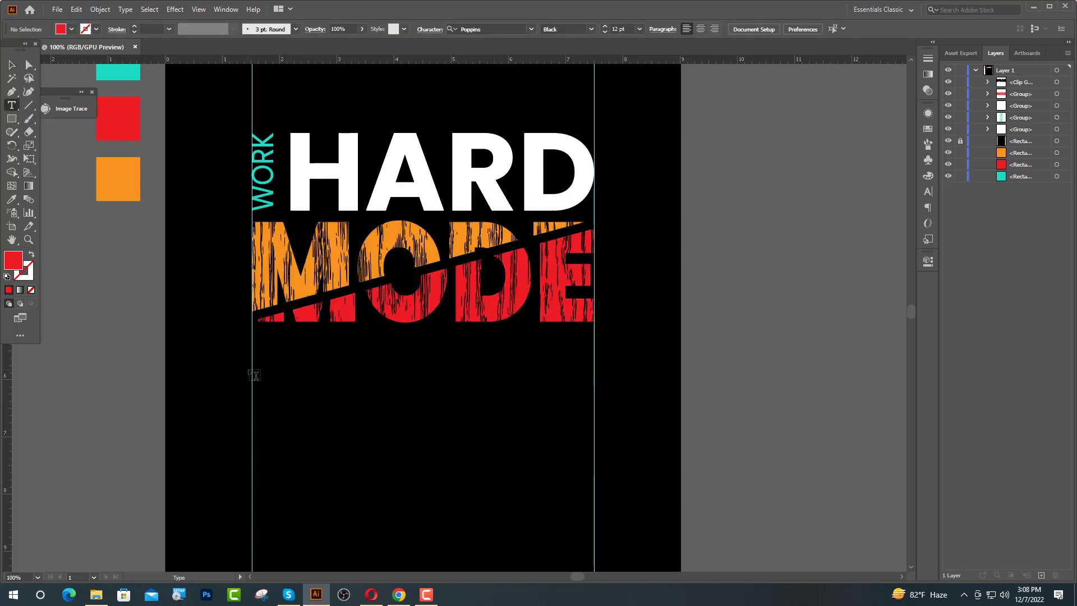
pyautogui.click(259, 375)
pyautogui.click(408, 29)
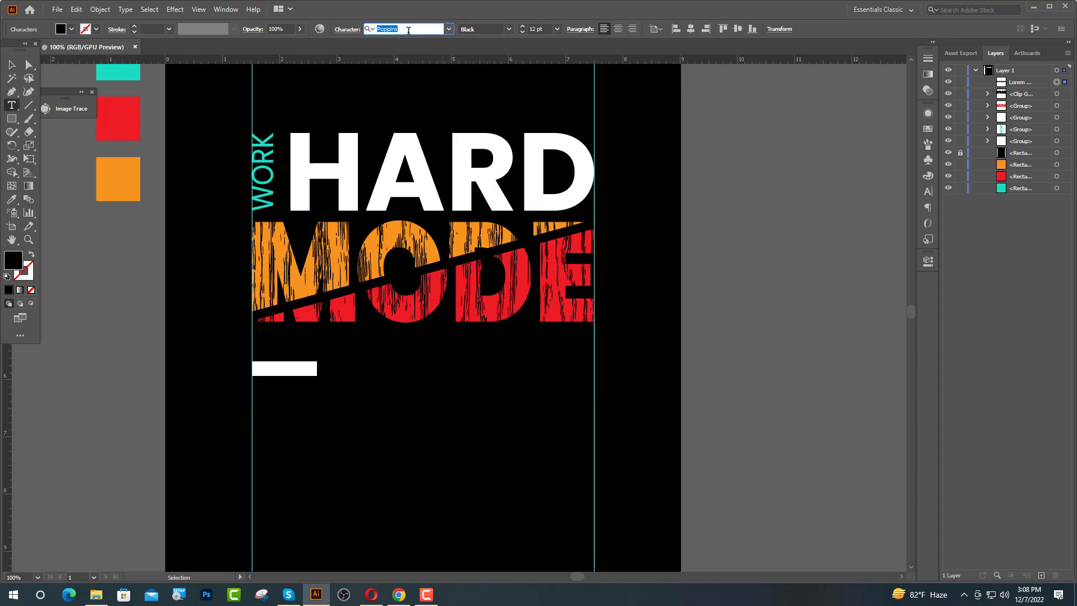
pyautogui.write('Fake')
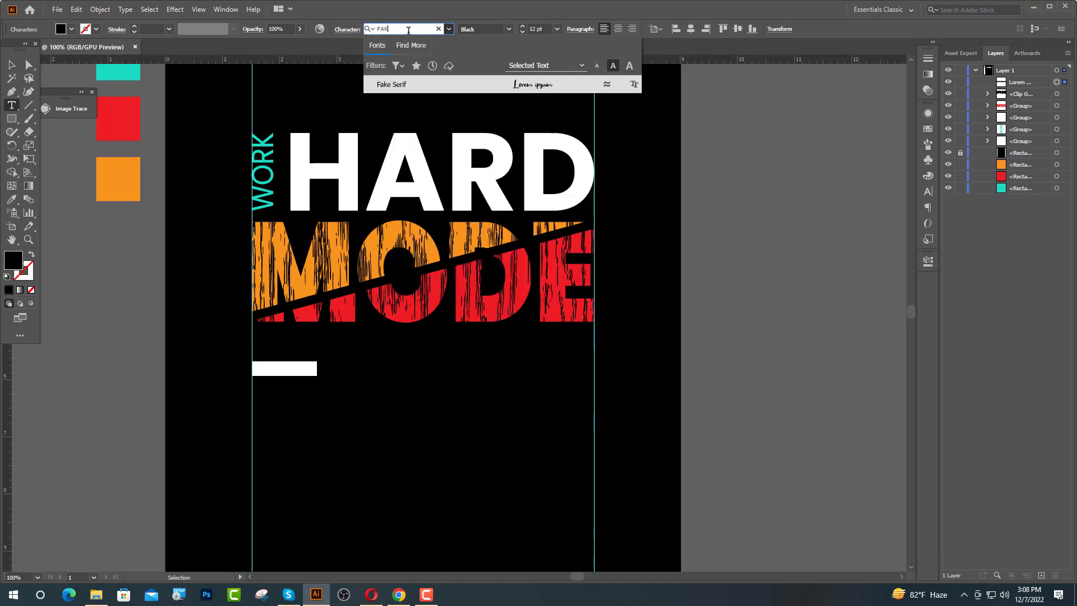
pyautogui.click(451, 85)
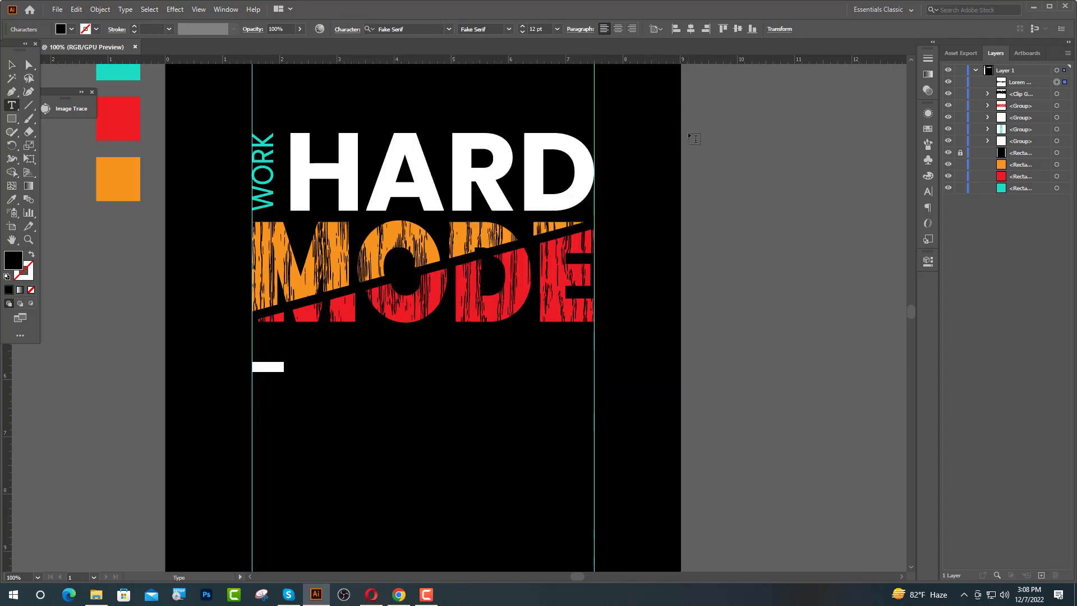
pyautogui.write('L')
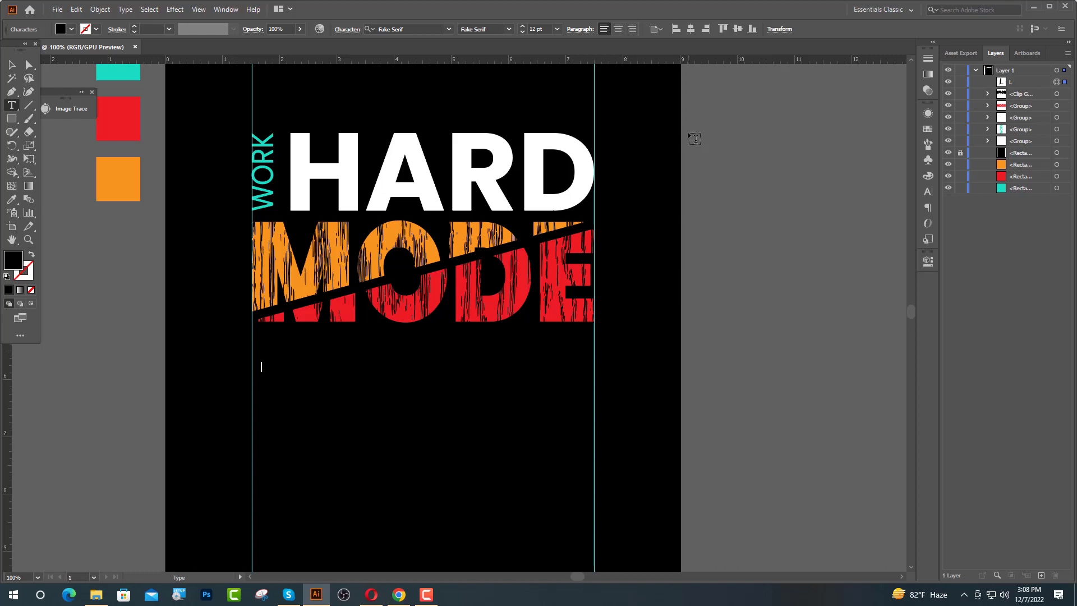
pyautogui.write('OADING')
pyautogui.press('Escape')
# Step: Enlarge the LOADING text to about 71.8 pt and give it the white colour sampled from HARD
pyautogui.moveTo(288, 370); pyautogui.dragTo(457, 389)
pyautogui.press('i')
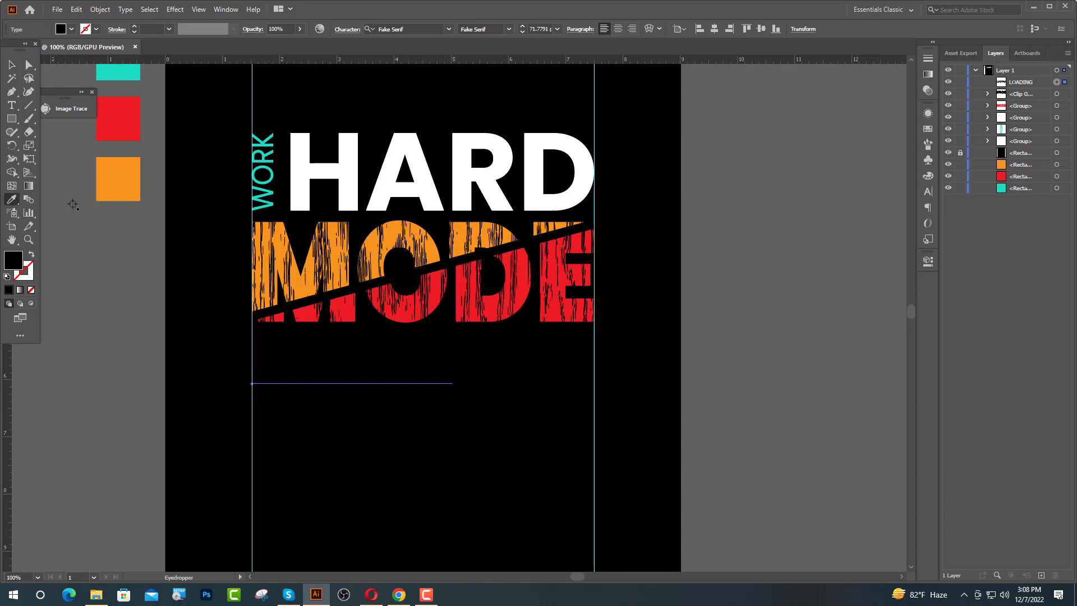
pyautogui.click(319, 188)
pyautogui.press('v')
pyautogui.click(491, 337)
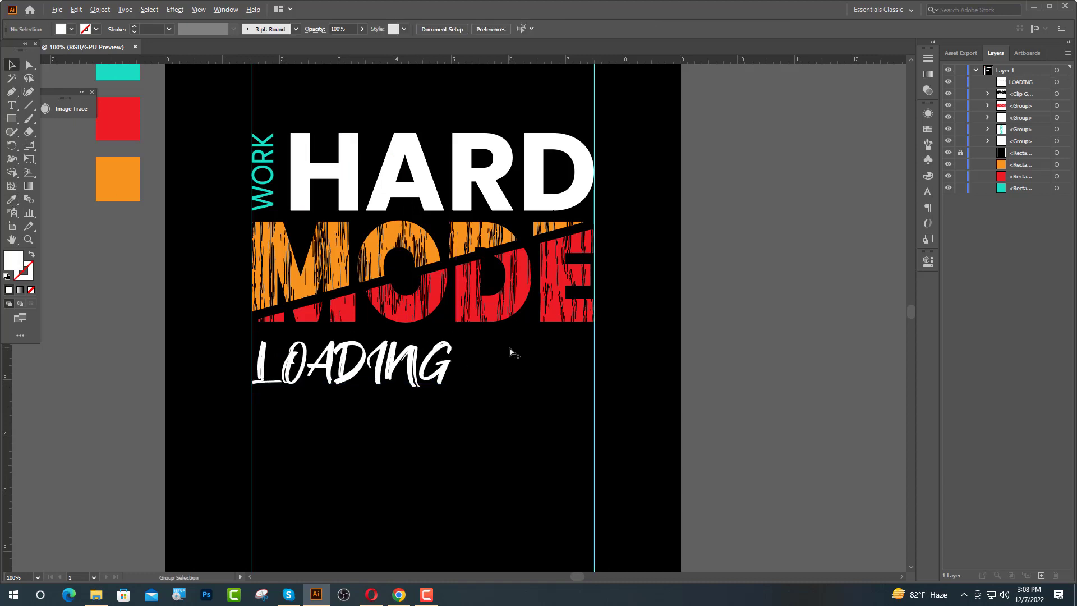
# Step: Append a gap and a row of nine dots after the word LOADING
pyautogui.scroll(1, 510, 352)
pyautogui.scroll(1, 504, 361)
pyautogui.press('t')
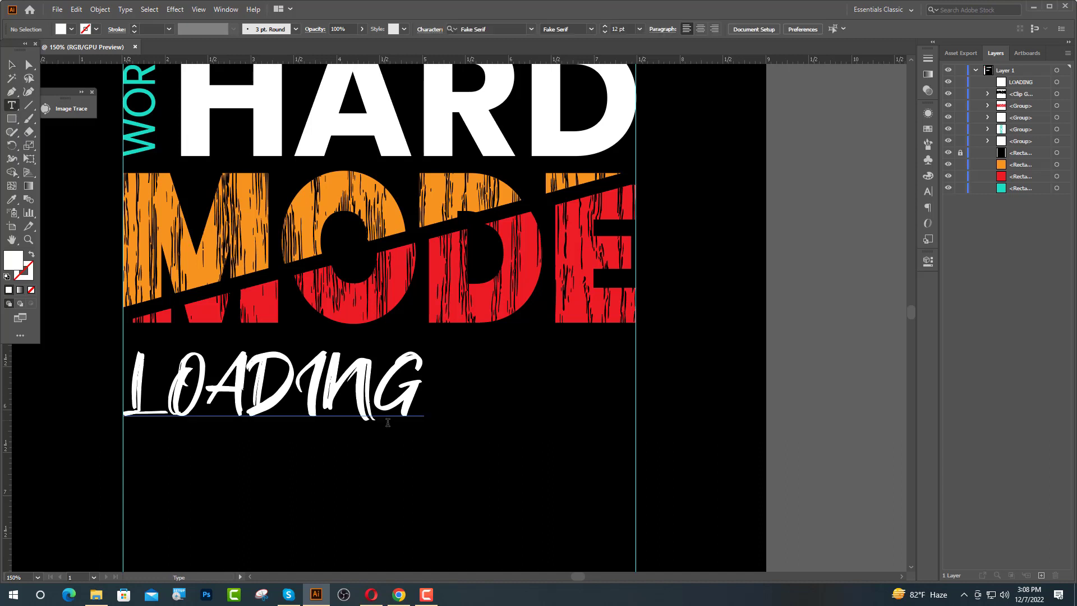
pyautogui.click(422, 419)
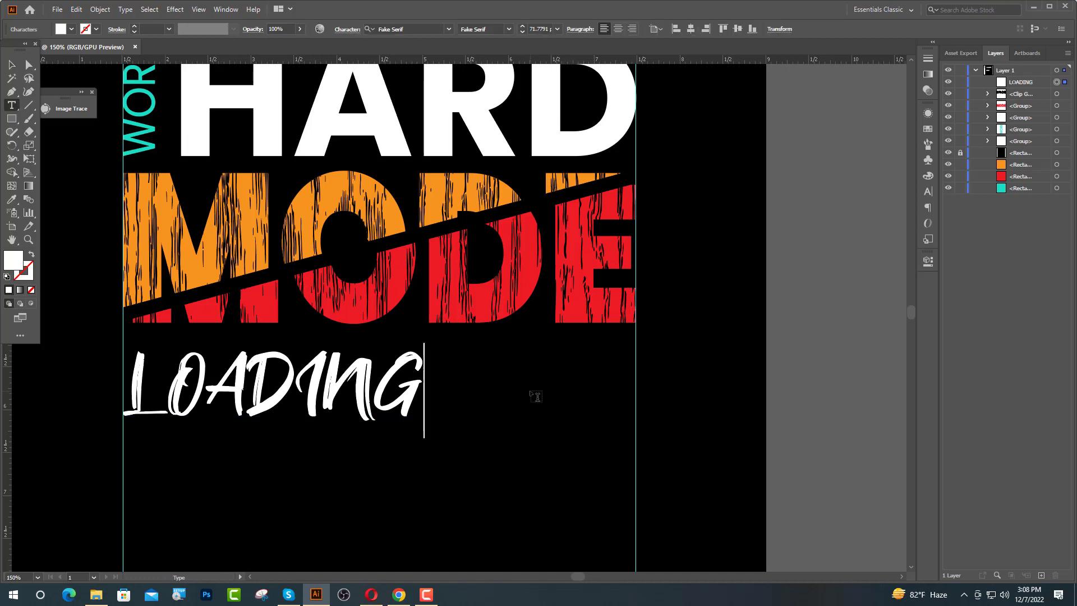
pyautogui.write('.........')
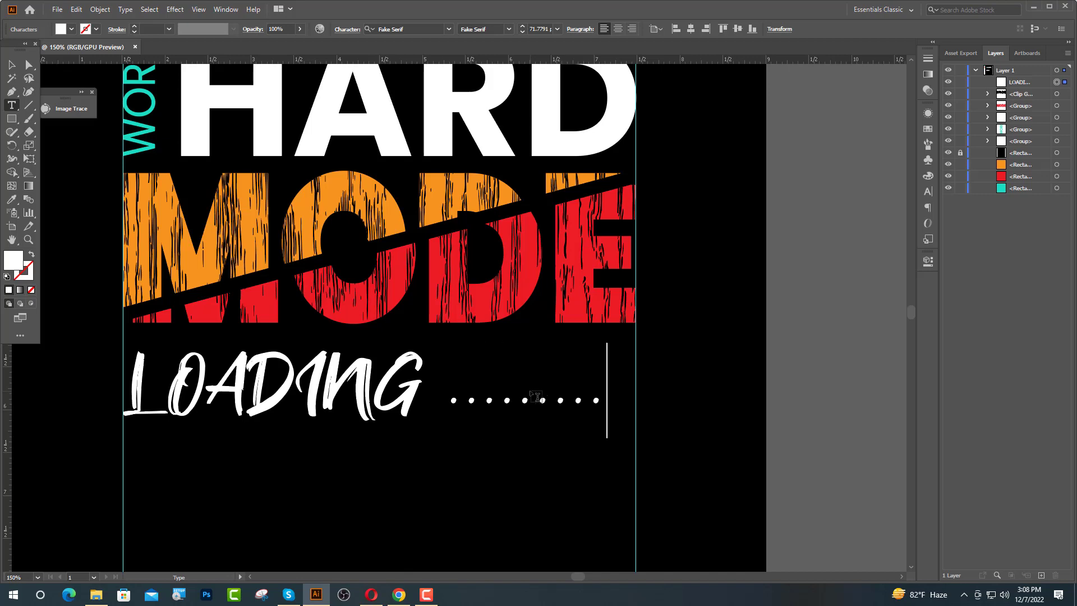
pyautogui.press('Escape')
# Step: Convert the LOADING text to outlines and stretch it to span the full width between the two guides
pyautogui.rightClick(410, 169)
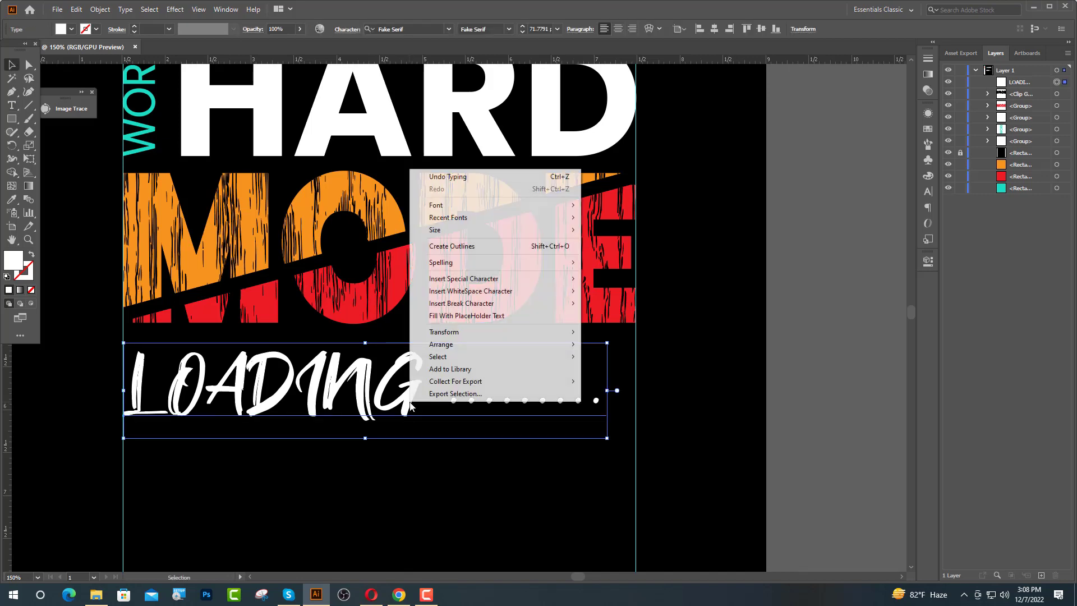
pyautogui.click(457, 247)
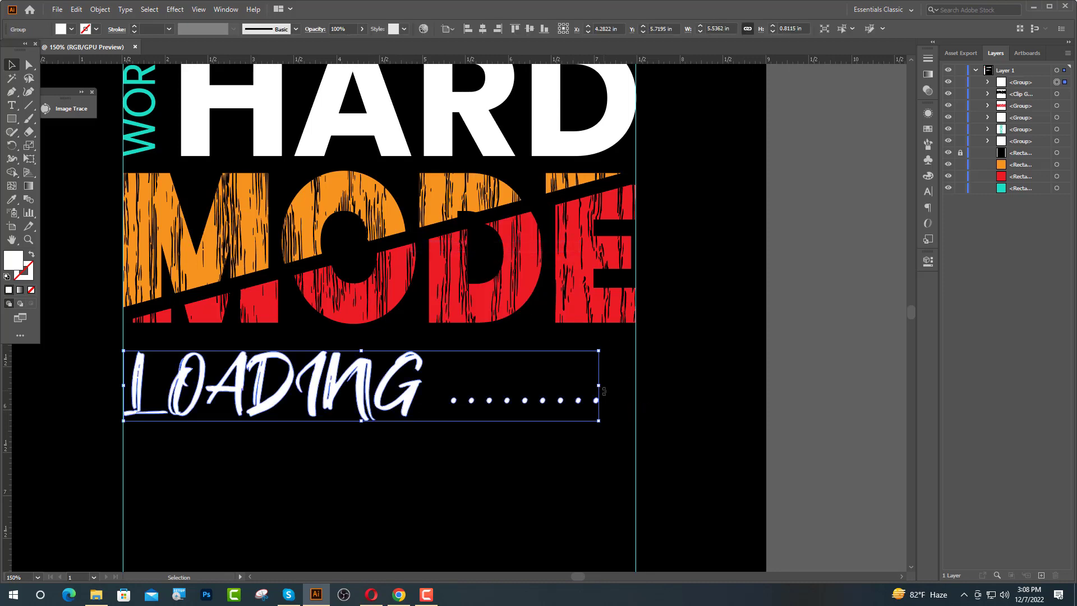
pyautogui.moveTo(599, 387); pyautogui.dragTo(657, 389)
pyautogui.click(732, 393)
# Step: Draw a white bar about 5.97 by 0.39 in between the two guides below LOADING
pyautogui.scroll(-3, 348, 493)
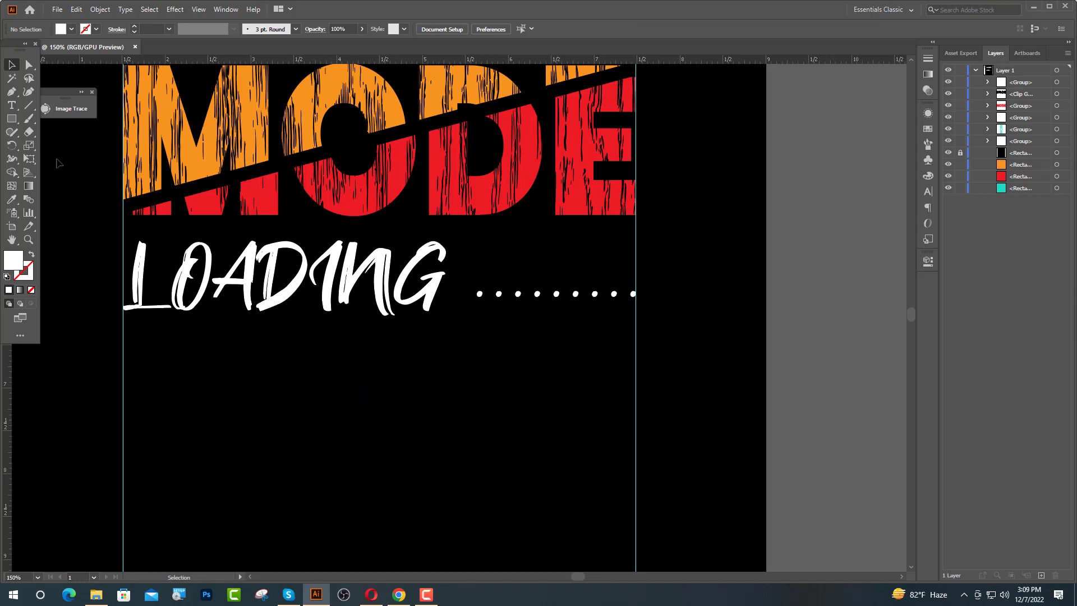
pyautogui.scroll(-1, 247, 395)
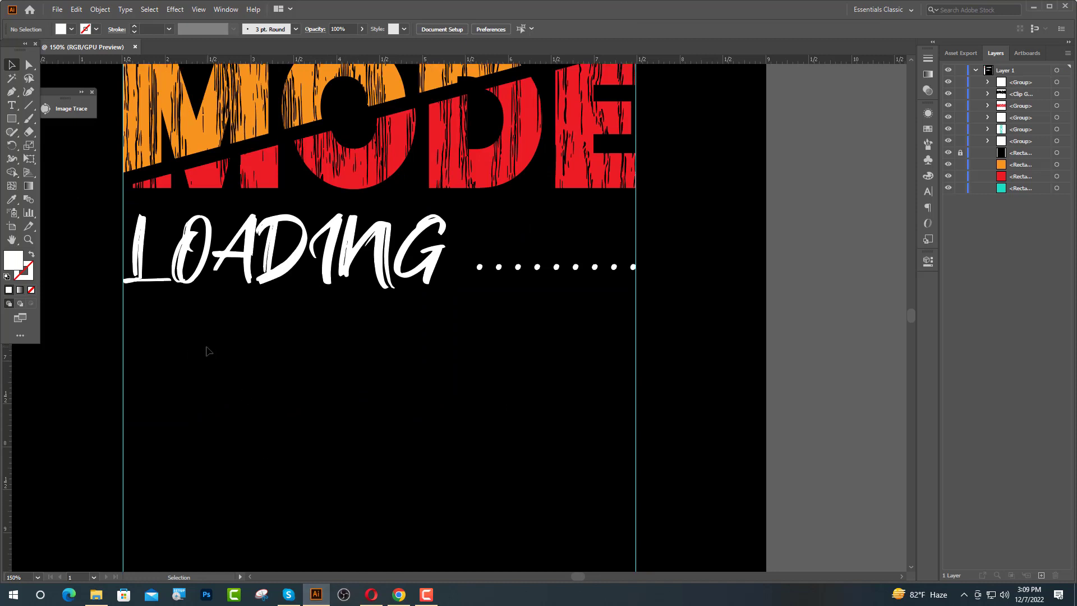
pyautogui.click(11, 118)
pyautogui.moveTo(123, 338); pyautogui.dragTo(636, 370)
pyautogui.press('v')
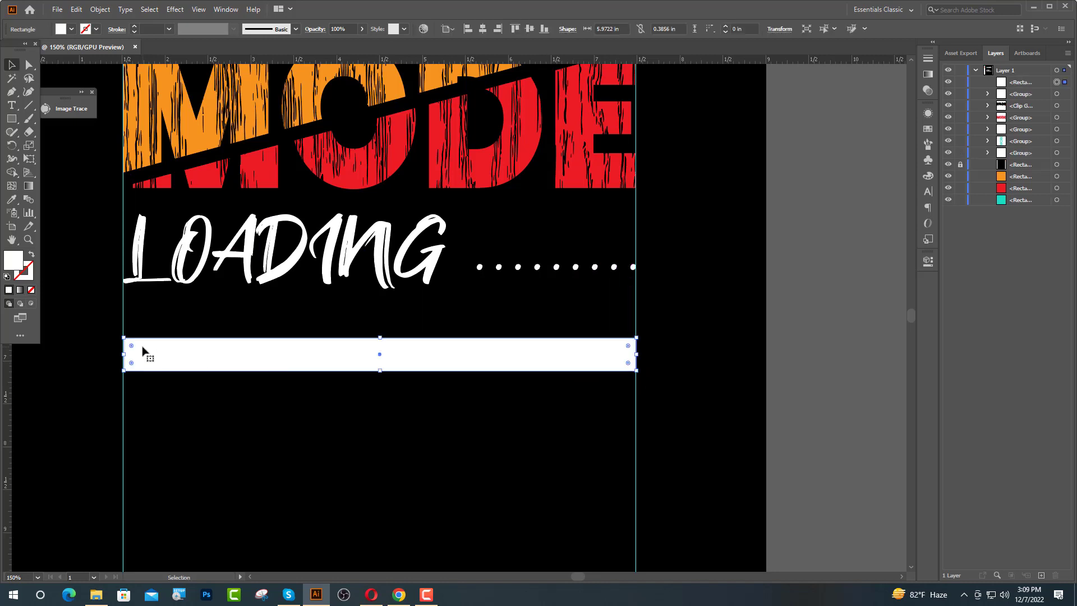
# Step: Round the bar's corners to about 0.09 in and swap its white fill to a white outline with no fill
pyautogui.moveTo(132, 346); pyautogui.dragTo(135, 349)
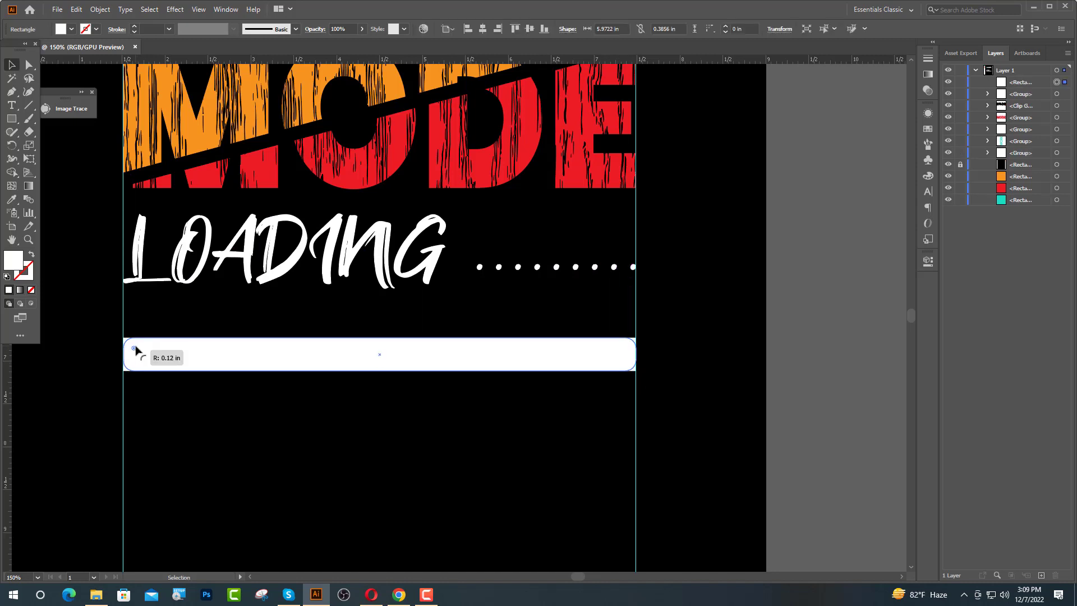
pyautogui.click(207, 377)
pyautogui.click(202, 364)
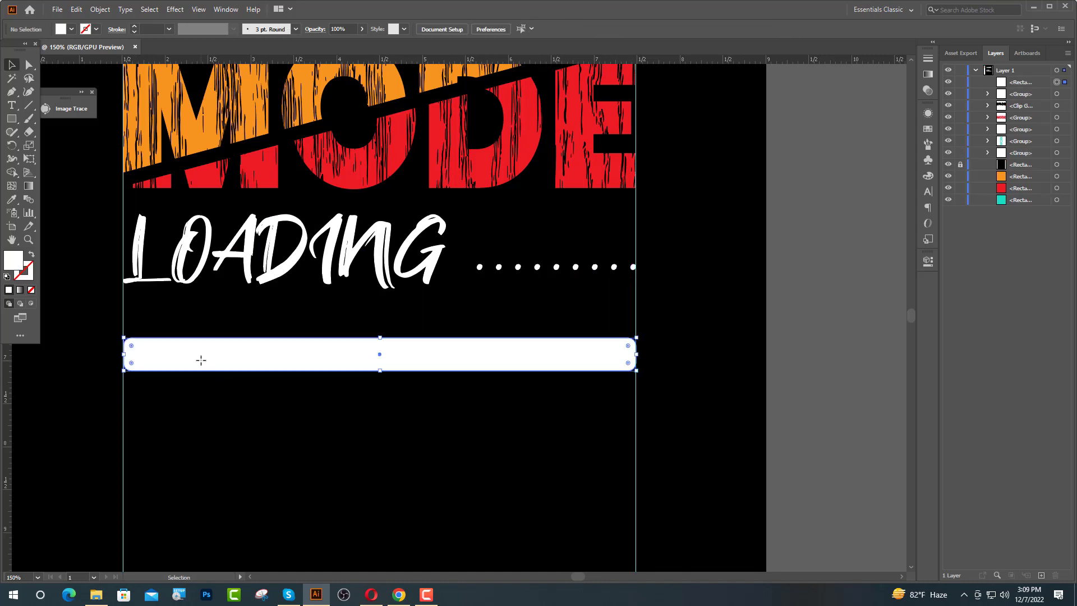
pyautogui.click(30, 255)
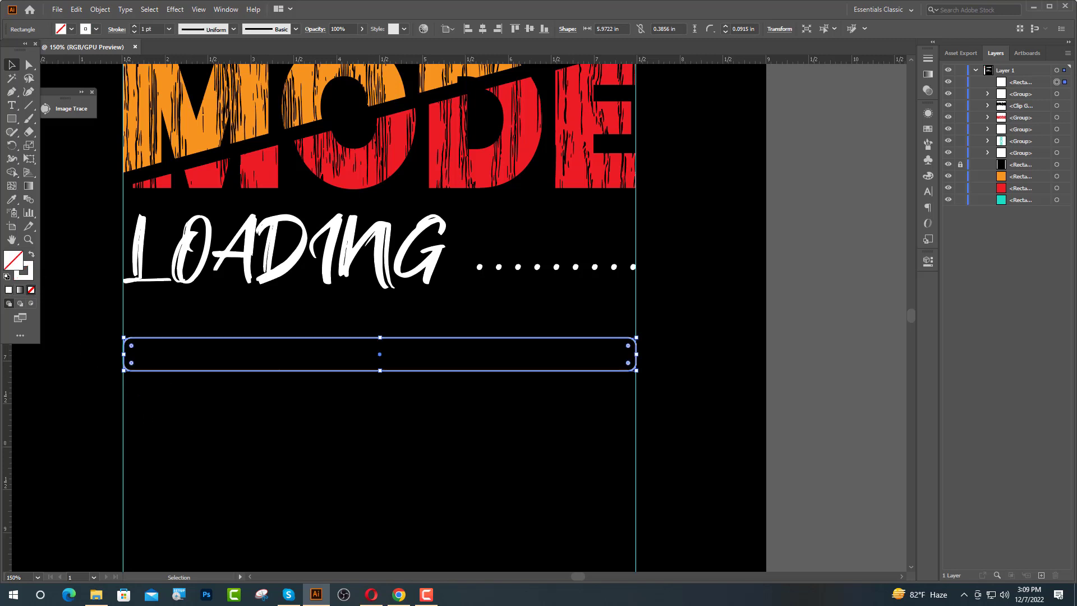
# Step: Add an inner copy of the rounded bar outline with an Offset Path of -0.03 in and mitered joins
pyautogui.click(99, 9)
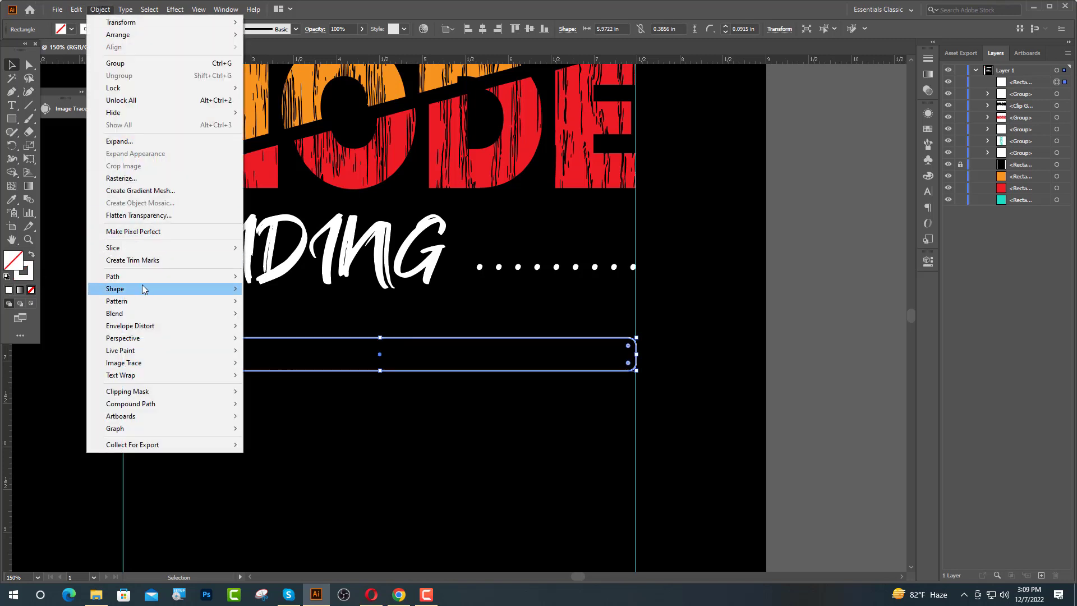
pyautogui.moveTo(134, 277)
pyautogui.click(306, 317)
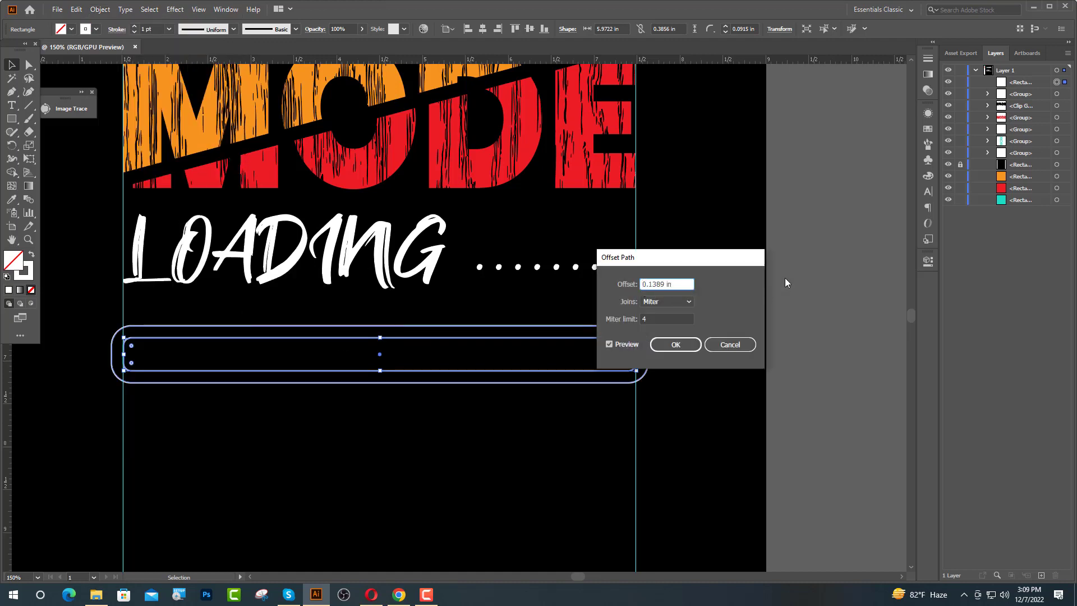
pyautogui.write('-')
pyautogui.click(610, 343)
pyautogui.click(610, 343)
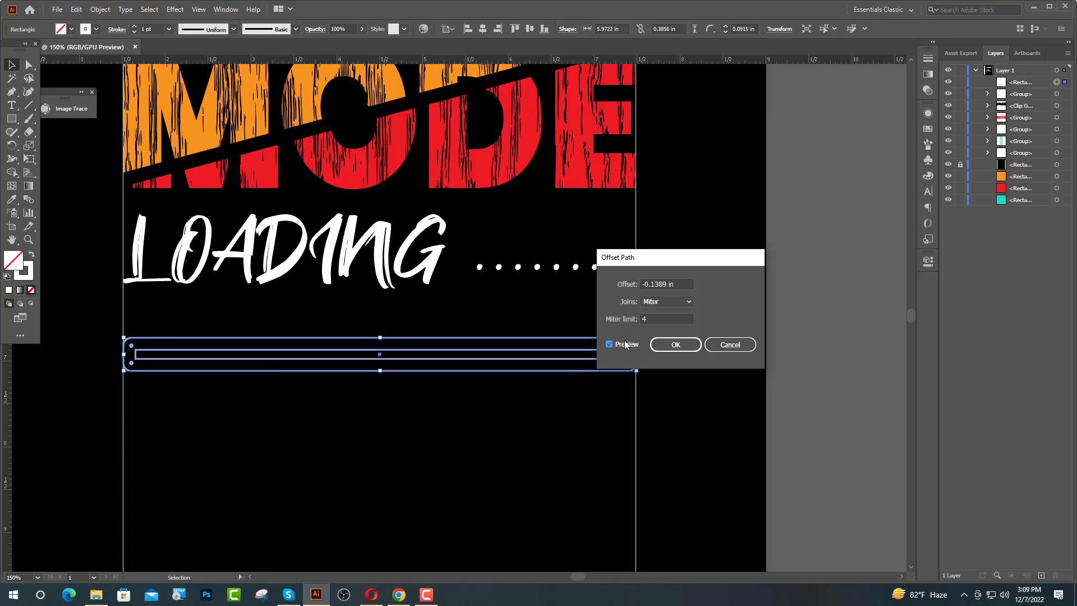
pyautogui.click(666, 284)
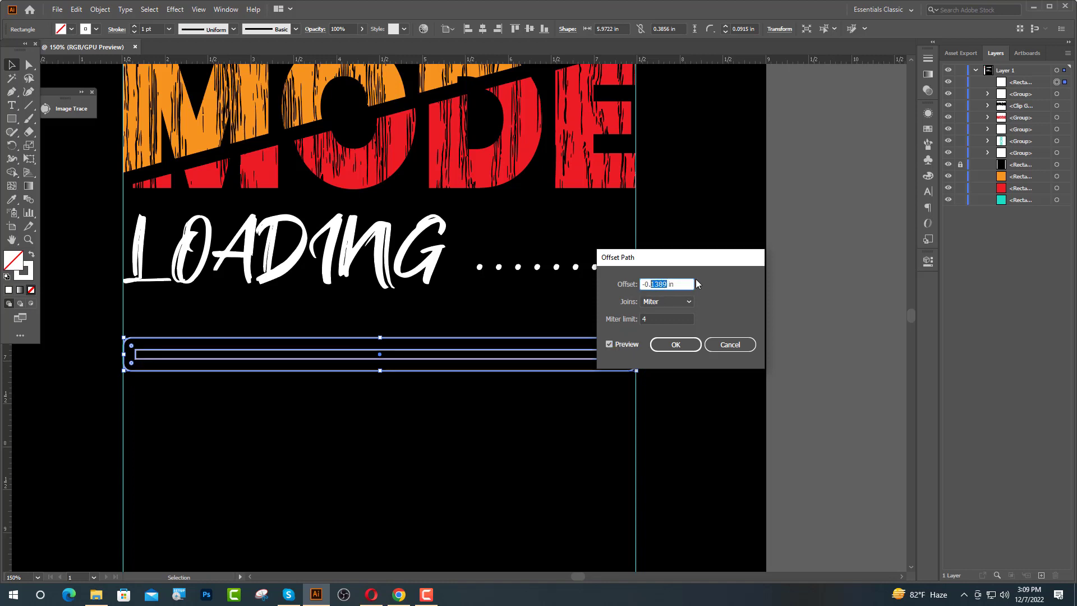
pyautogui.write('03')
pyautogui.click(609, 344)
pyautogui.click(609, 344)
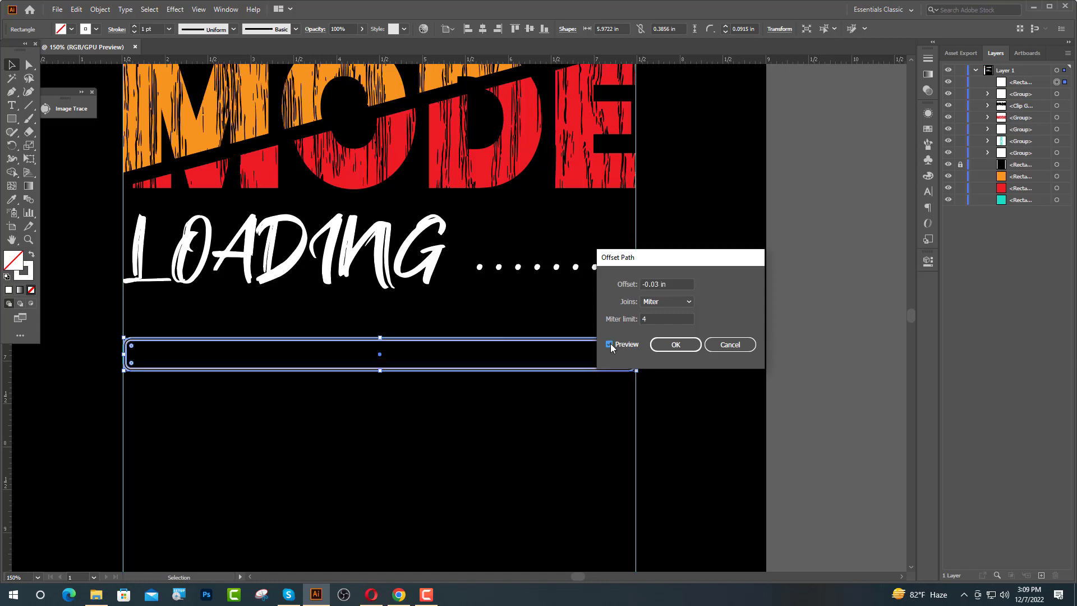
pyautogui.click(675, 344)
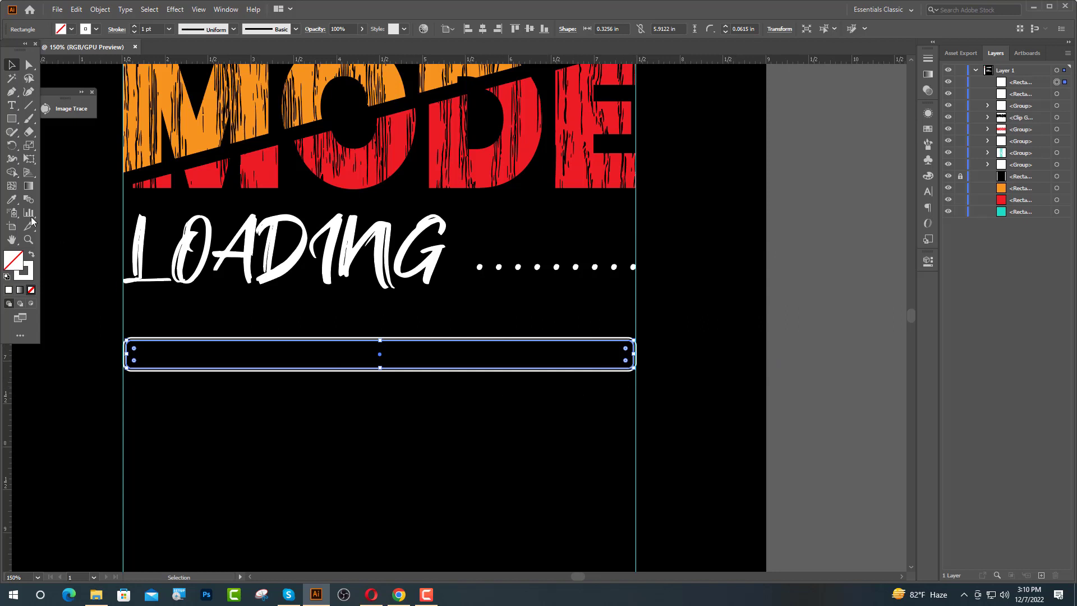
# Step: Fill the inner rounded bar with the orange sampled from the palette square beside the artboard
pyautogui.click(12, 199)
pyautogui.scroll(-1, 598, 298)
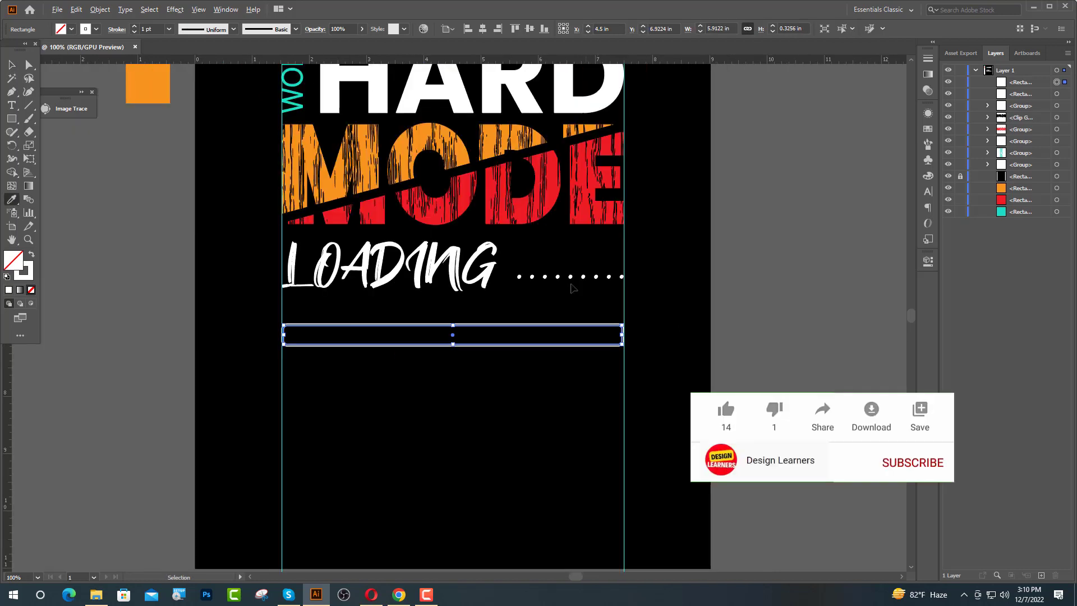
pyautogui.click(148, 85)
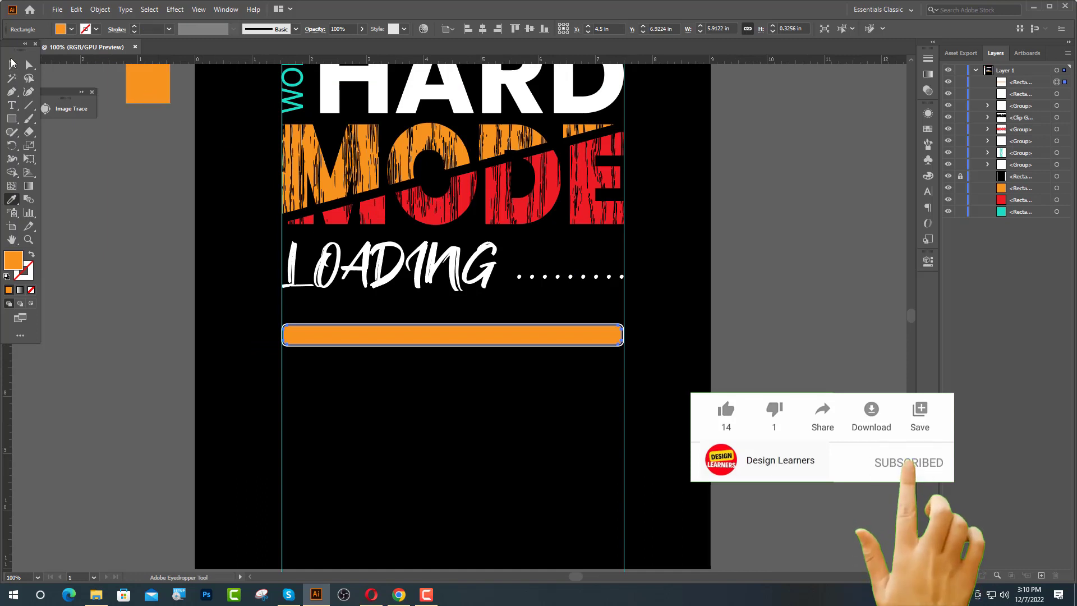
pyautogui.click(12, 65)
pyautogui.click(129, 255)
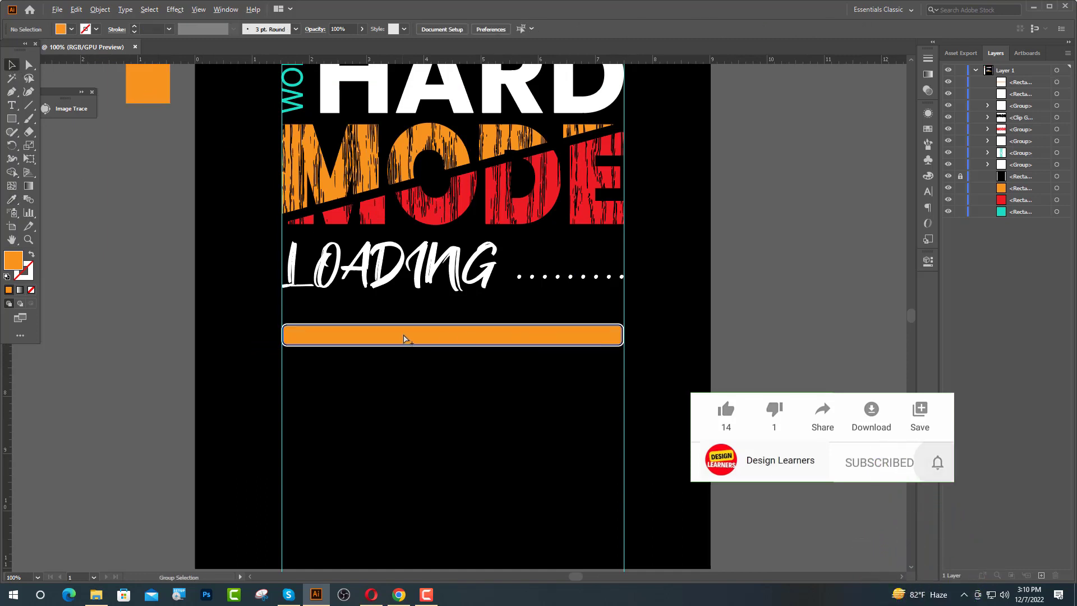
# Step: Square off the two rounded corners at the right end of the orange bar
pyautogui.scroll(2, 401, 336)
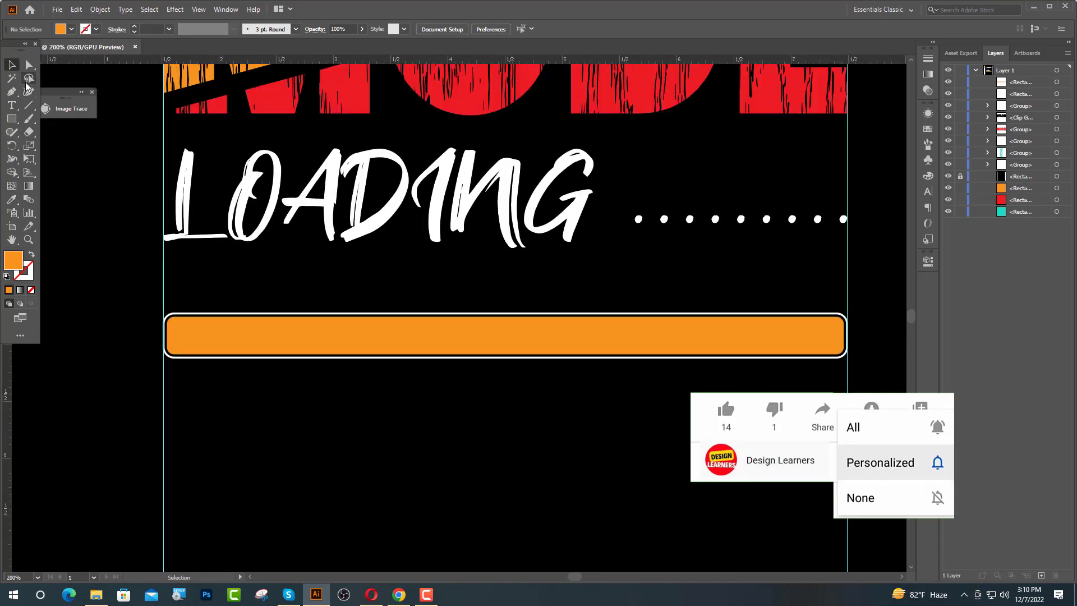
pyautogui.click(29, 65)
pyautogui.scroll(1, 857, 332)
pyautogui.scroll(3, 856, 332)
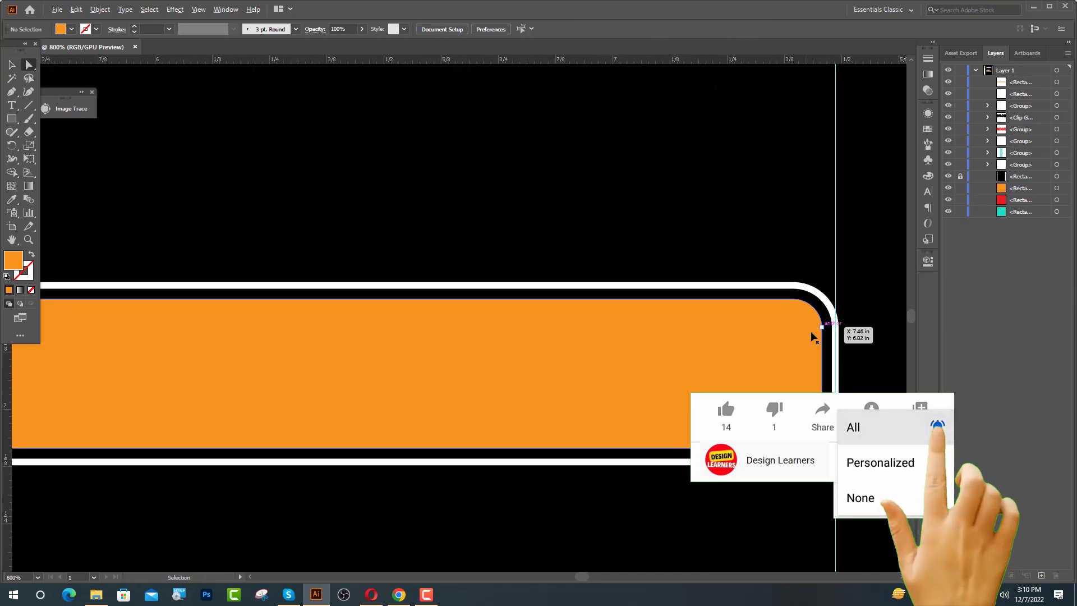
pyautogui.click(776, 354)
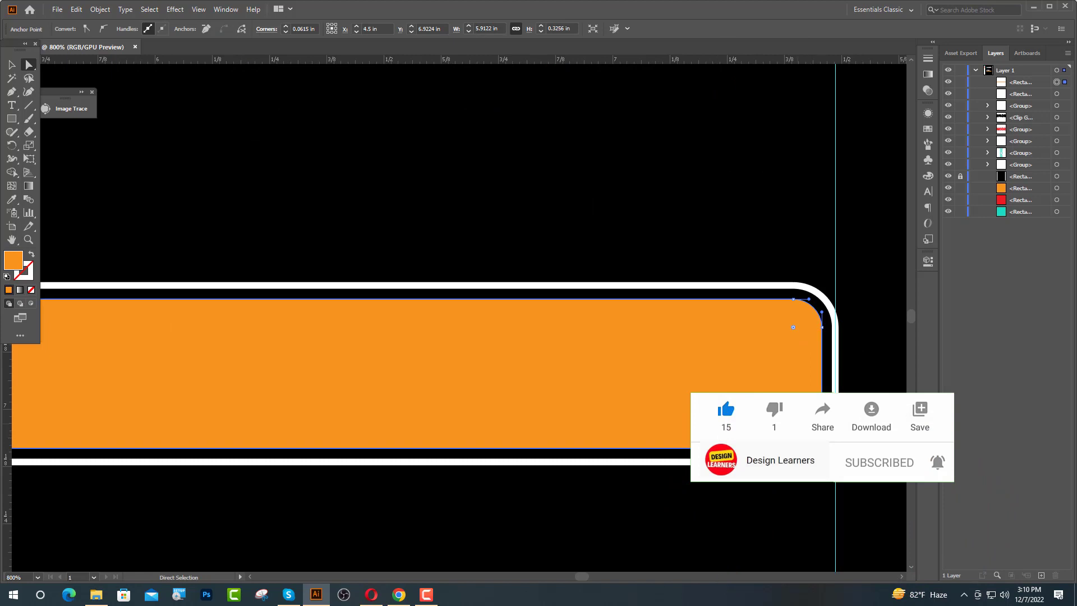
pyautogui.moveTo(793, 327); pyautogui.dragTo(820, 300)
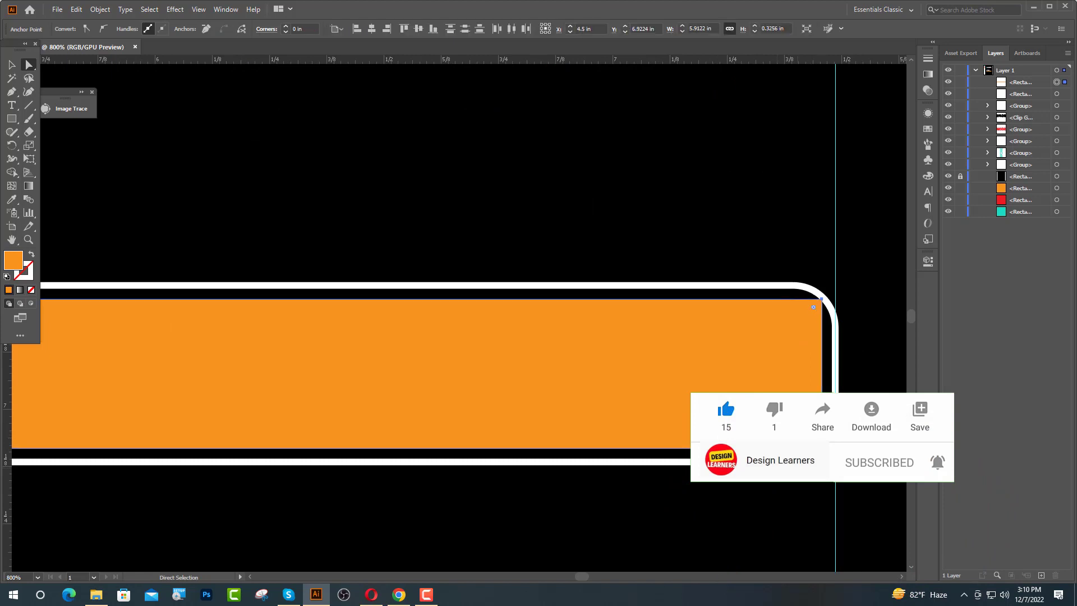
pyautogui.click(13, 67)
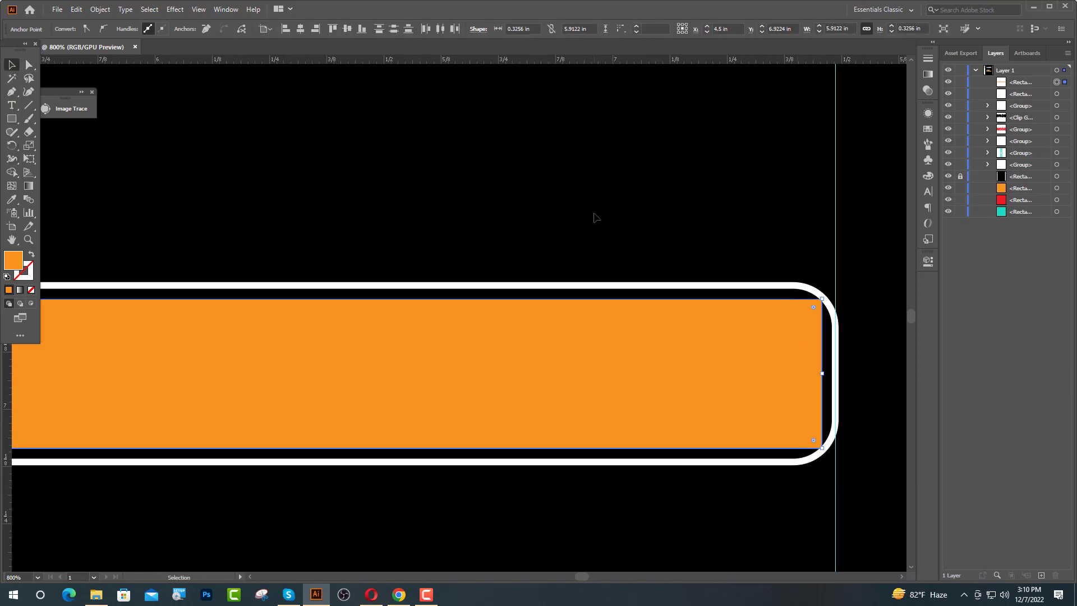
pyautogui.click(595, 217)
# Step: Shorten the orange bar from its right end so it fills about 70 percent of the white outline
pyautogui.click(824, 376)
pyautogui.moveTo(822, 376); pyautogui.dragTo(195, 419)
pyautogui.click(473, 270)
pyautogui.scroll(-4, 714, 329)
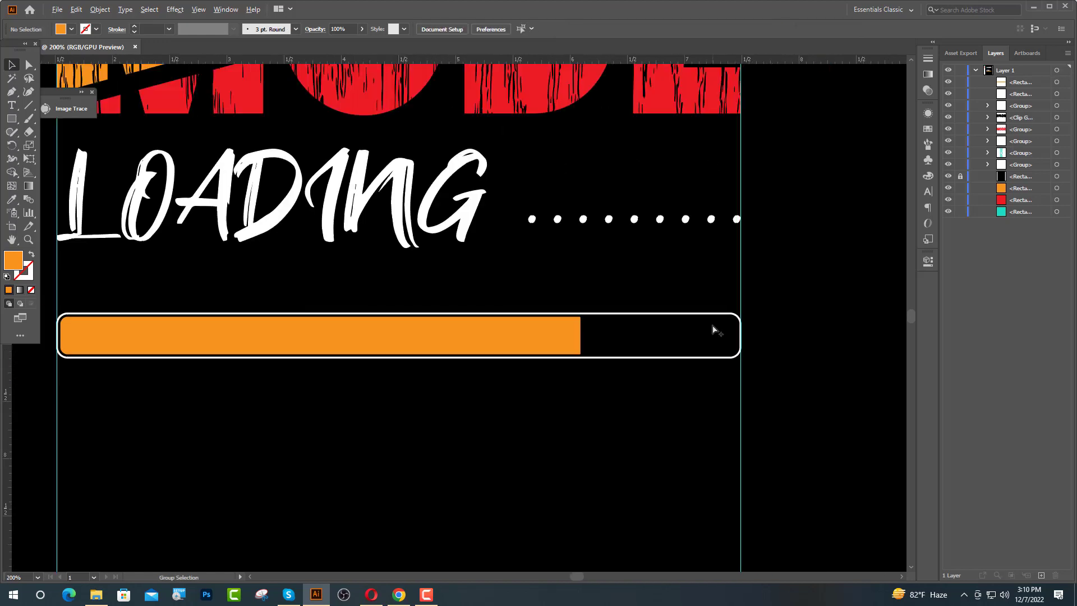
pyautogui.click(418, 347)
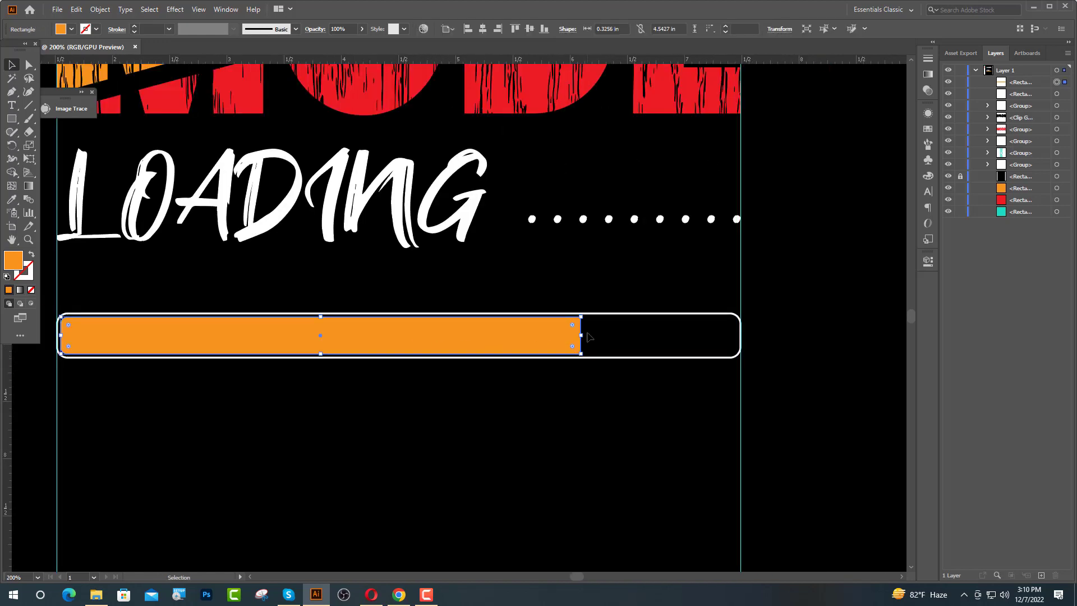
pyautogui.moveTo(582, 334); pyautogui.dragTo(533, 334)
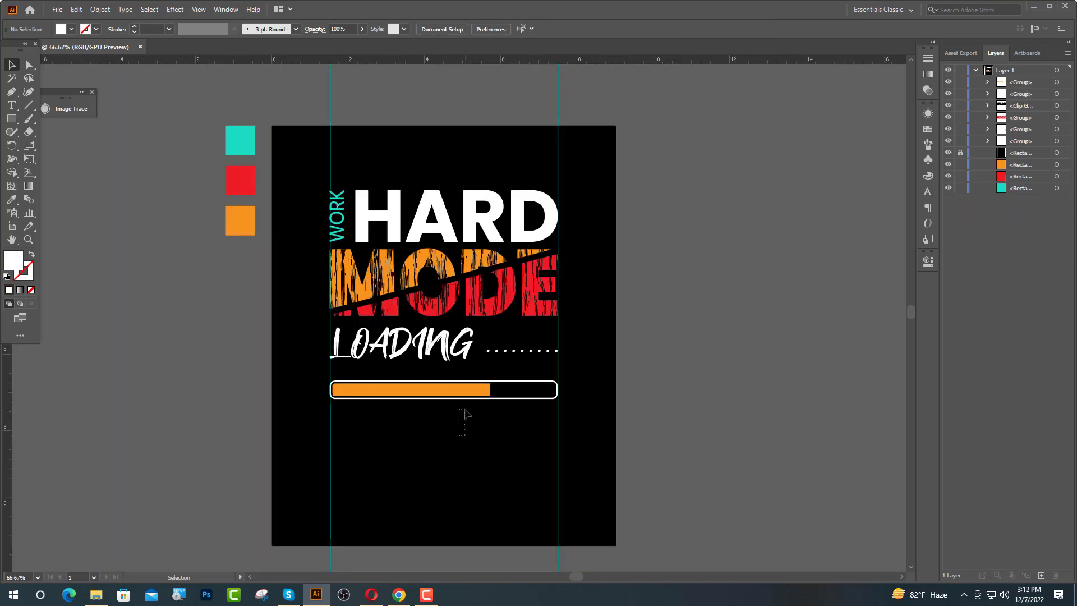
# Step: Move MODE, LOADING and the loading bar together so a small gap separates MODE from HARD above
pyautogui.moveTo(465, 410); pyautogui.dragTo(493, 275)
pyautogui.scroll(1, 424, 308)
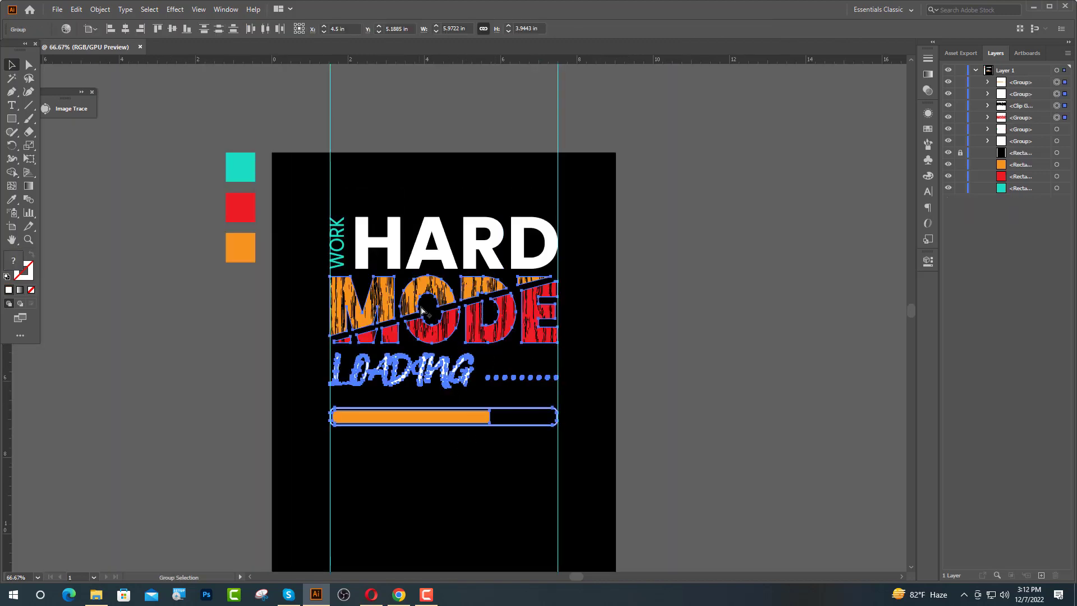
pyautogui.scroll(1, 416, 305)
pyautogui.moveTo(414, 305); pyautogui.dragTo(415, 294)
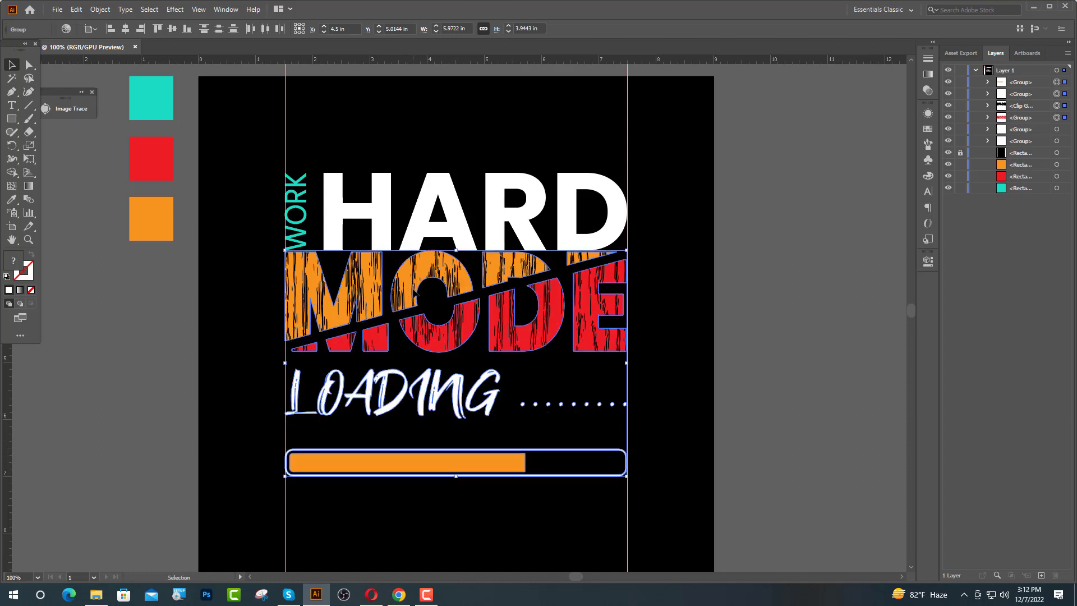
pyautogui.press('Down')
pyautogui.press('Down')
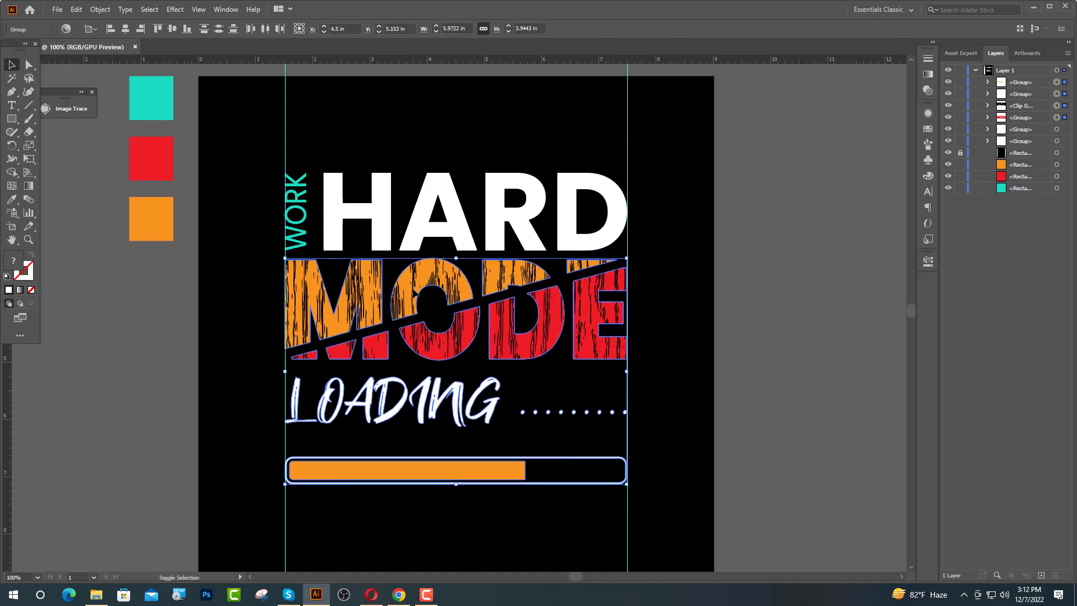
pyautogui.press('Down')
# Step: Move LOADING and the loading bar up together, closer to MODE, with their center at about Y 6.17 in
pyautogui.keyDown('shift'); pyautogui.click(469, 297); pyautogui.keyUp('shift')
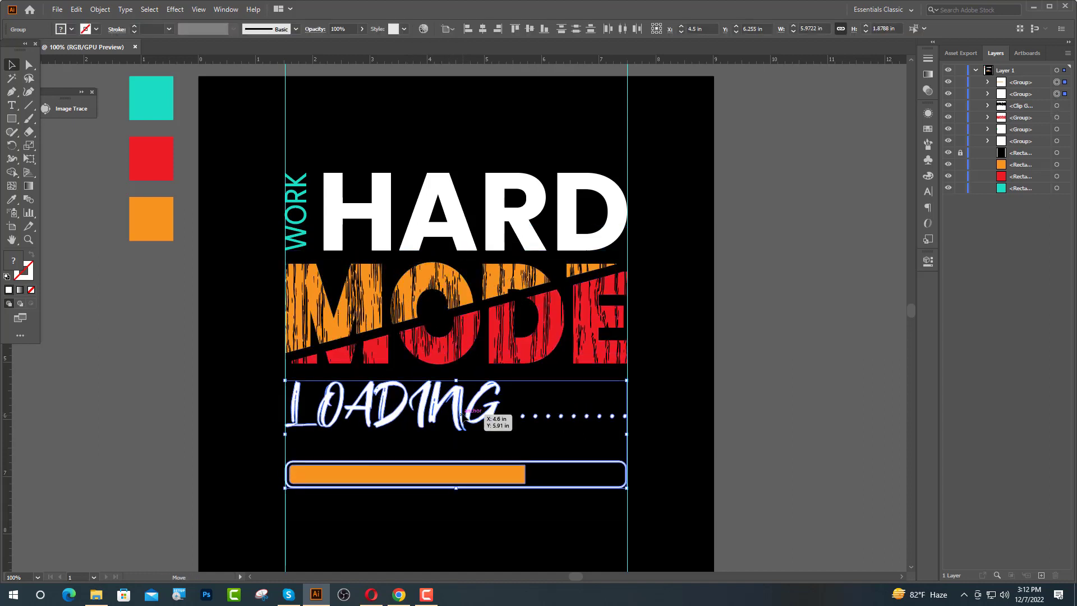
pyautogui.moveTo(461, 414); pyautogui.dragTo(461, 398)
pyautogui.keyDown('alt'); pyautogui.scroll(5, 445, 380); pyautogui.keyUp('alt')
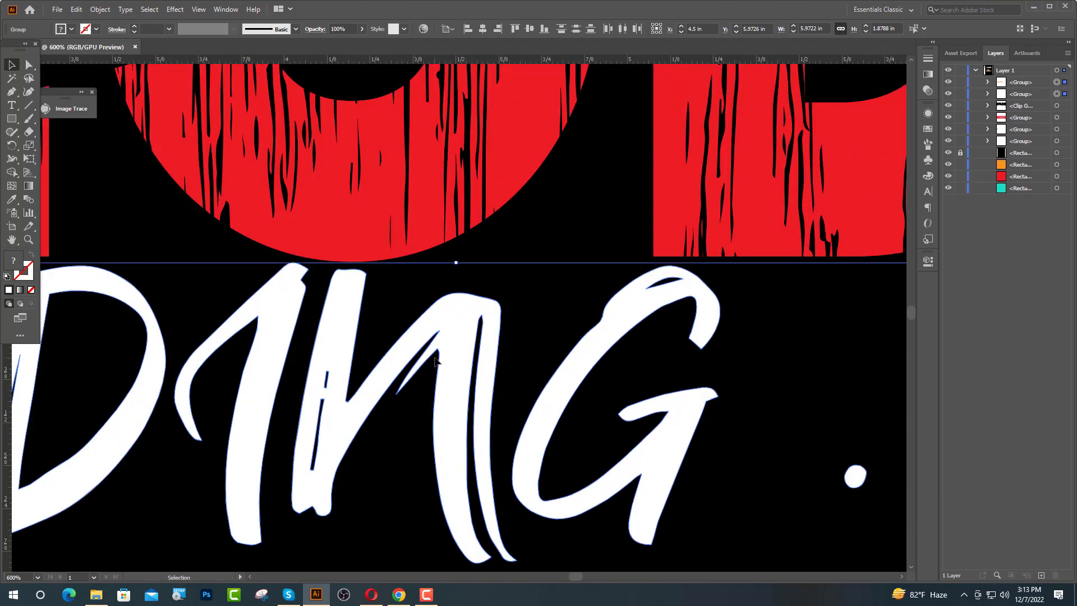
pyautogui.press('Up')
pyautogui.hotkey('shift', 'Down')
pyautogui.hotkey('shift', 'Down')
pyautogui.hotkey('shift', 'Down')
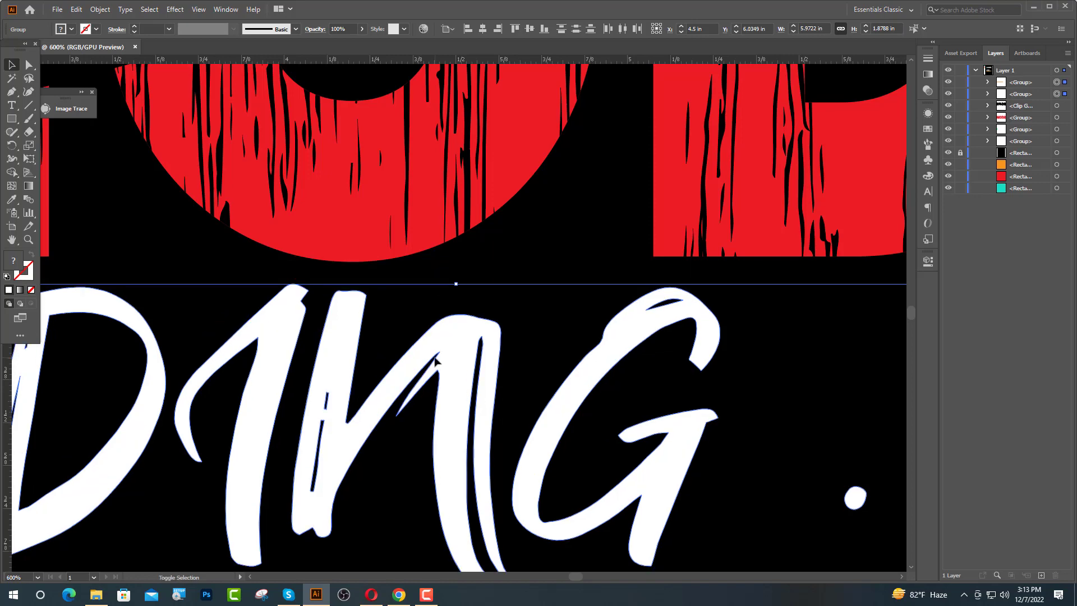
pyautogui.keyDown('alt'); pyautogui.scroll(-4, 436, 360); pyautogui.keyUp('alt')
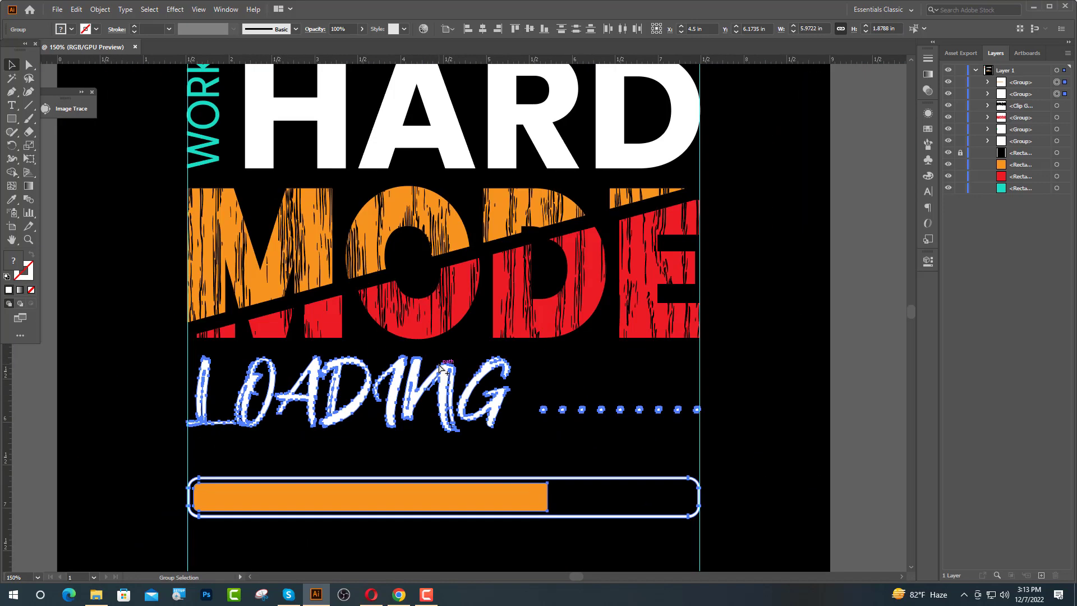
# Step: Move the loading bar up alone so it sits just below LOADING with a small gap
pyautogui.scroll(-1, 433, 381)
pyautogui.keyDown('shift'); pyautogui.click(416, 366); pyautogui.keyUp('shift')
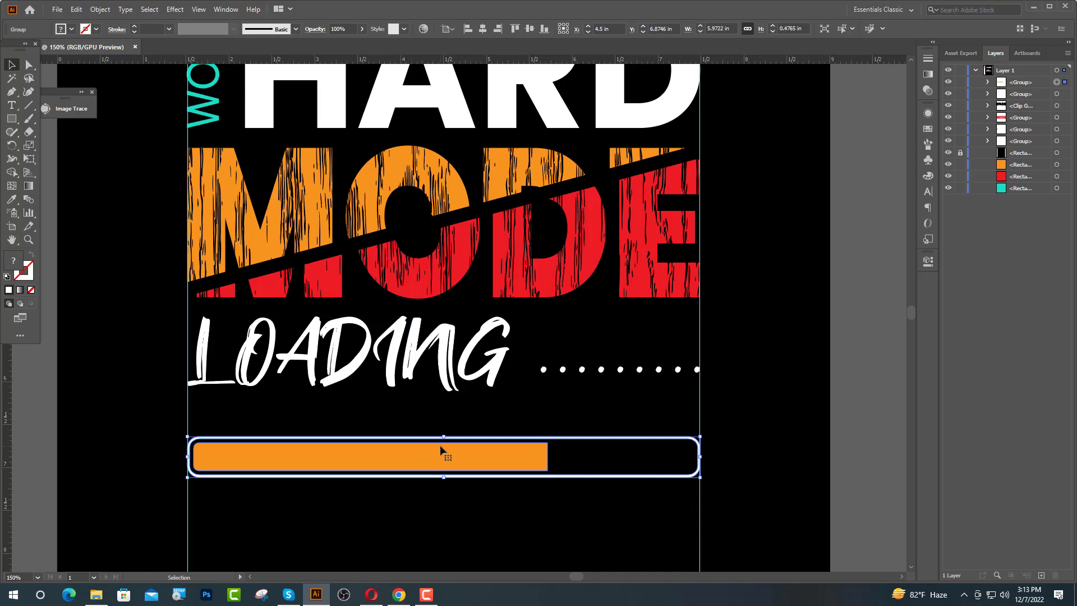
pyautogui.moveTo(441, 449); pyautogui.dragTo(449, 409)
pyautogui.press('Down')
pyautogui.press('Down')
pyautogui.press('Down')
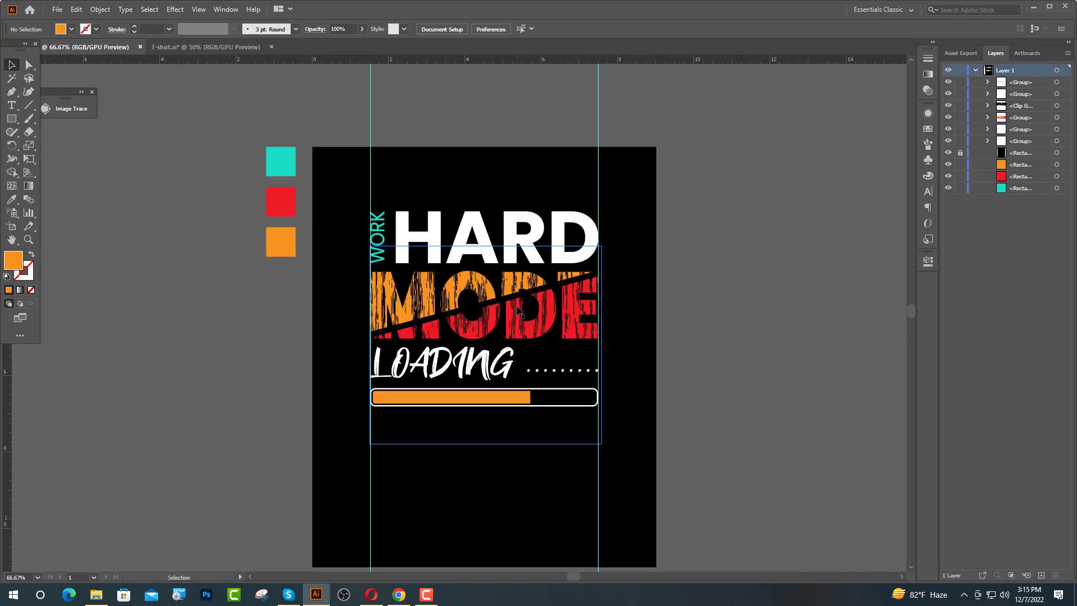
# Step: Shift the whole WORK HARD MODE LOADING design down toward the vertical middle of the artboard
pyautogui.moveTo(378, 189); pyautogui.dragTo(558, 417)
pyautogui.press('Down')
pyautogui.press('Down')
pyautogui.press('Down')
pyautogui.press('Down')
pyautogui.press('Down')
pyautogui.press('Down')
pyautogui.press('Down')
pyautogui.press('Down')
pyautogui.press('Down')
pyautogui.press('Down')
pyautogui.press('Down')
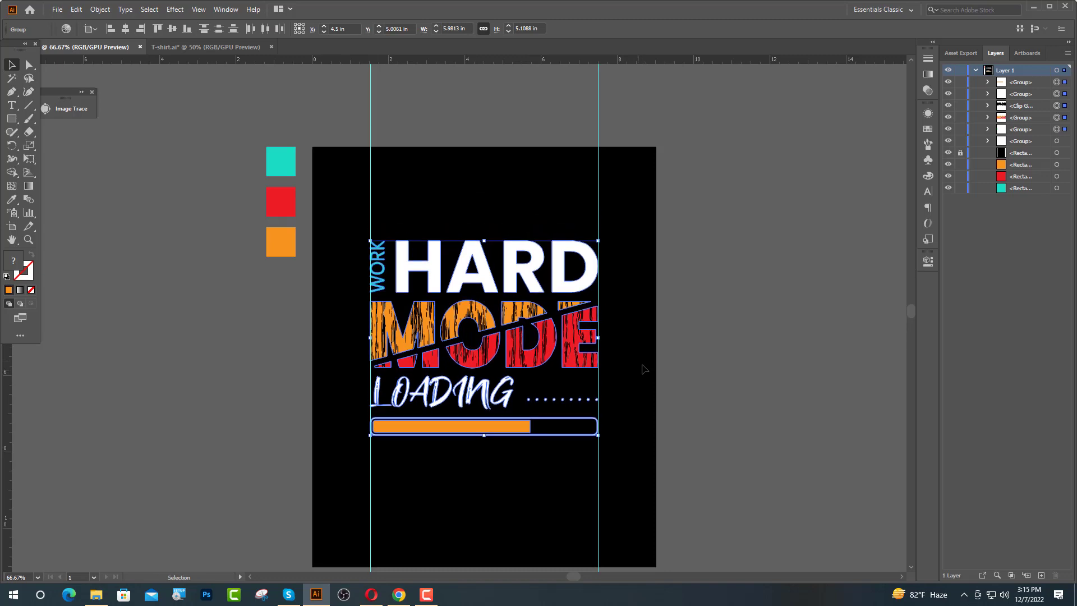
pyautogui.click(644, 369)
# Step: Copy the speckled grunge texture from Project 1.ai into the T-shirt design document
pyautogui.click(361, 47)
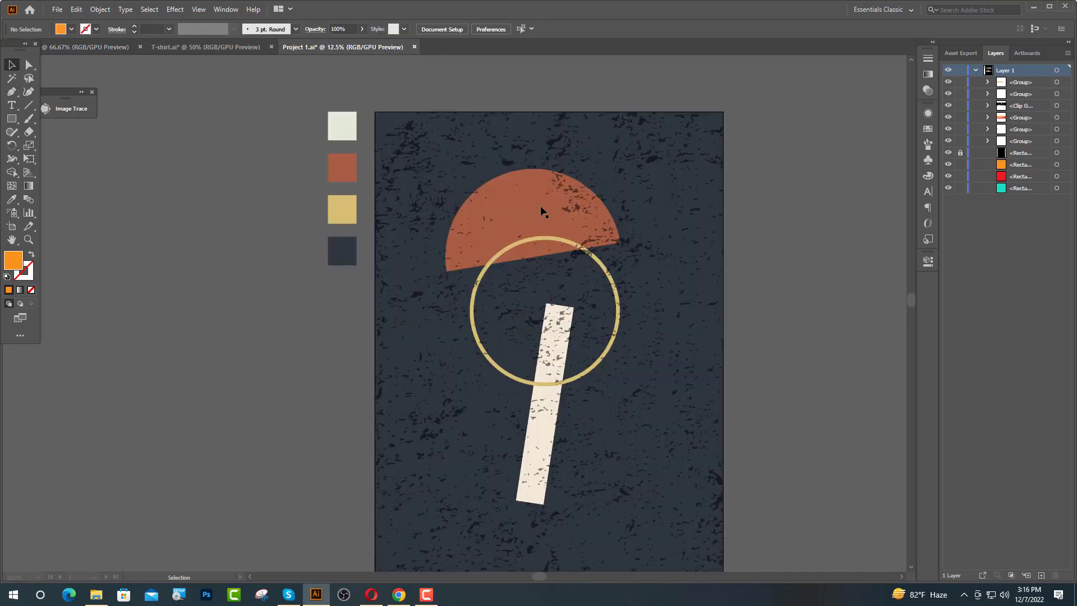
pyautogui.moveTo(628, 244); pyautogui.dragTo(487, 334)
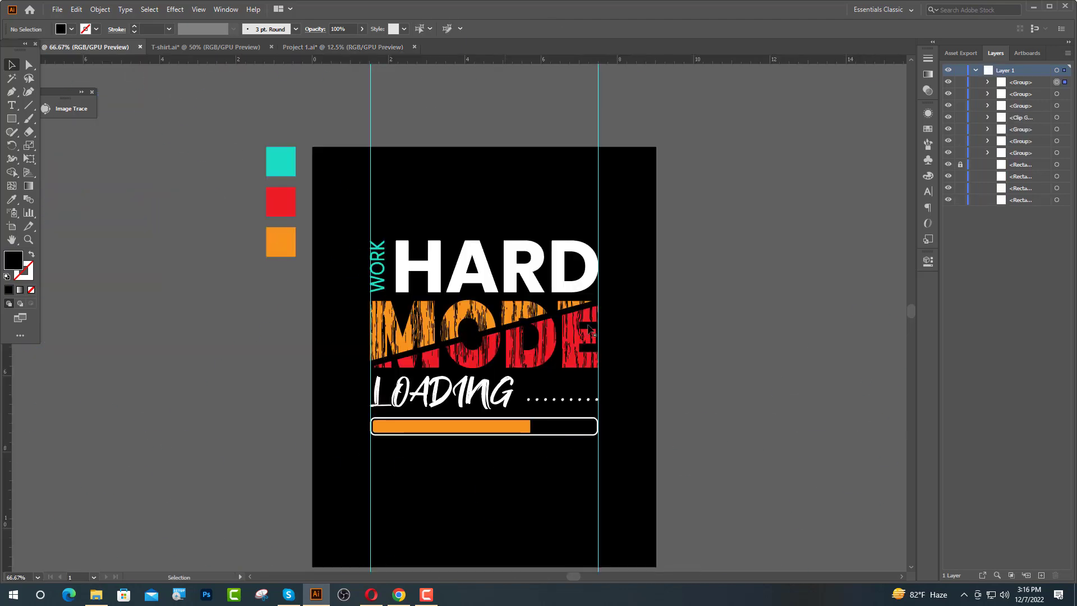
pyautogui.hotkey('ctrl', '-')
pyautogui.hotkey('ctrl', '-')
pyautogui.hotkey('ctrl', '-')
pyautogui.hotkey('ctrl', '-')
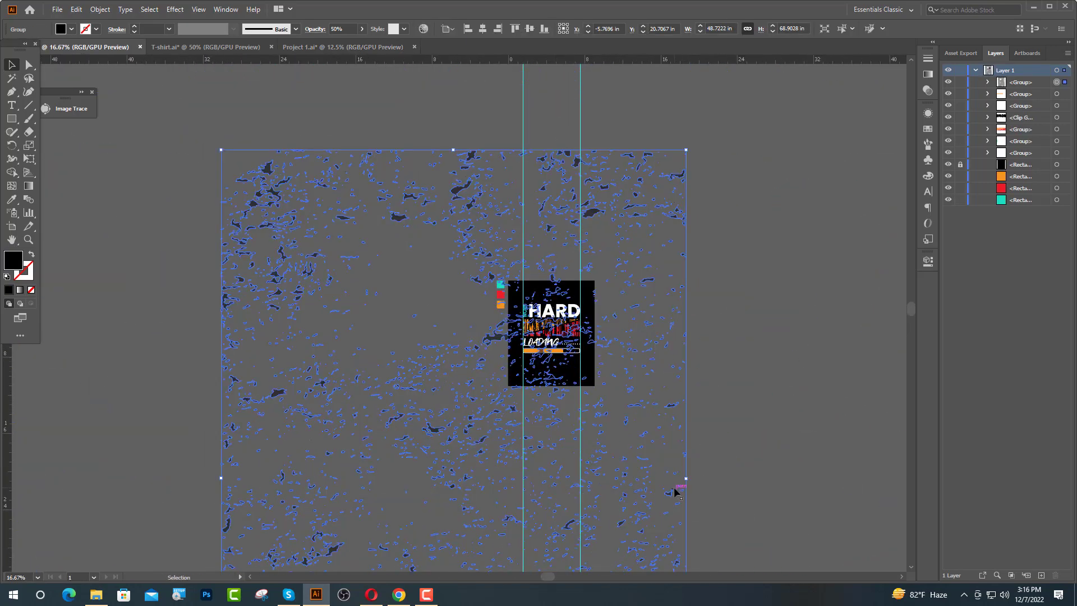
# Step: Scale the pasted grunge texture down proportionally to about 11.02 by 15.58 in
pyautogui.moveTo(685, 479); pyautogui.dragTo(513, 492)
pyautogui.scroll(1, 496, 489)
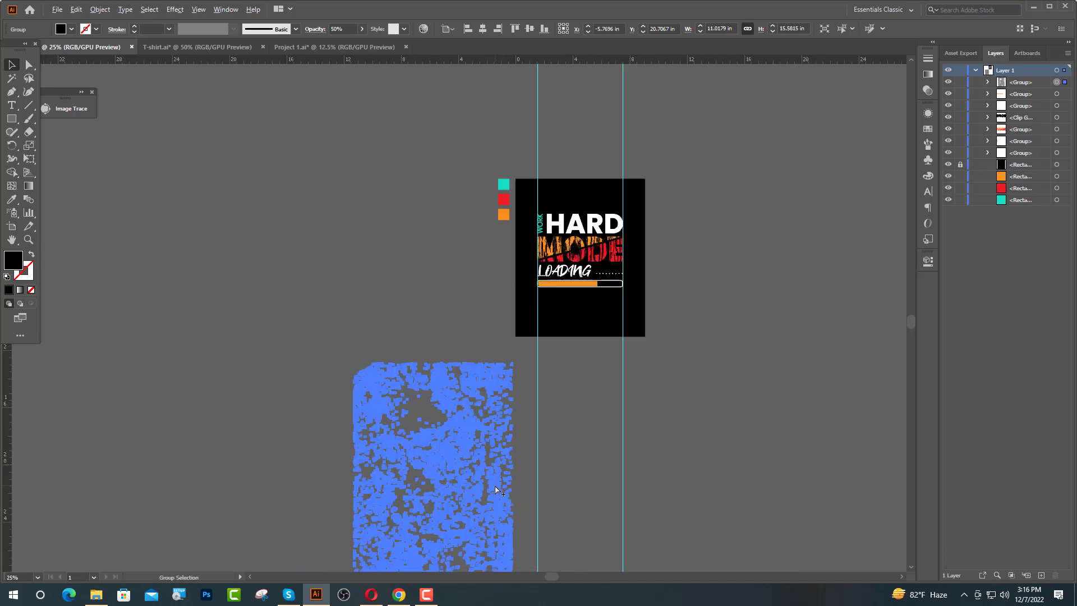
pyautogui.scroll(2, 496, 490)
pyautogui.click(586, 338)
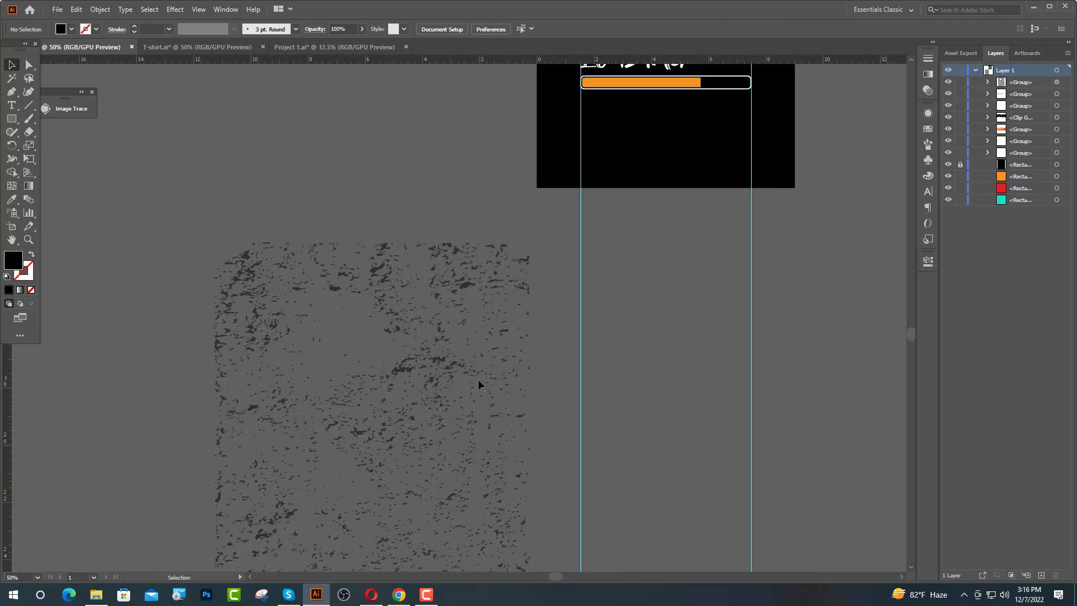
# Step: Move the grunge texture over the artboard so it covers the lettering and the loading bar
pyautogui.moveTo(477, 379); pyautogui.dragTo(684, 41)
pyautogui.scroll(2, 666, 169)
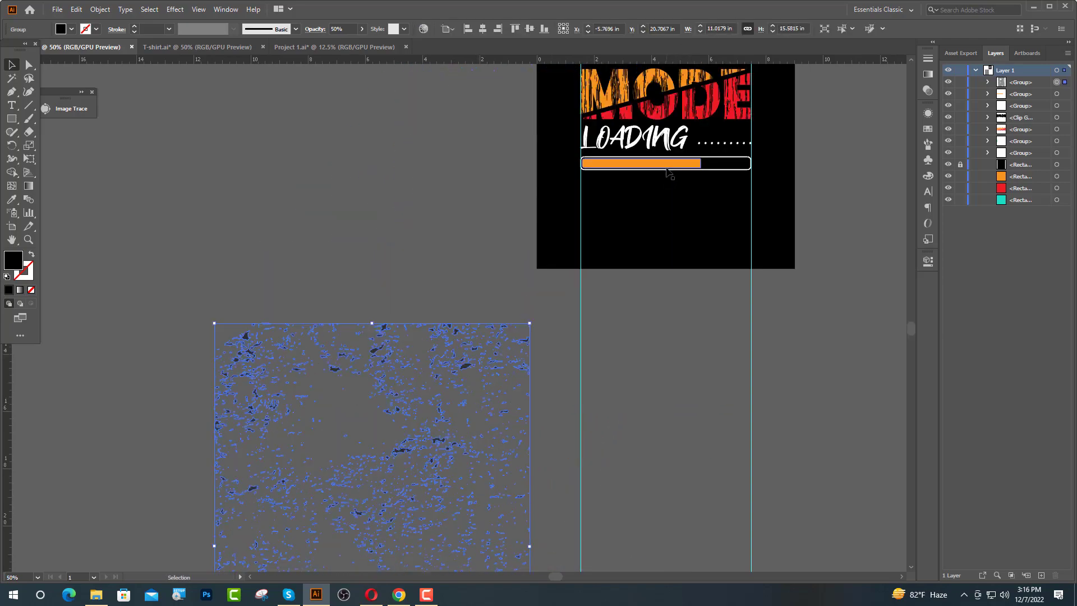
pyautogui.scroll(3, 668, 171)
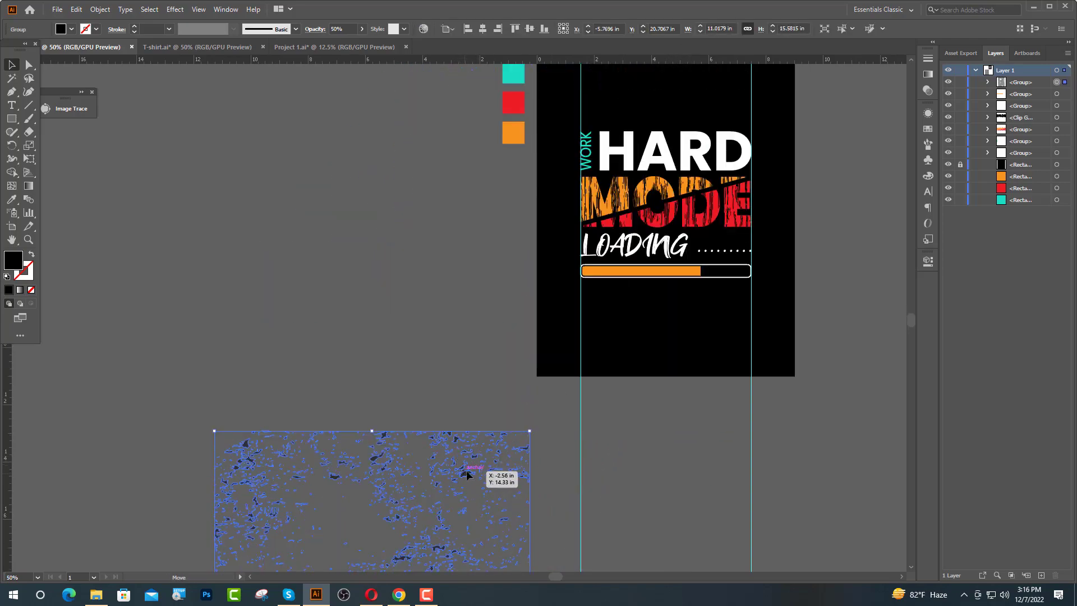
pyautogui.moveTo(466, 471); pyautogui.dragTo(752, 73)
pyautogui.scroll(2, 717, 69)
pyautogui.moveTo(659, 250); pyautogui.dragTo(701, 143)
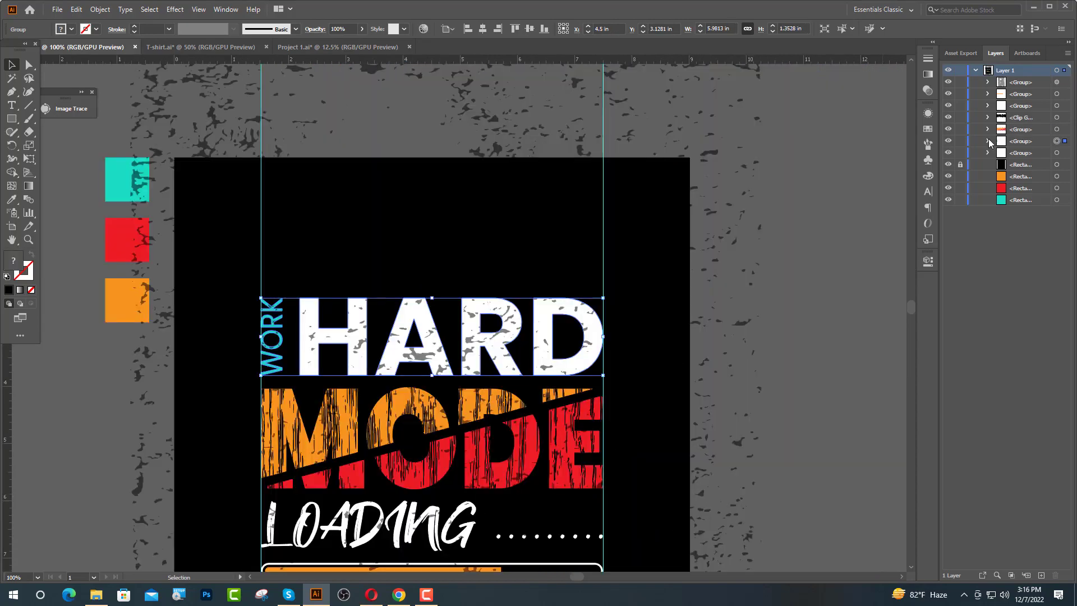
# Step: Duplicate the HARD lettering in place and move the copy out of its group to the top of the layer stack
pyautogui.click(988, 141)
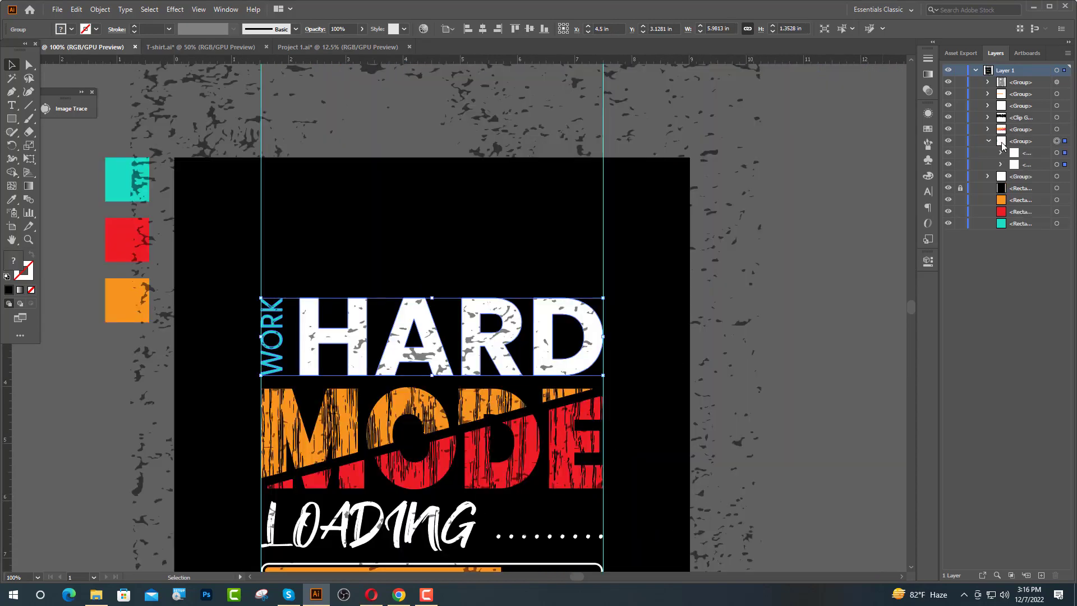
pyautogui.click(1056, 153)
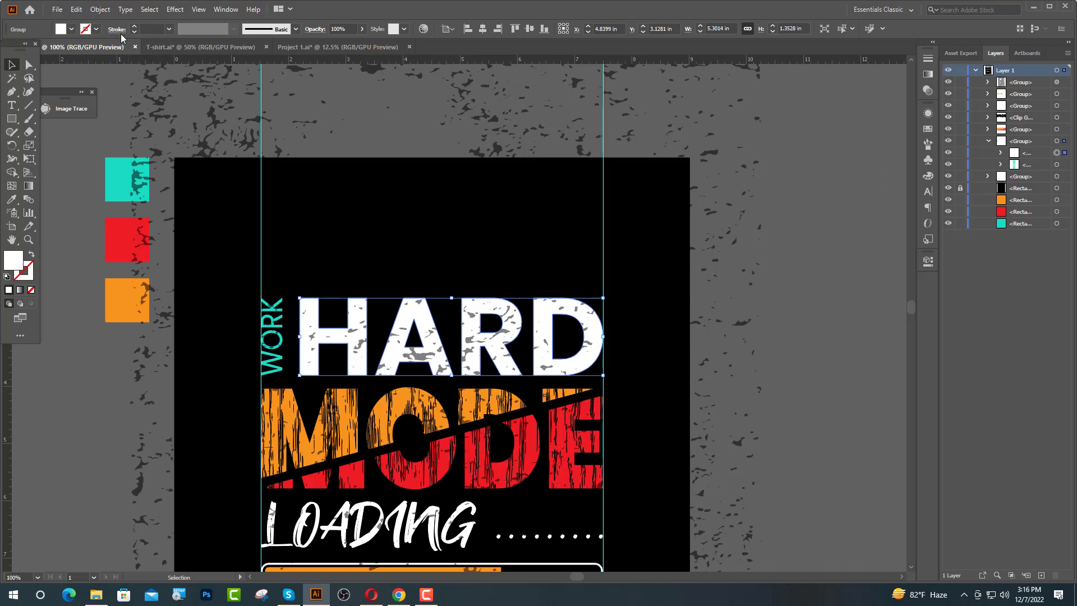
pyautogui.hotkey('ctrl', 'c')
pyautogui.hotkey('ctrl', 'f')
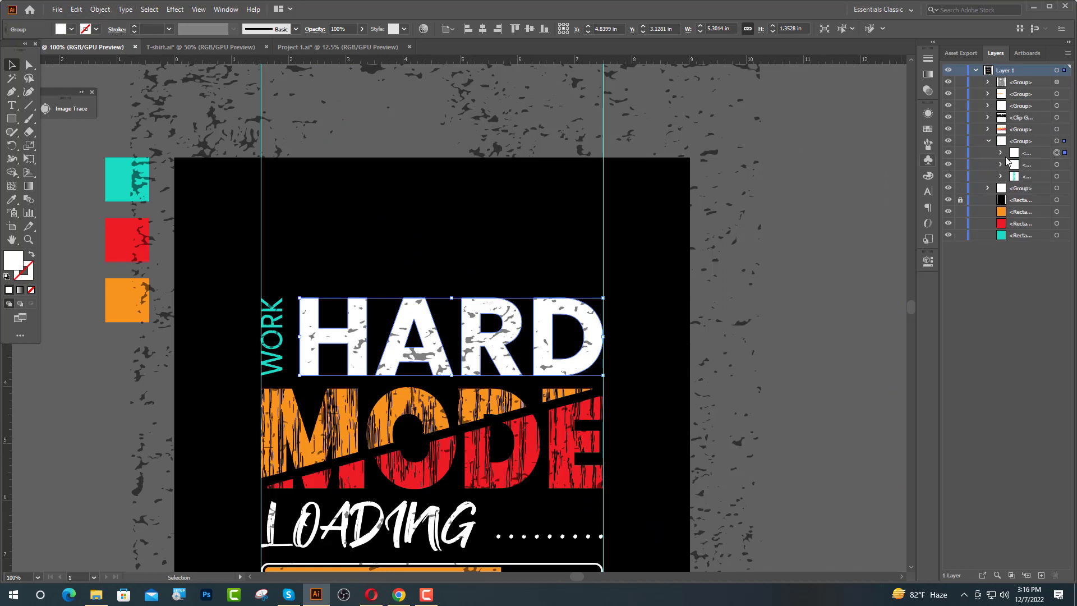
pyautogui.moveTo(1007, 161); pyautogui.dragTo(1010, 84)
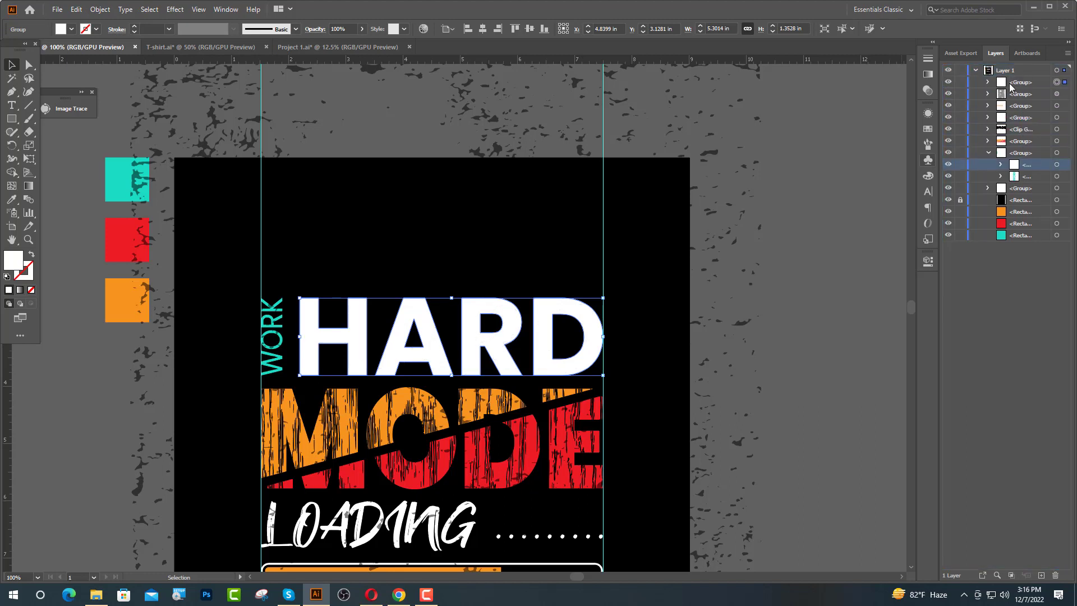
pyautogui.click(989, 153)
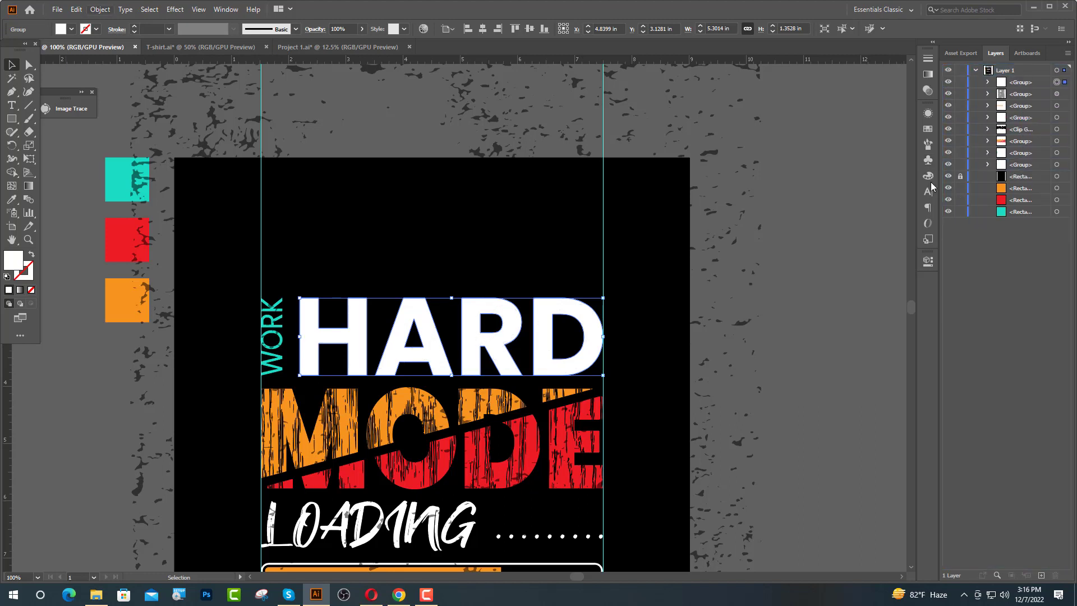
# Step: Convert the HARD copy into a compound path and fill it with white
pyautogui.click(99, 11)
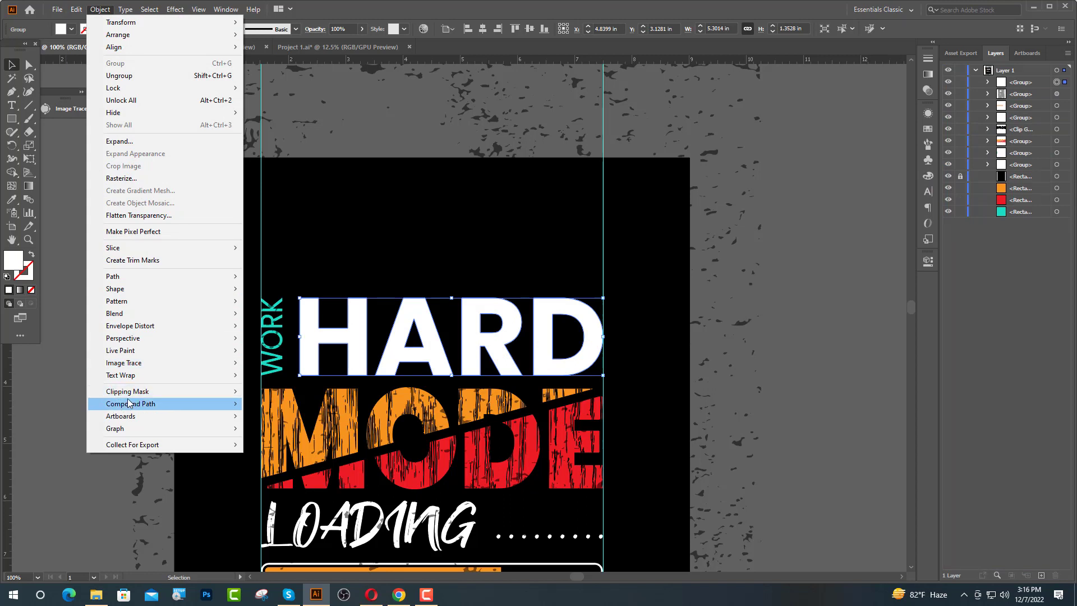
pyautogui.moveTo(223, 407)
pyautogui.click(264, 404)
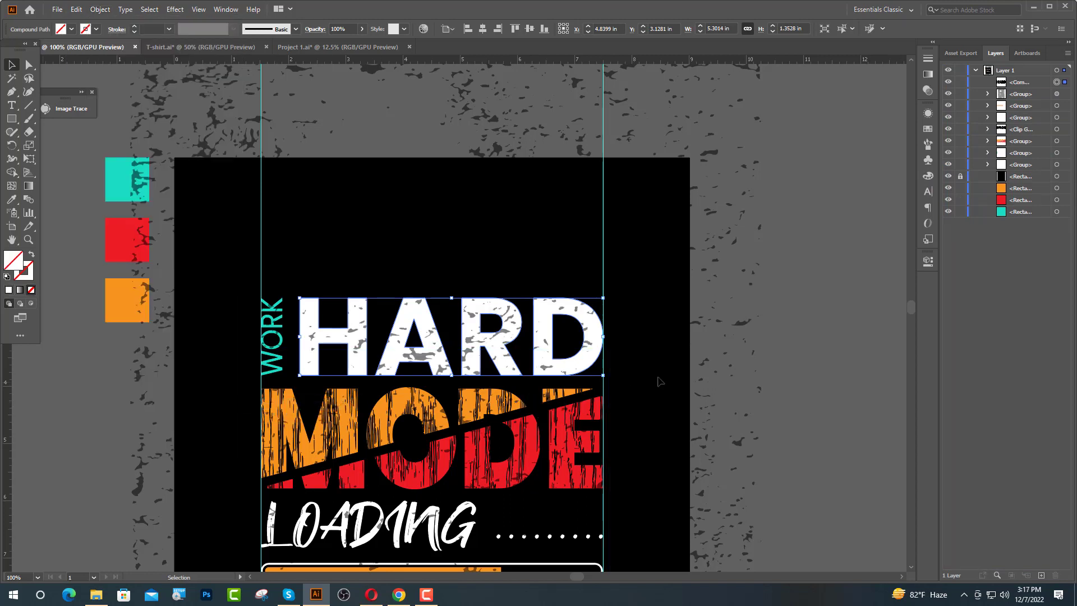
pyautogui.click(70, 29)
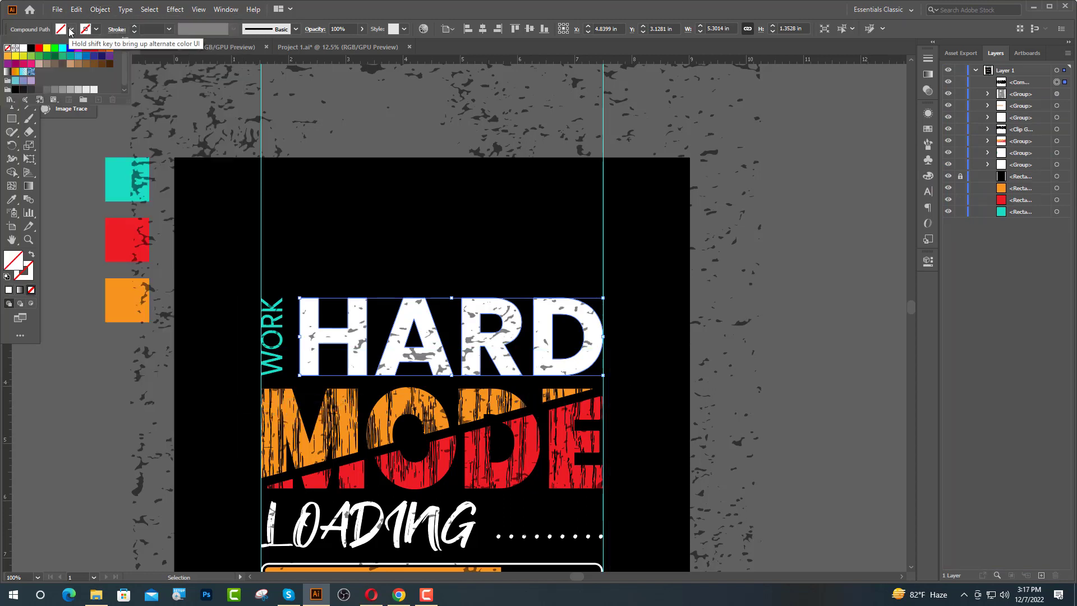
pyautogui.click(23, 48)
pyautogui.click(56, 230)
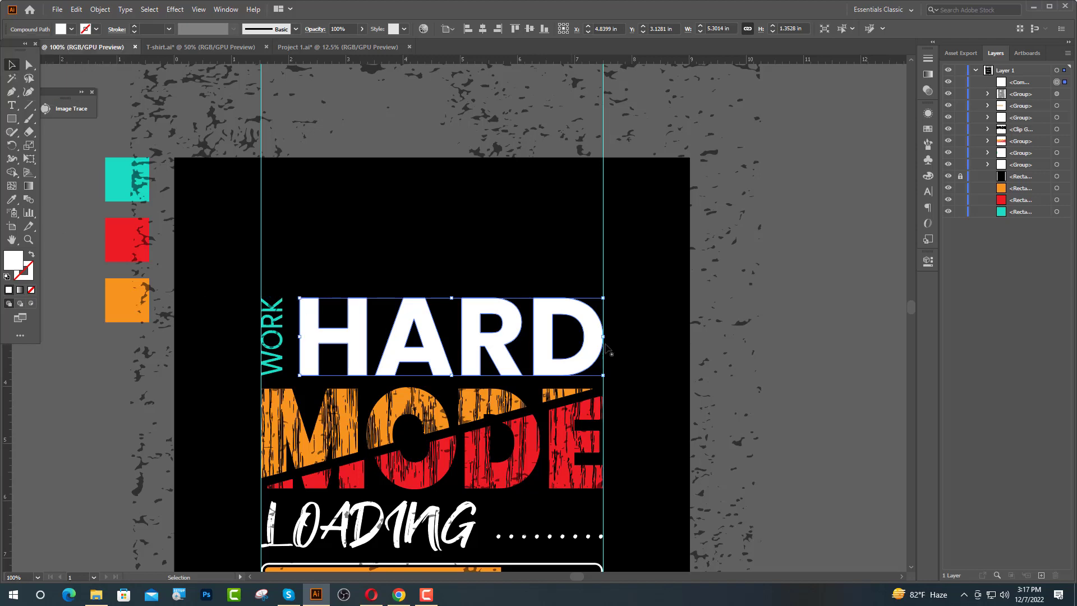
# Step: Clip the grunge texture to the HARD lettering with a clipping mask
pyautogui.keyDown('shift'); pyautogui.click(744, 323); pyautogui.keyUp('shift')
pyautogui.rightClick(653, 352)
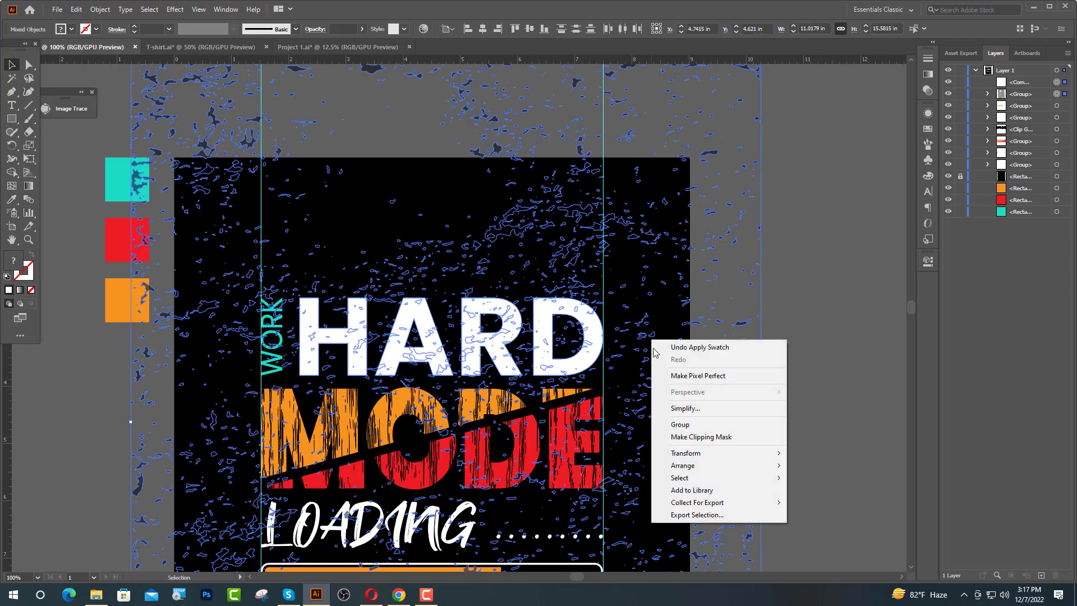
pyautogui.click(704, 437)
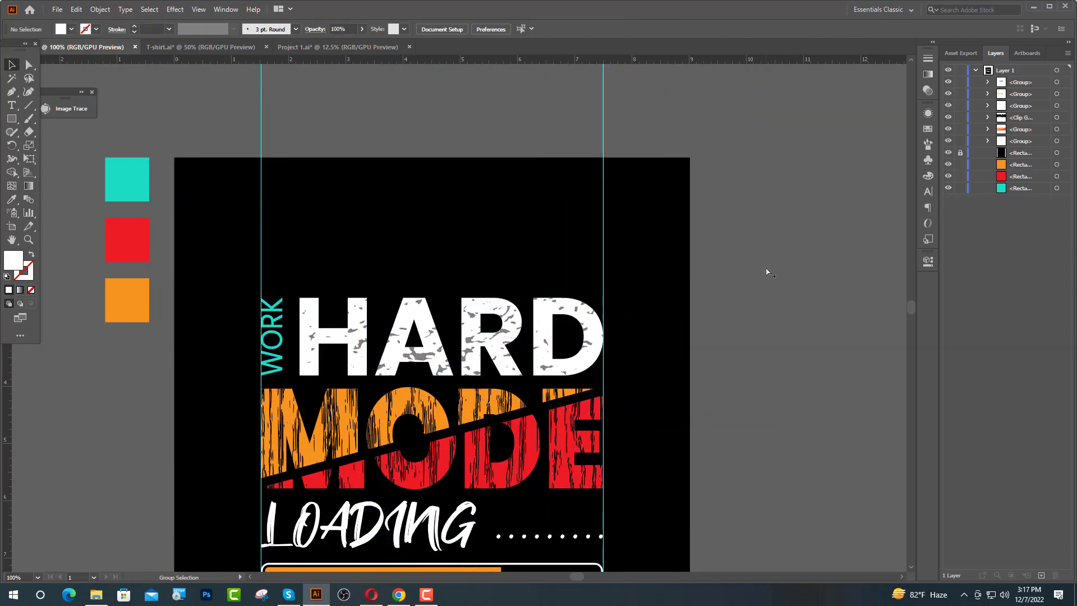
# Step: Delete the leftover invisible group below the design and the teal, red and orange swatches beside the artboard
pyautogui.scroll(-2, 766, 272)
pyautogui.moveTo(556, 263); pyautogui.dragTo(679, 443)
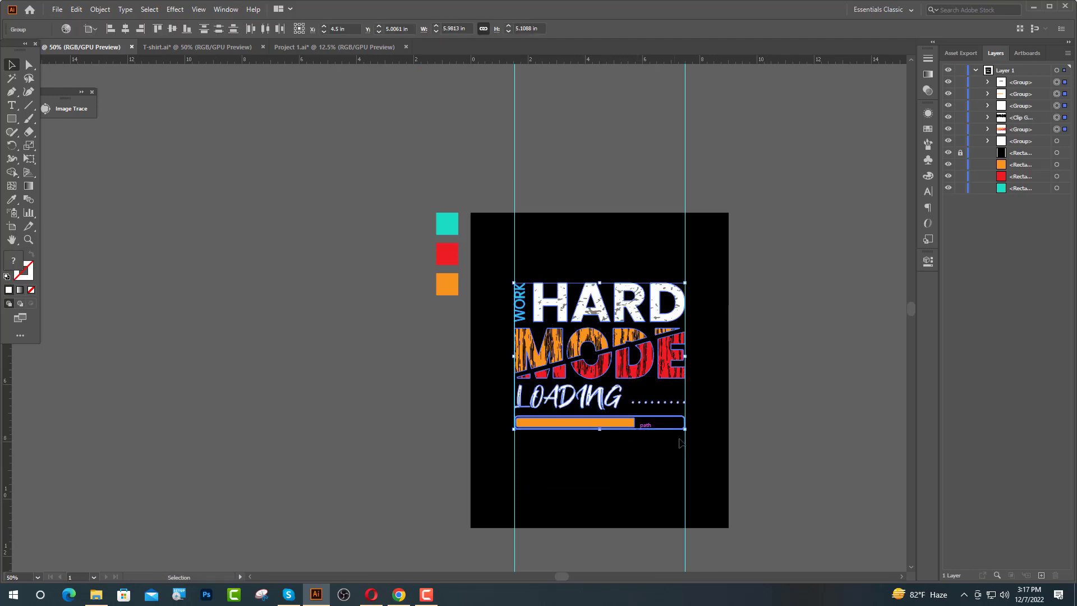
pyautogui.moveTo(720, 493); pyautogui.dragTo(498, 513)
pyautogui.press('Delete')
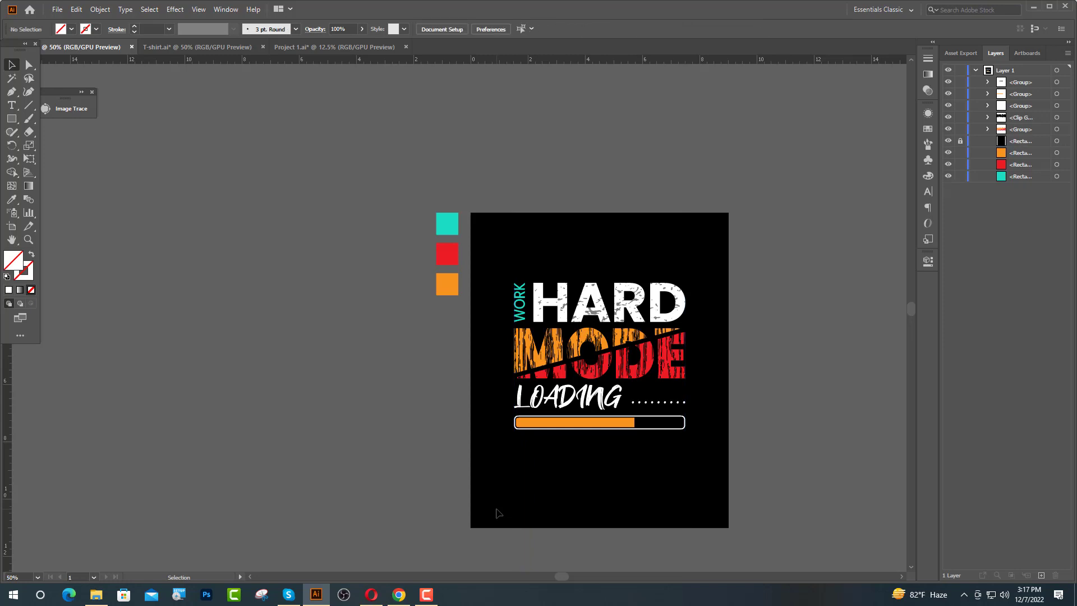
pyautogui.moveTo(453, 343); pyautogui.dragTo(455, 349)
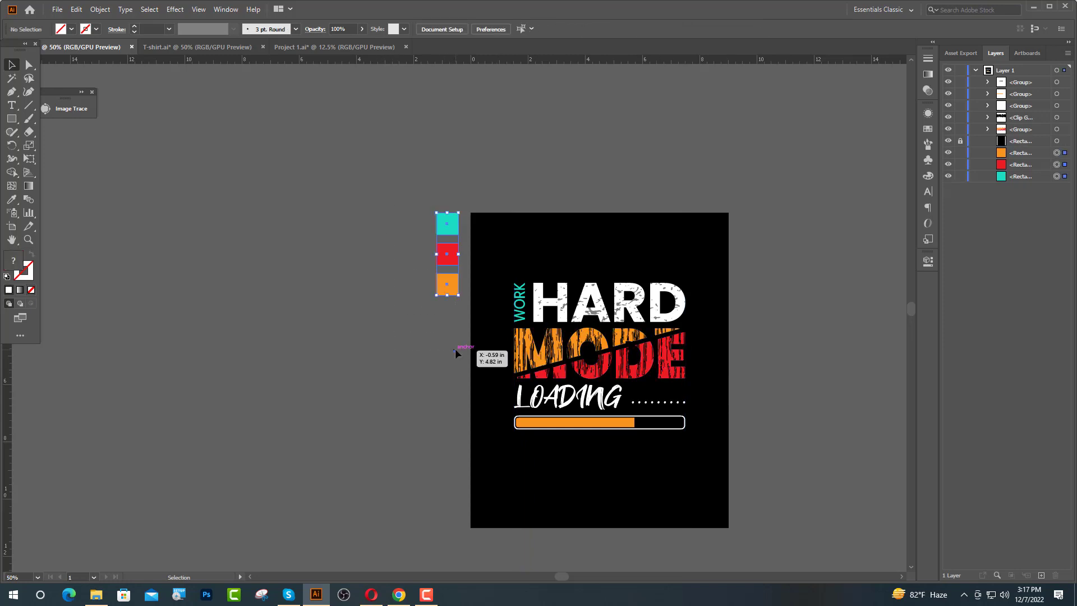
pyautogui.press('Delete')
# Step: Group all parts of the WORK HARD MODE LOADING design into one object
pyautogui.moveTo(493, 252); pyautogui.dragTo(686, 498)
pyautogui.press('a')
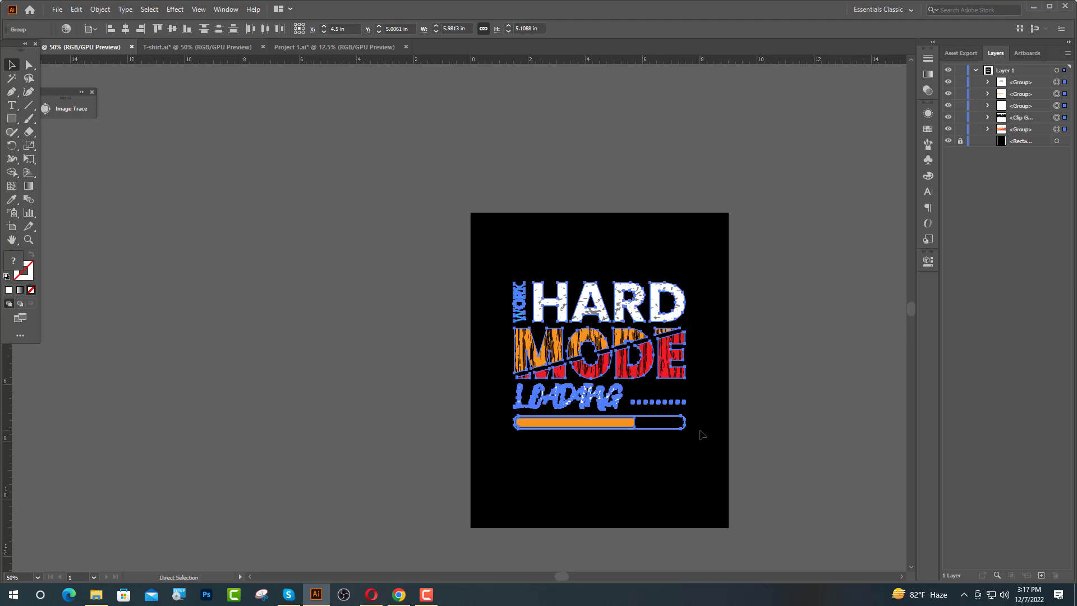
pyautogui.hotkey('ctrl', 'g')
pyautogui.press('v')
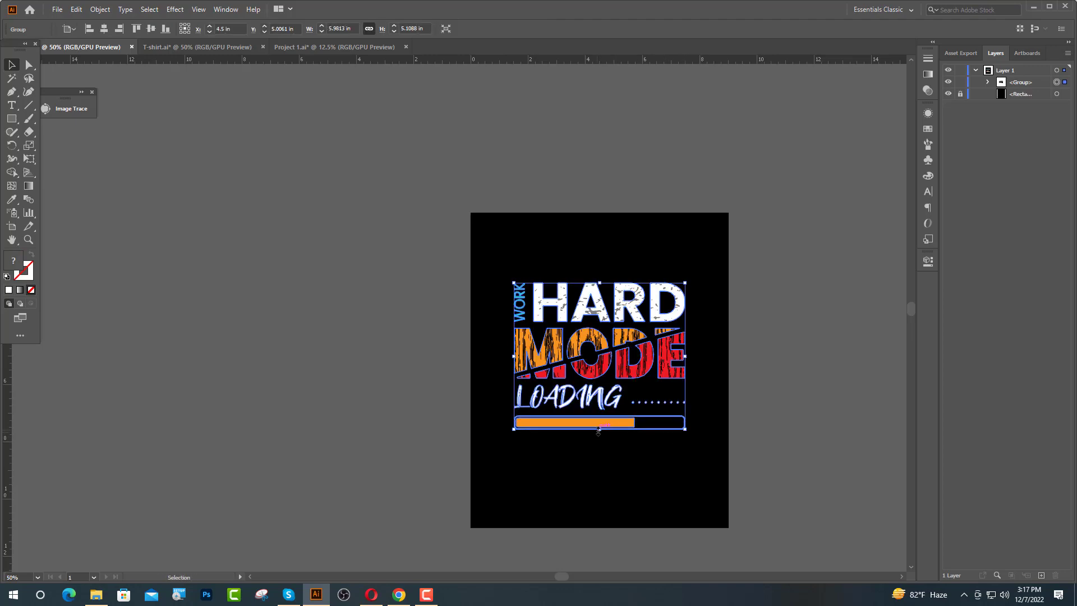
# Step: Enlarge the grouped design proportionally to about 7.68 by 6.56 in and centre it vertically on the artboard
pyautogui.moveTo(600, 430); pyautogui.dragTo(605, 449)
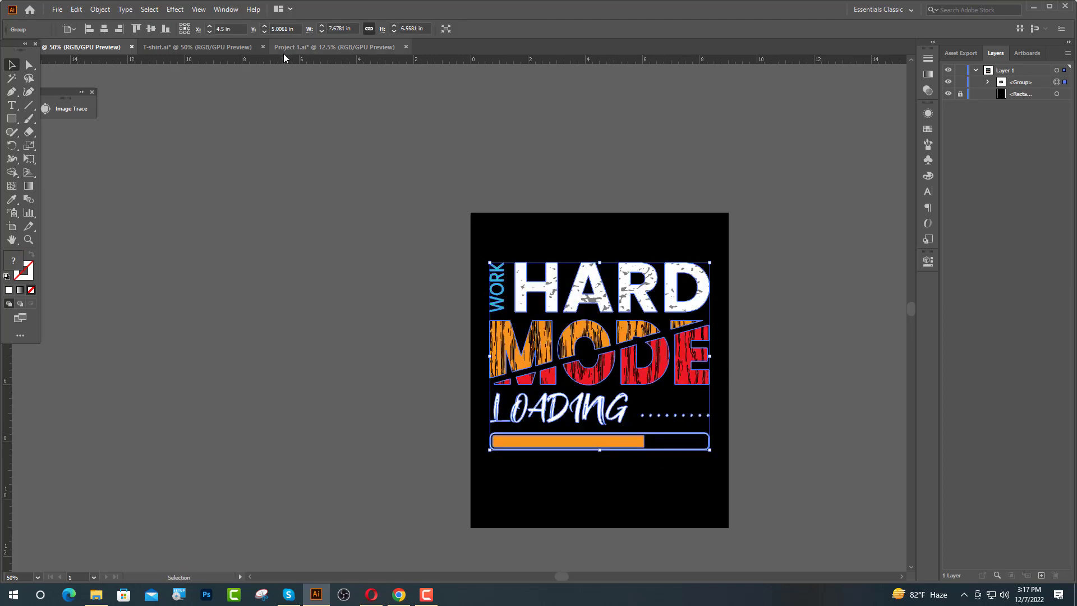
pyautogui.click(151, 28)
pyautogui.scroll(1, 805, 409)
pyautogui.scroll(-1, 785, 383)
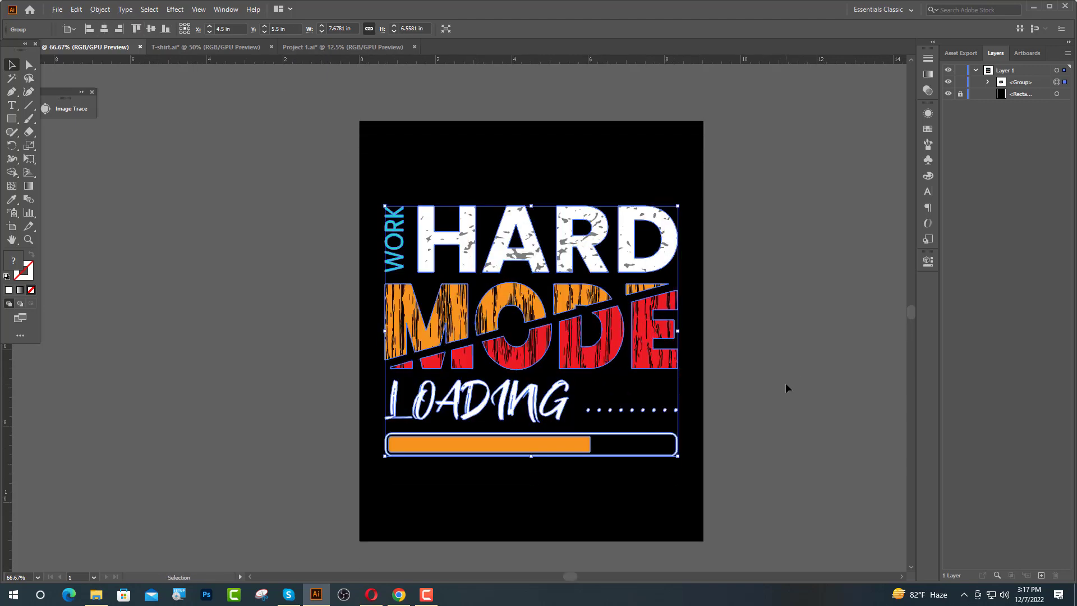
# Step: Place the design on the black shirt in T-shirt.ai, scaled to about 5.96 by 5.09 in and centred horizontally
pyautogui.moveTo(510, 372); pyautogui.dragTo(410, 294)
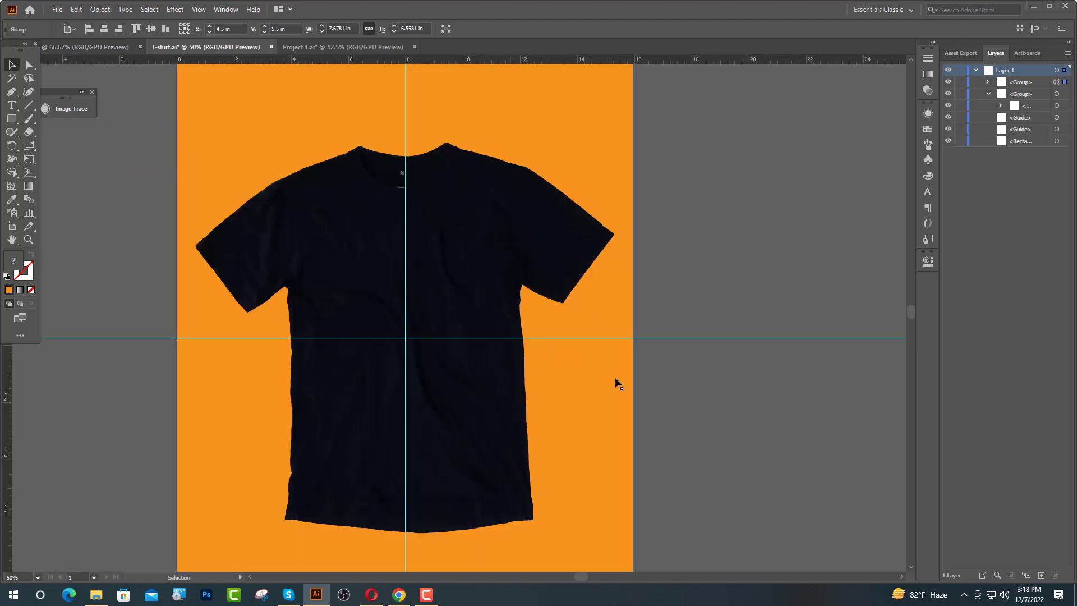
pyautogui.moveTo(542, 279); pyautogui.dragTo(516, 279)
pyautogui.click(104, 29)
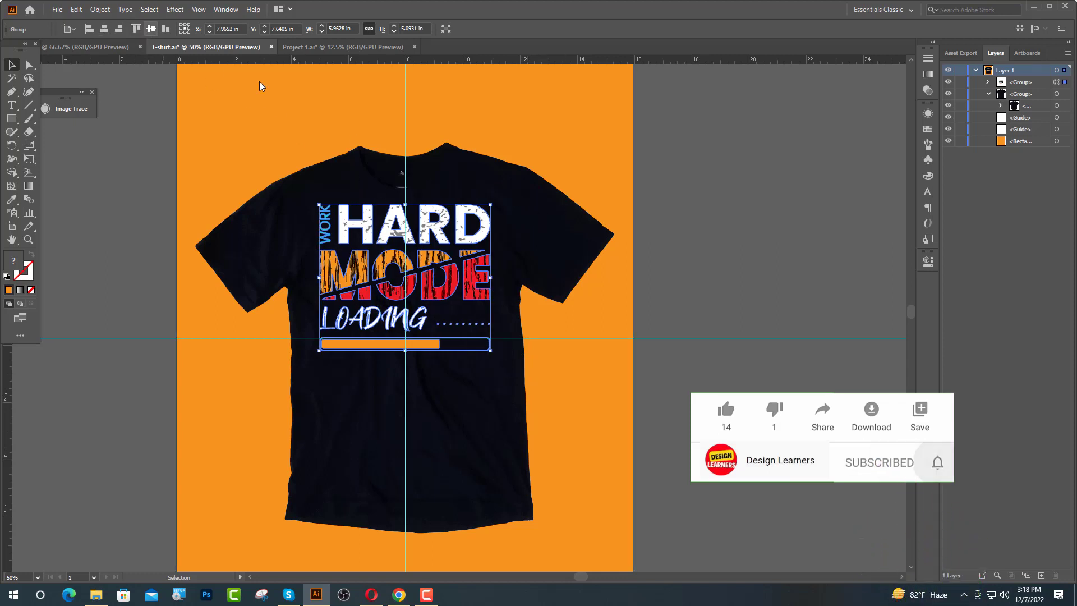
# Step: Centre the design vertically on the mockup artboard and nudge it up the shirt to about Y 9.39 in
pyautogui.click(151, 28)
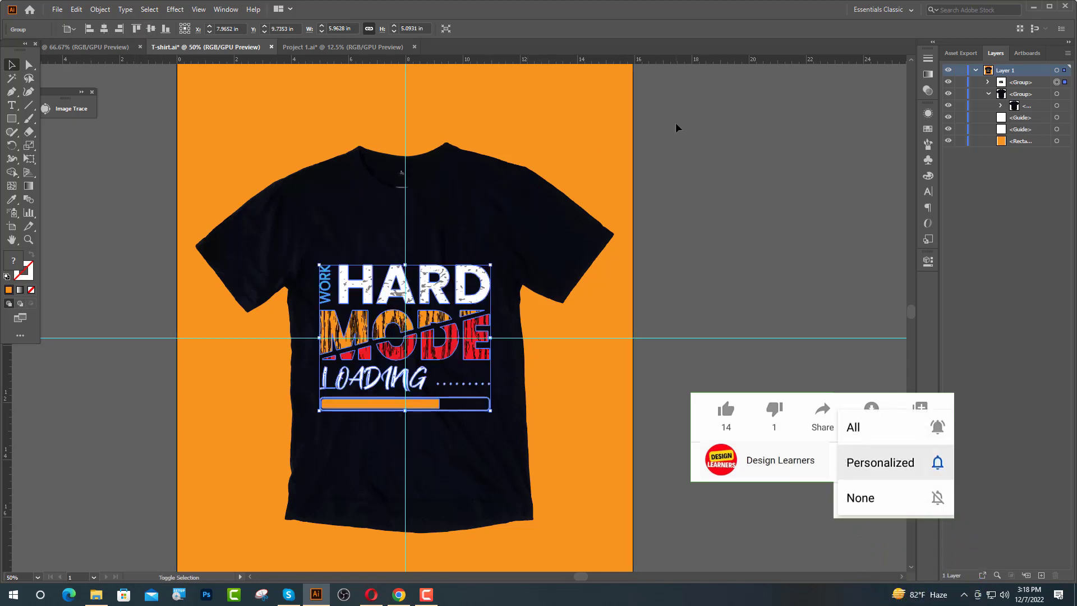
pyautogui.press('Up')
pyautogui.press('Up')
pyautogui.press('Up')
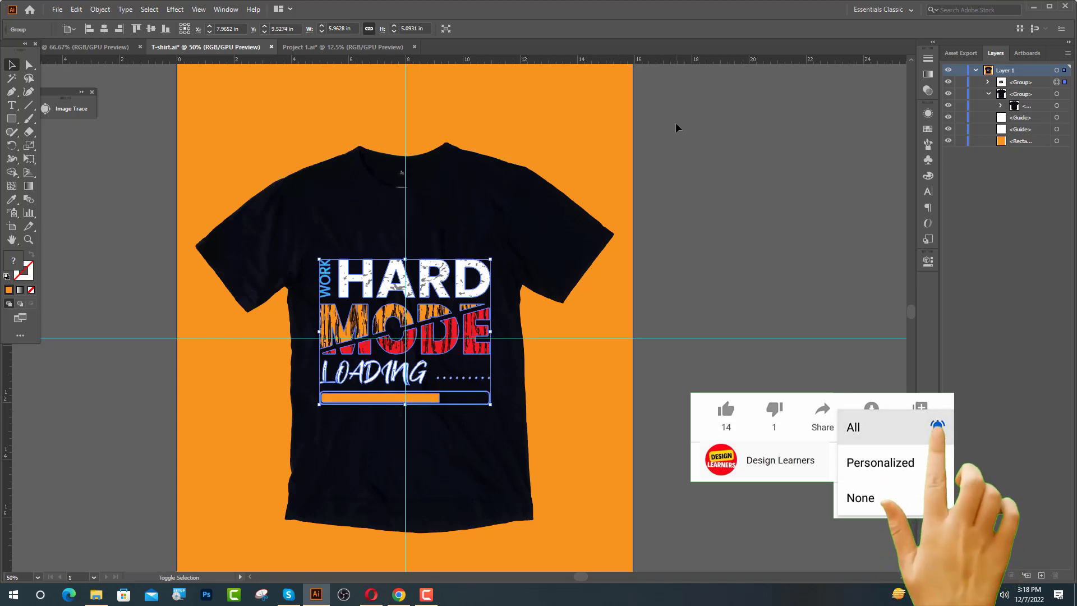
pyautogui.press('Up')
pyautogui.press('Up')
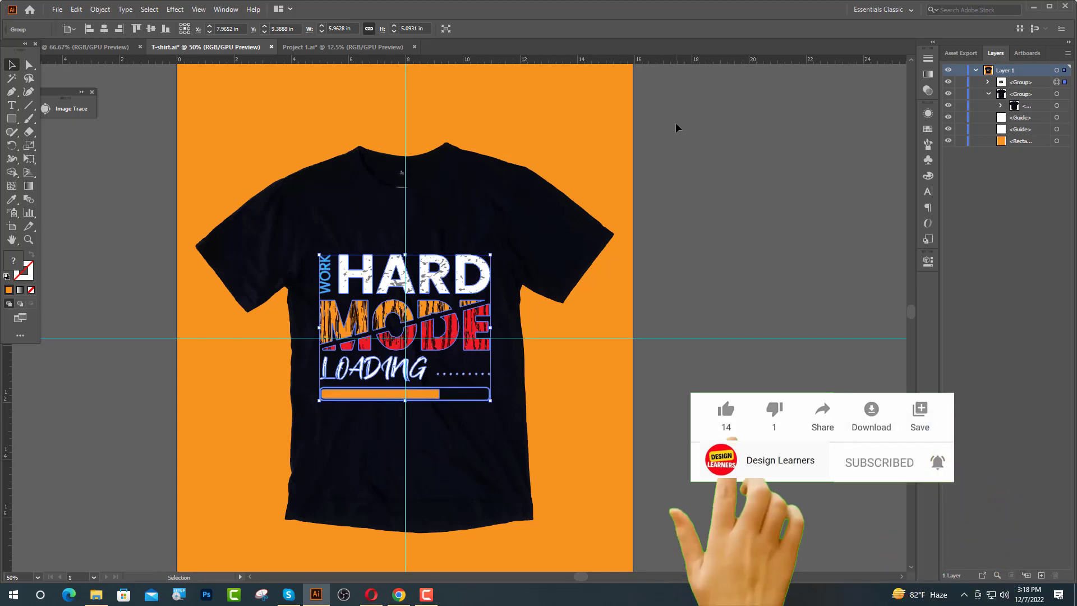
# Step: Hide both guides in the T-shirt mockup and deselect the design
pyautogui.click(948, 117)
pyautogui.click(947, 129)
pyautogui.click(105, 198)
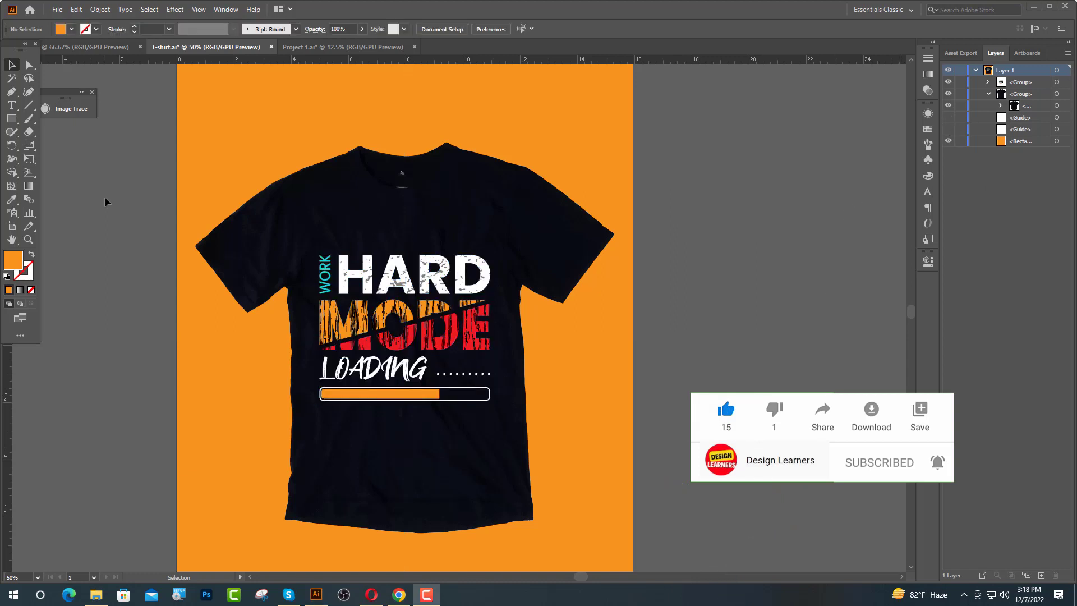